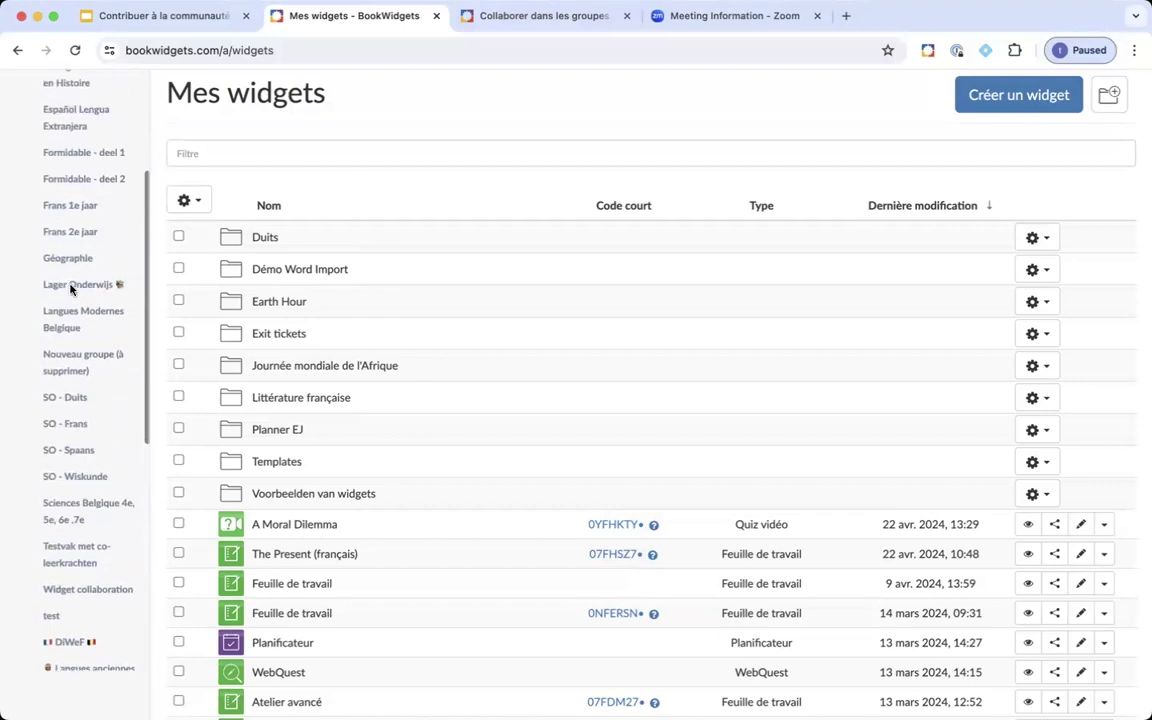
Look through the groups listed under Widgets and open the Mes groupes overview
scroll(70, 290, "down", 5)
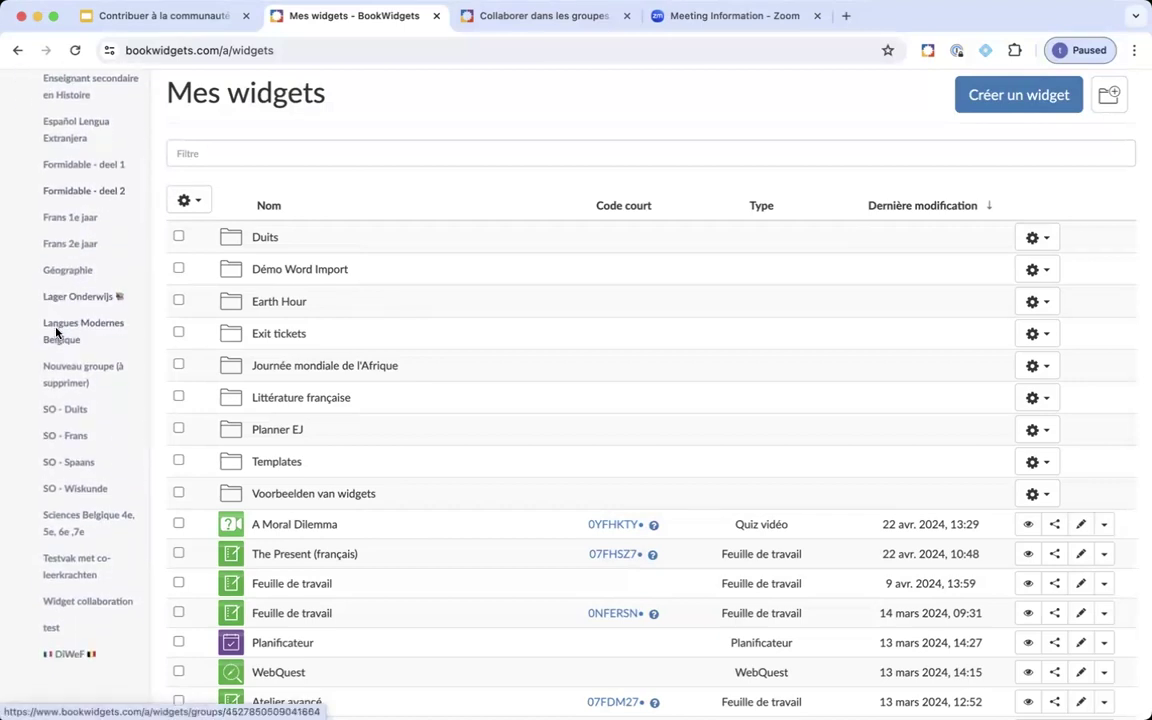
scroll(60, 330, "down", 1)
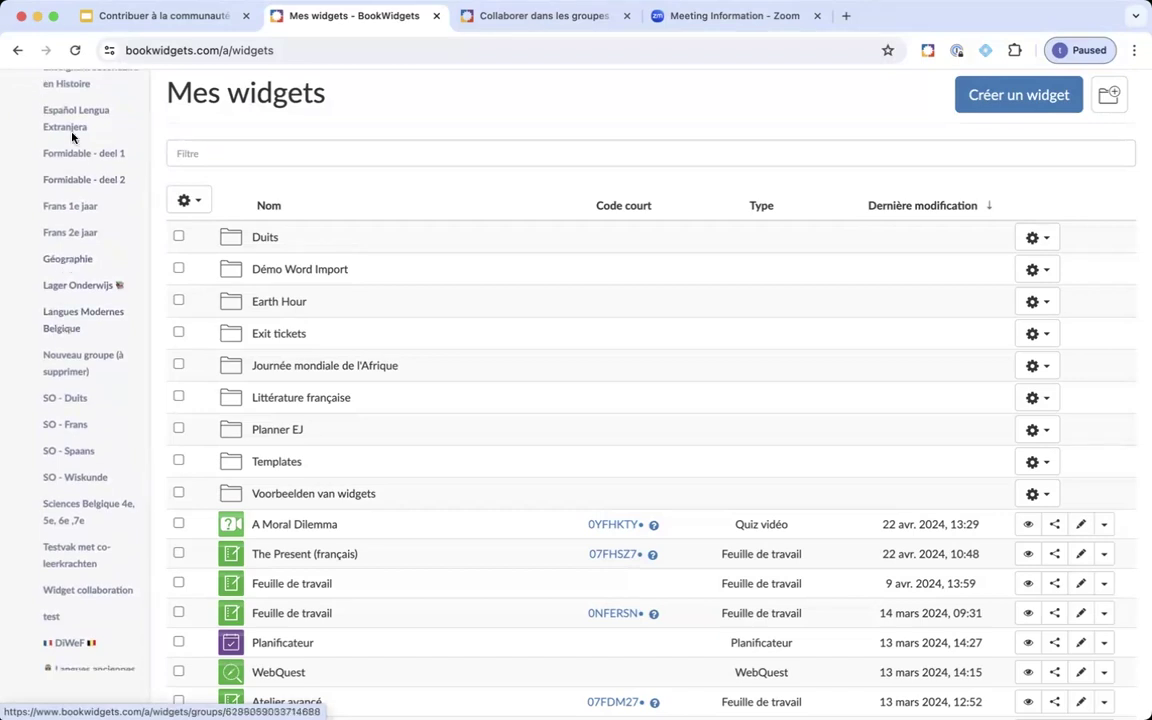
scroll(64, 162, "up", 2)
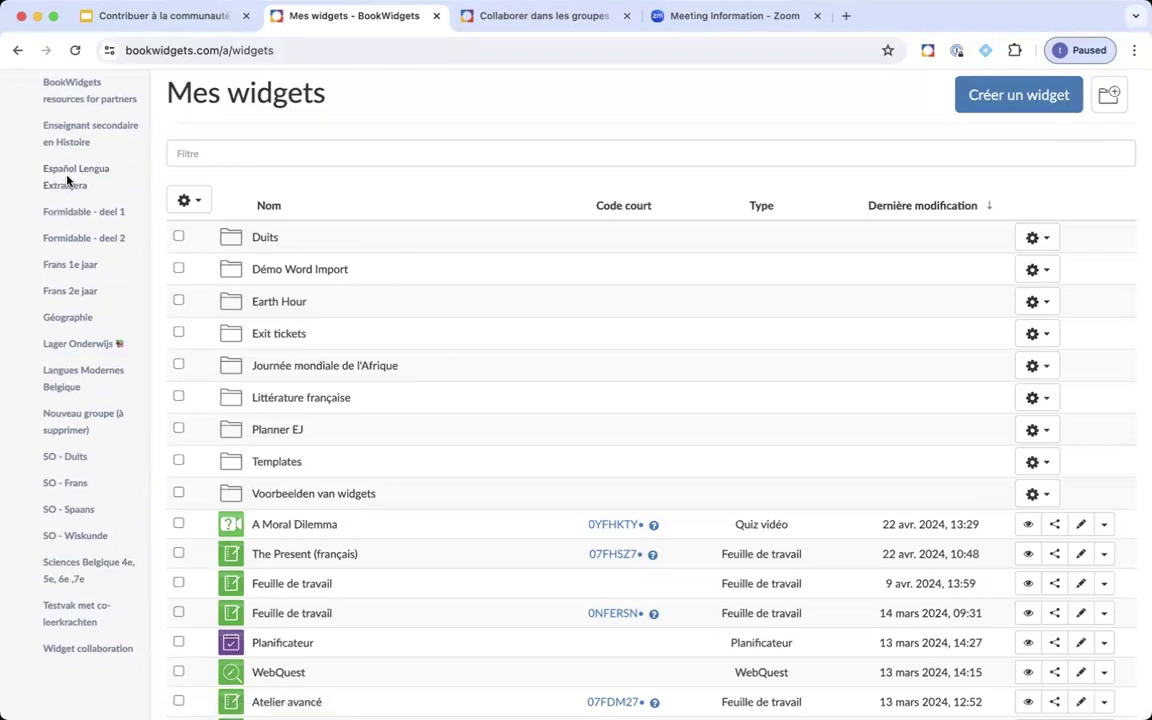
scroll(67, 180, "down", 5)
scroll(67, 180, "down", 10)
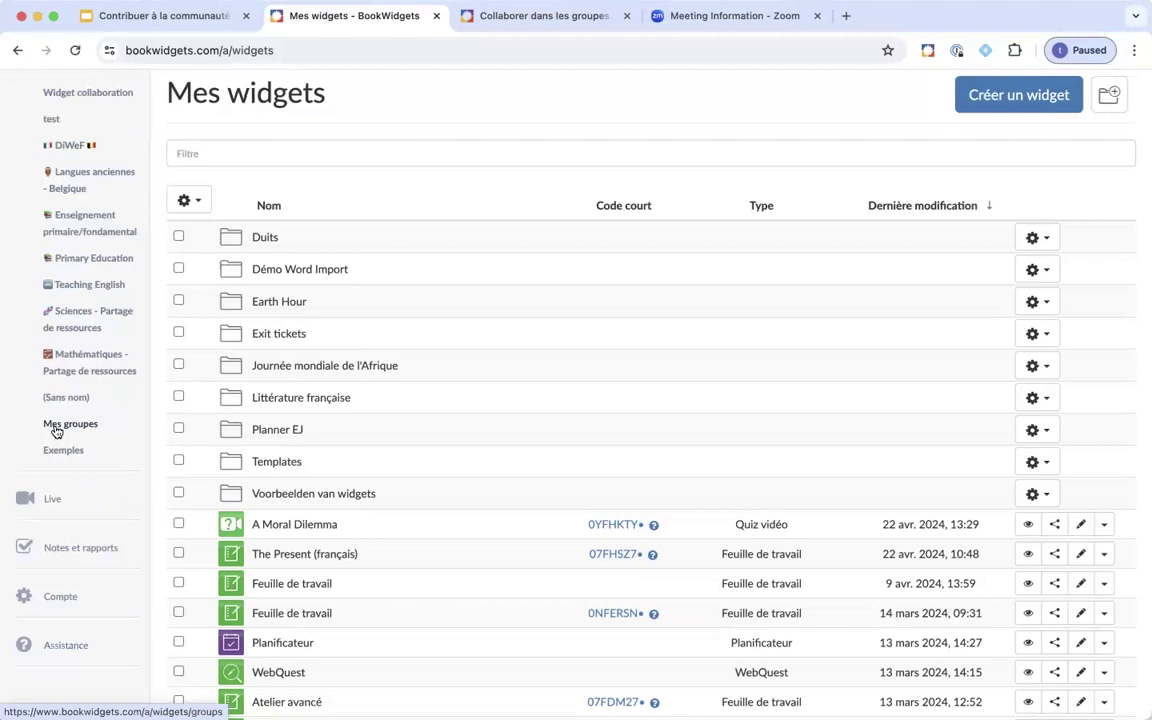
scroll(60, 428, "down", 1)
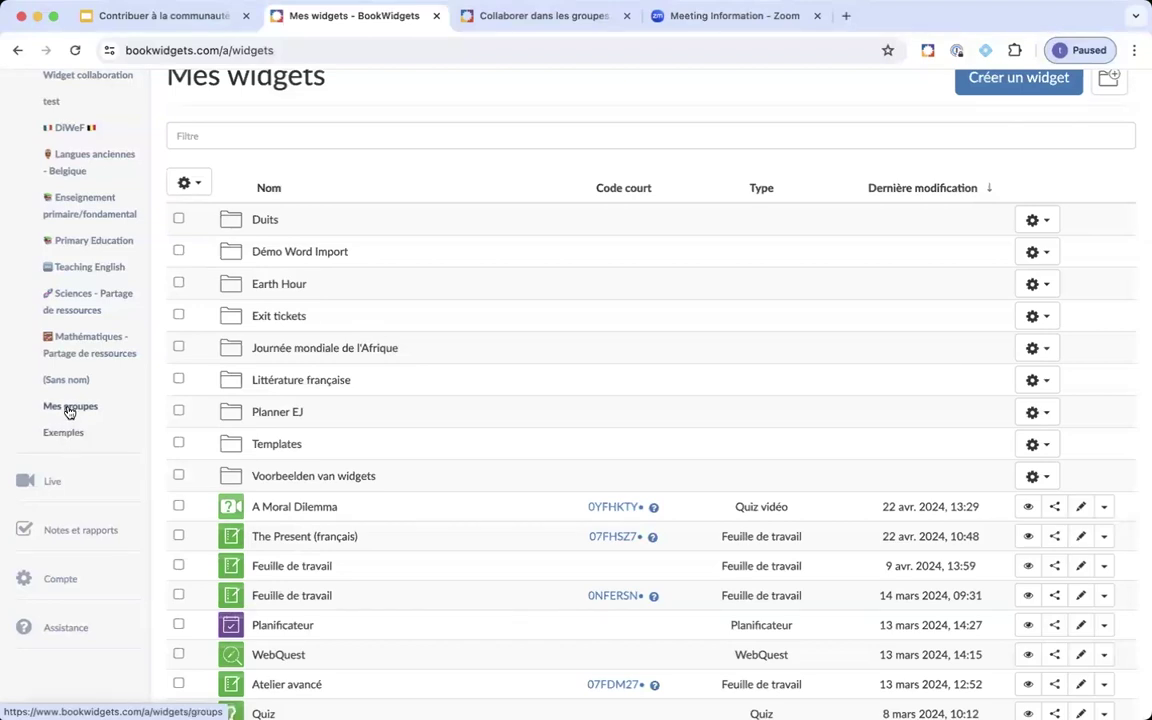
scroll(70, 413, "up", 10)
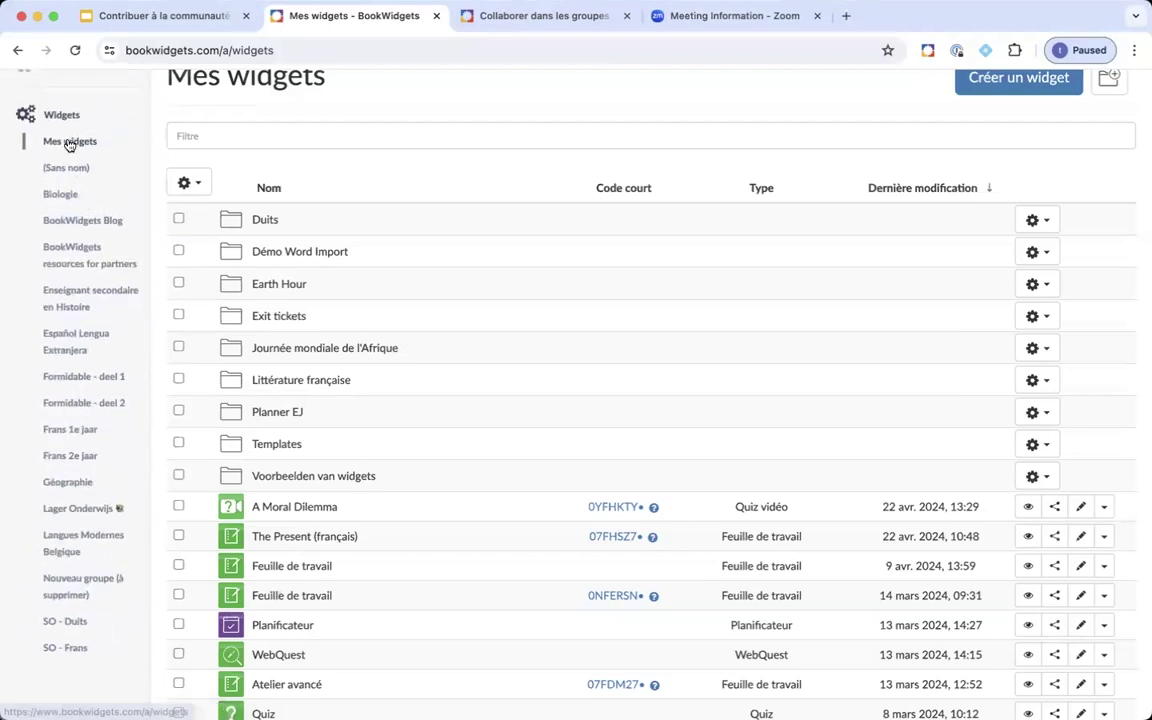
scroll(50, 290, "down", 5)
scroll(50, 290, "down", 6)
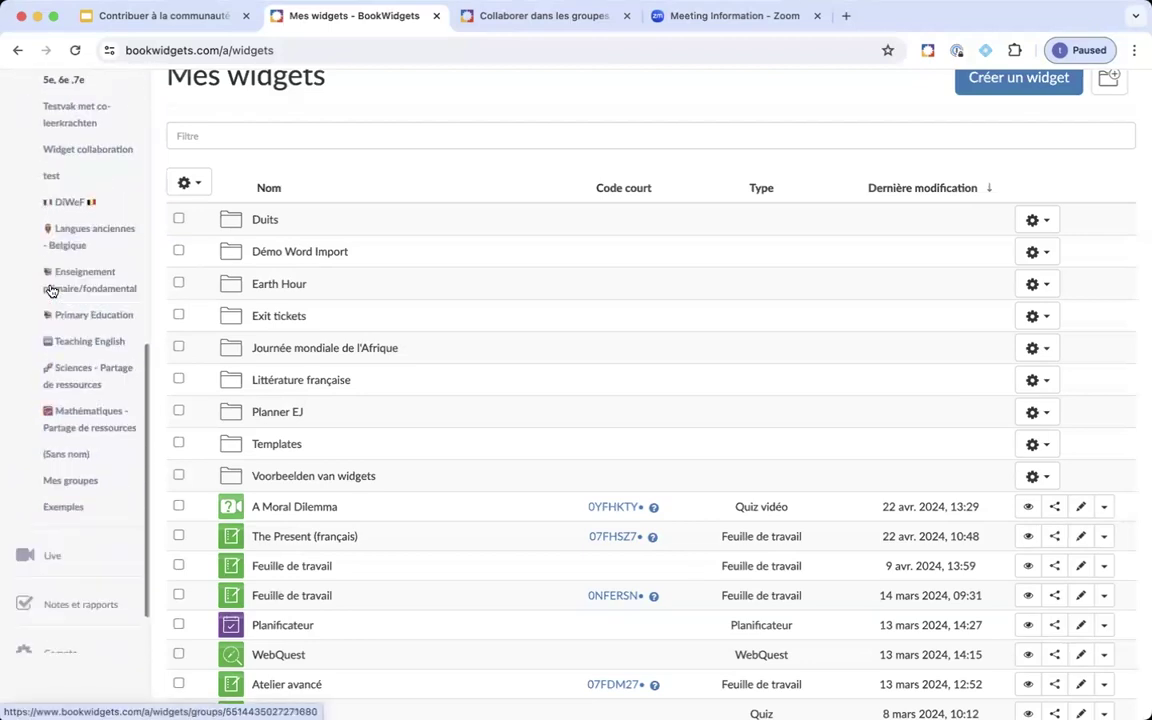
left_click(69, 482)
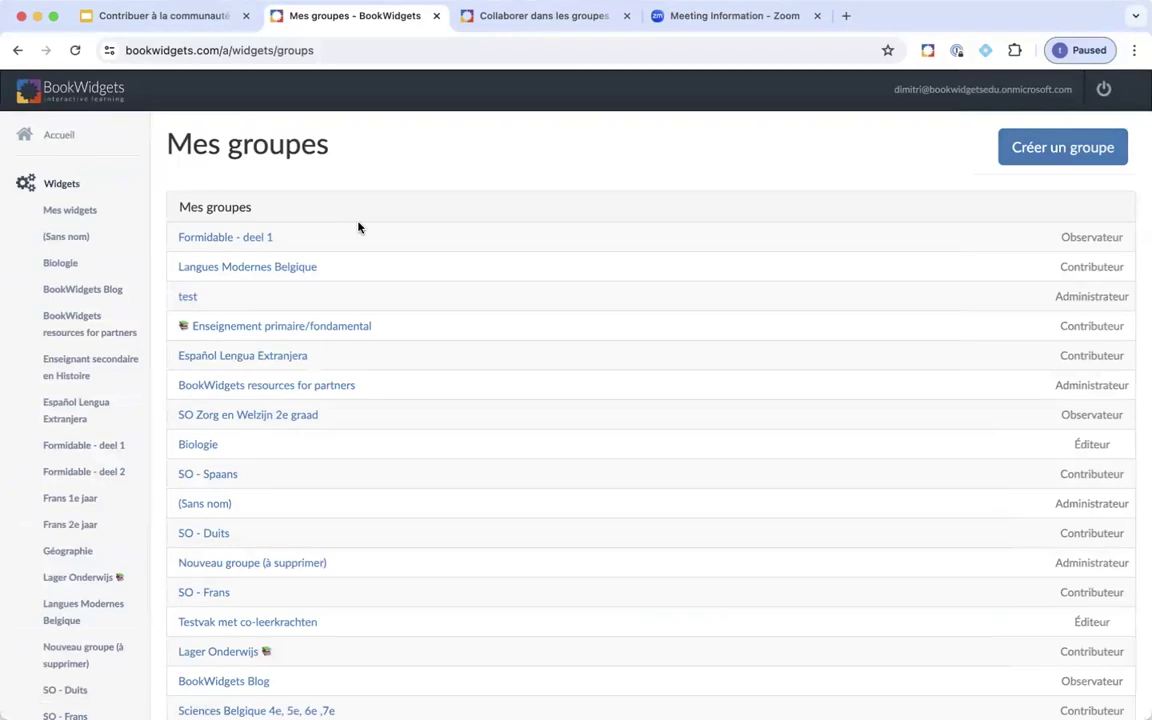
Examine the groups and member roles in the Mes groupes overview, down to the search field for discovering groups
scroll(358, 227, "down", 1)
scroll(72, 262, "down", 10)
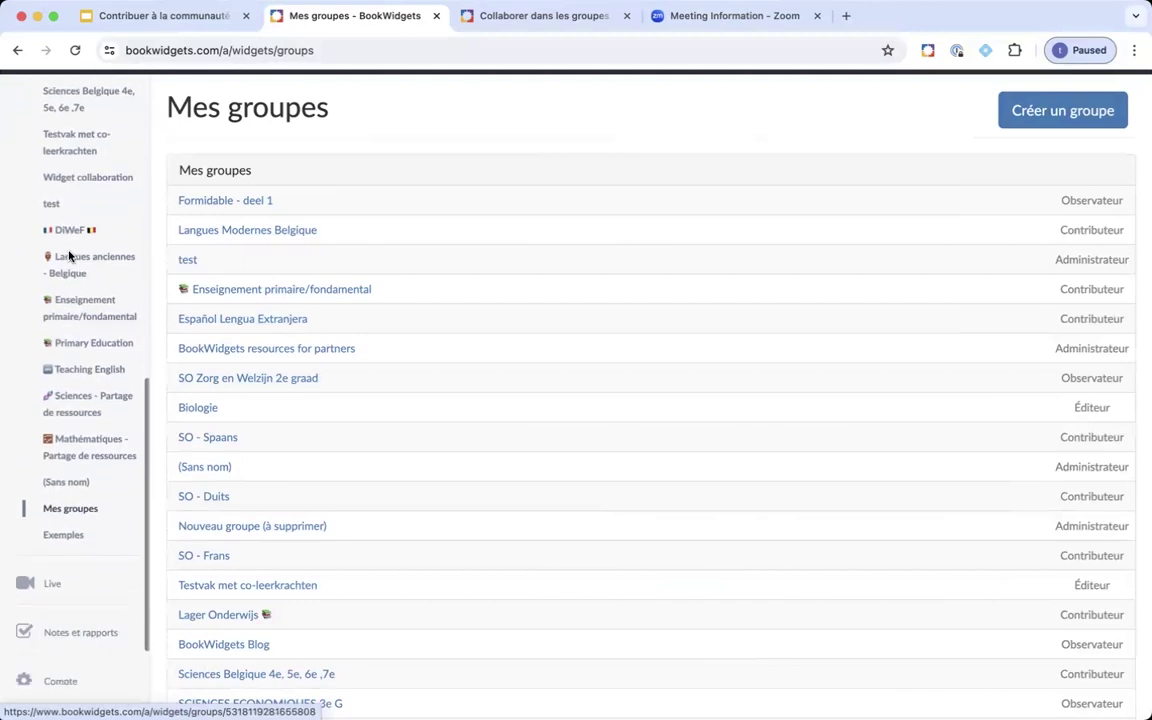
scroll(68, 256, "down", 2)
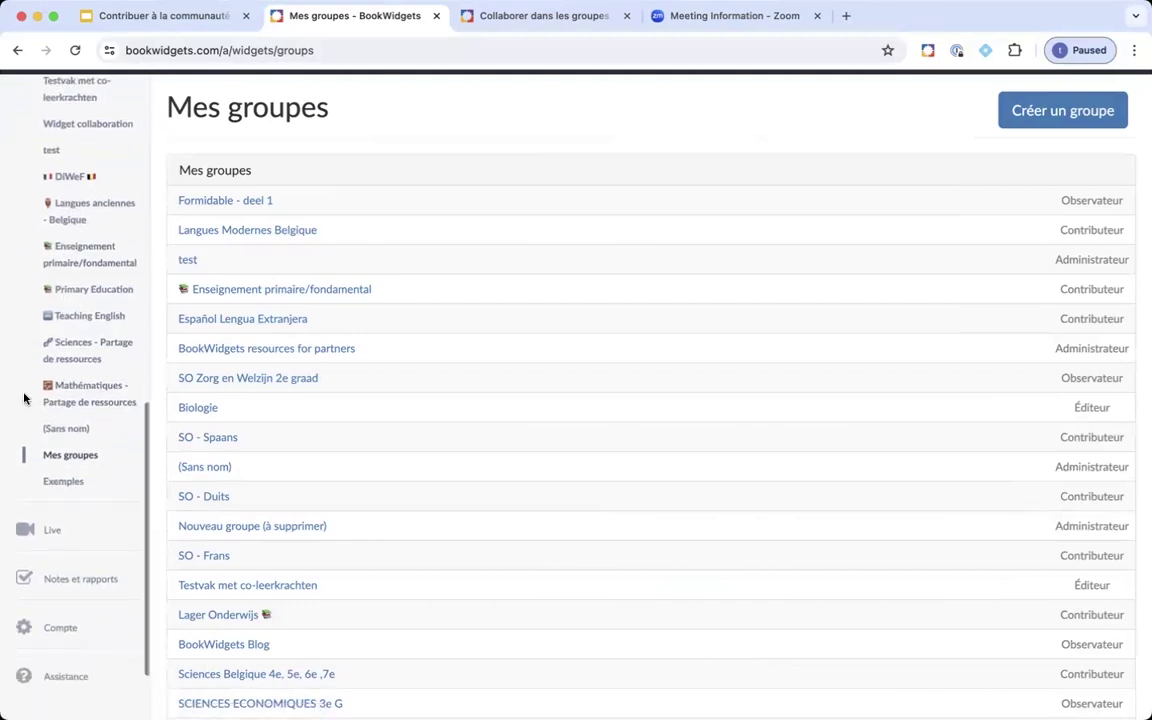
scroll(24, 399, "down", 1)
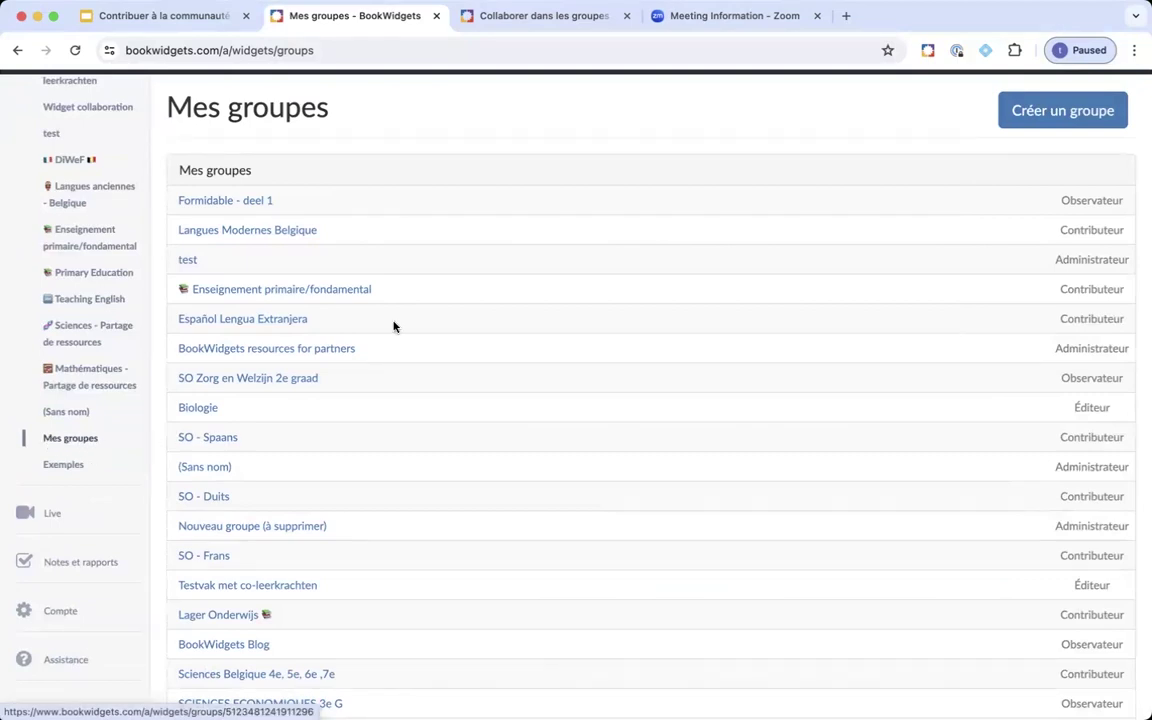
scroll(380, 205, "down", 1)
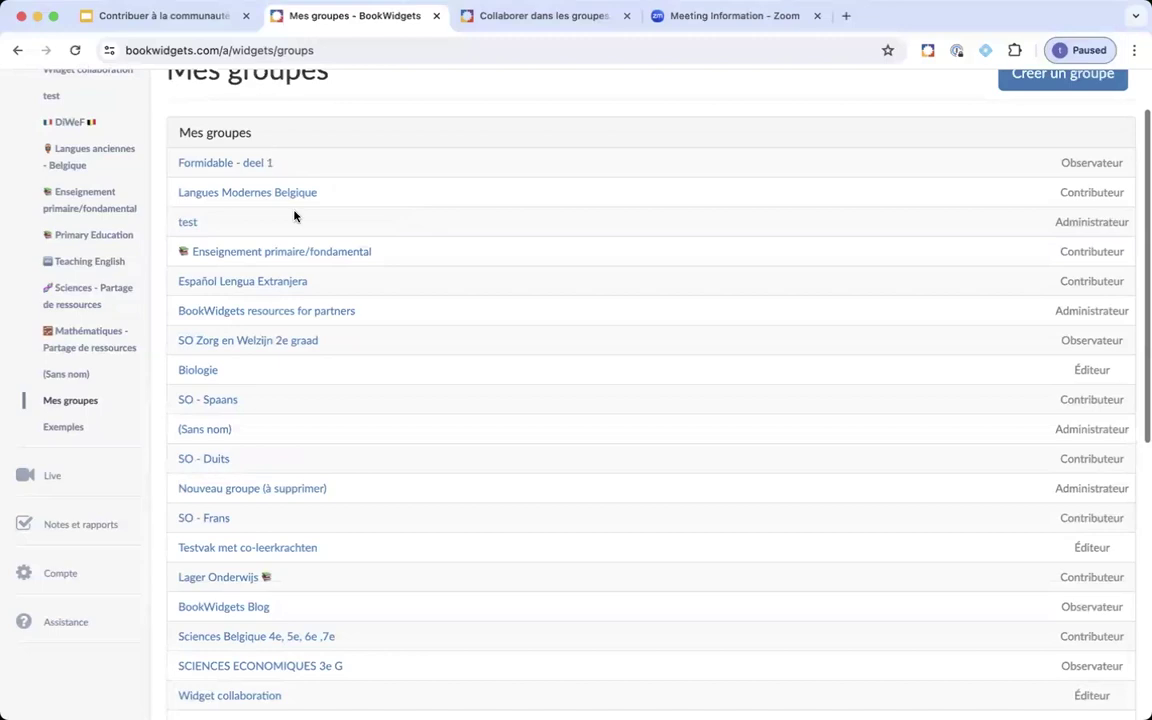
scroll(298, 226, "down", 4)
scroll(298, 226, "down", 8)
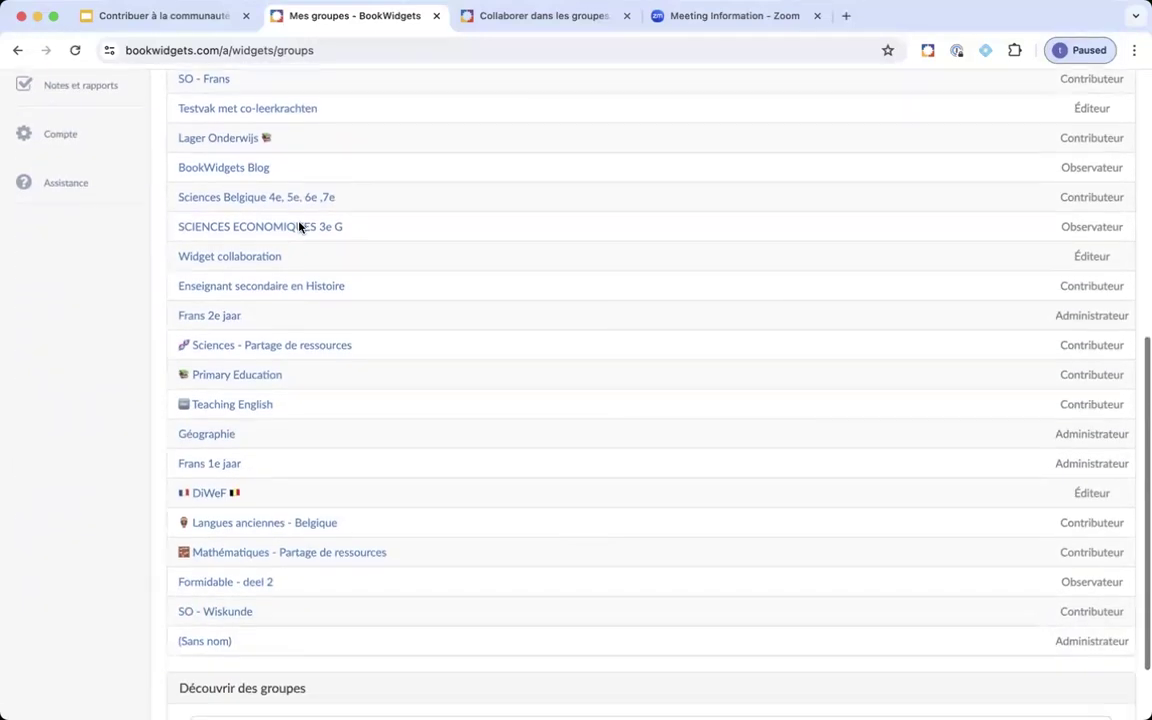
scroll(298, 226, "down", 3)
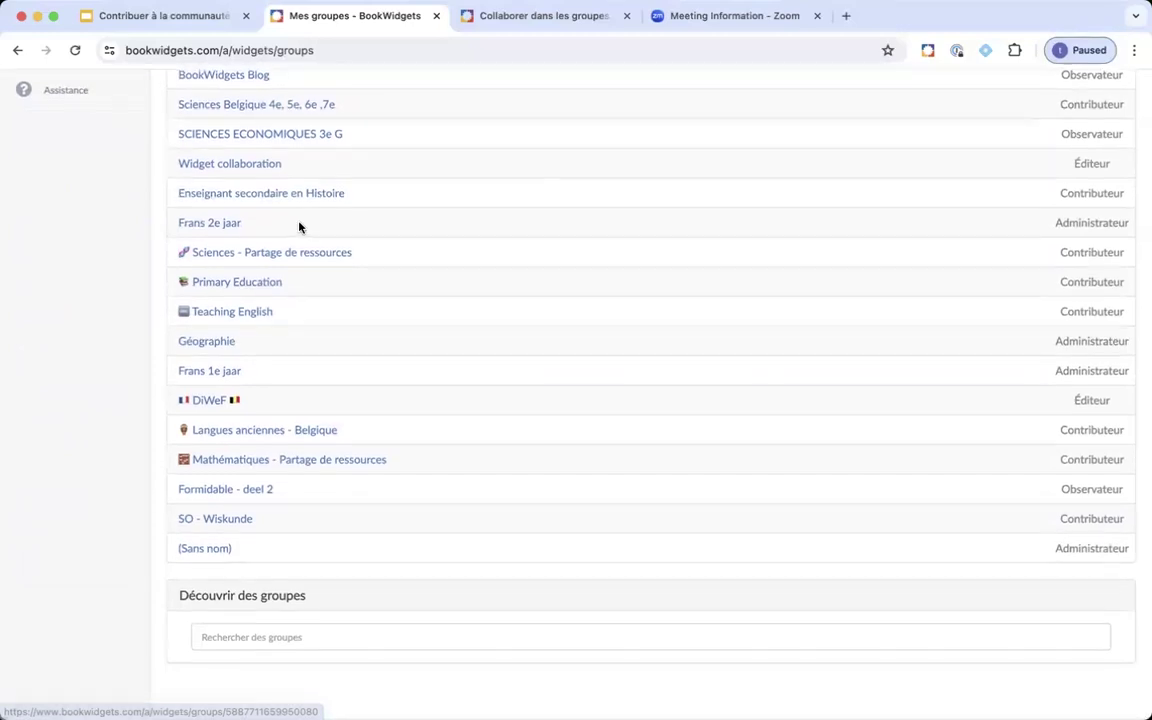
left_click(252, 636)
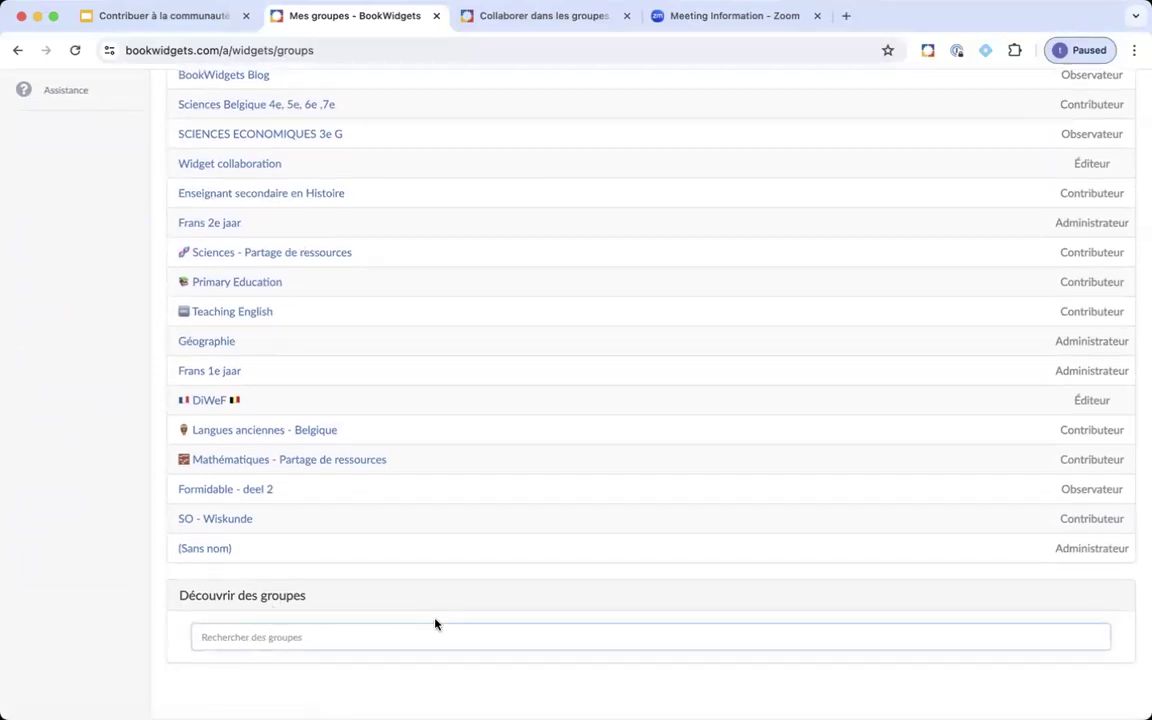
Create a new group and name it "Chimie - 1er degré" with a test tube emoji after the text
scroll(389, 605, "up", 1)
scroll(389, 605, "up", 10)
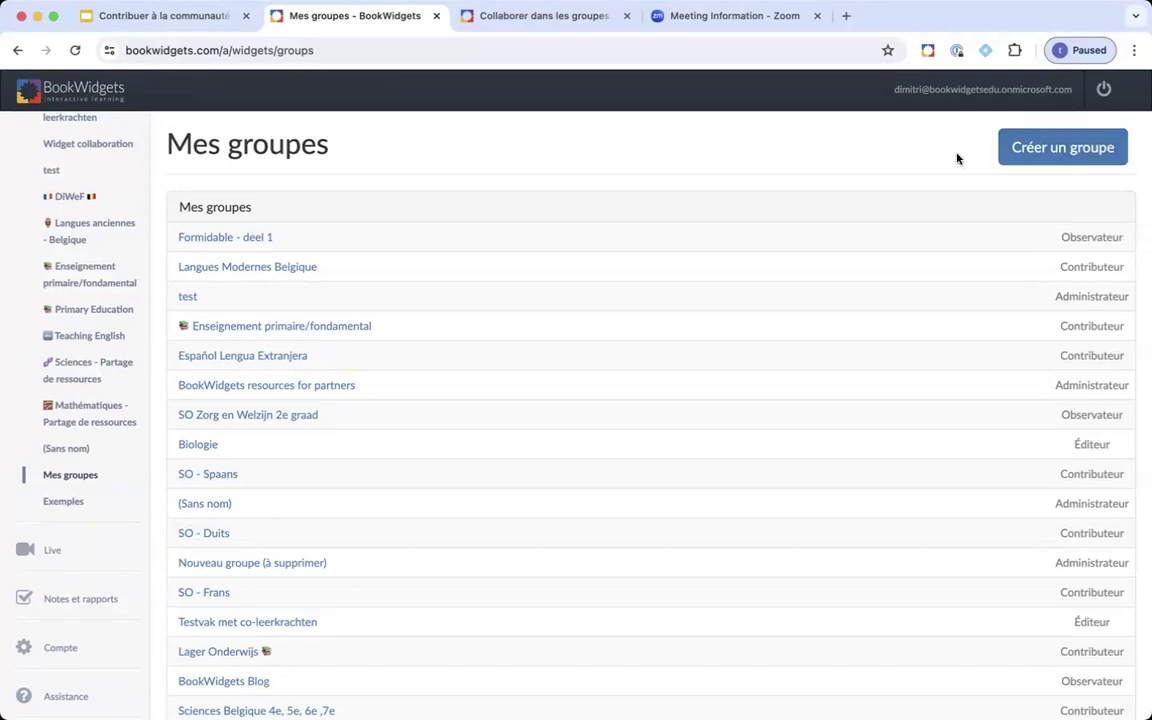
left_click(1062, 152)
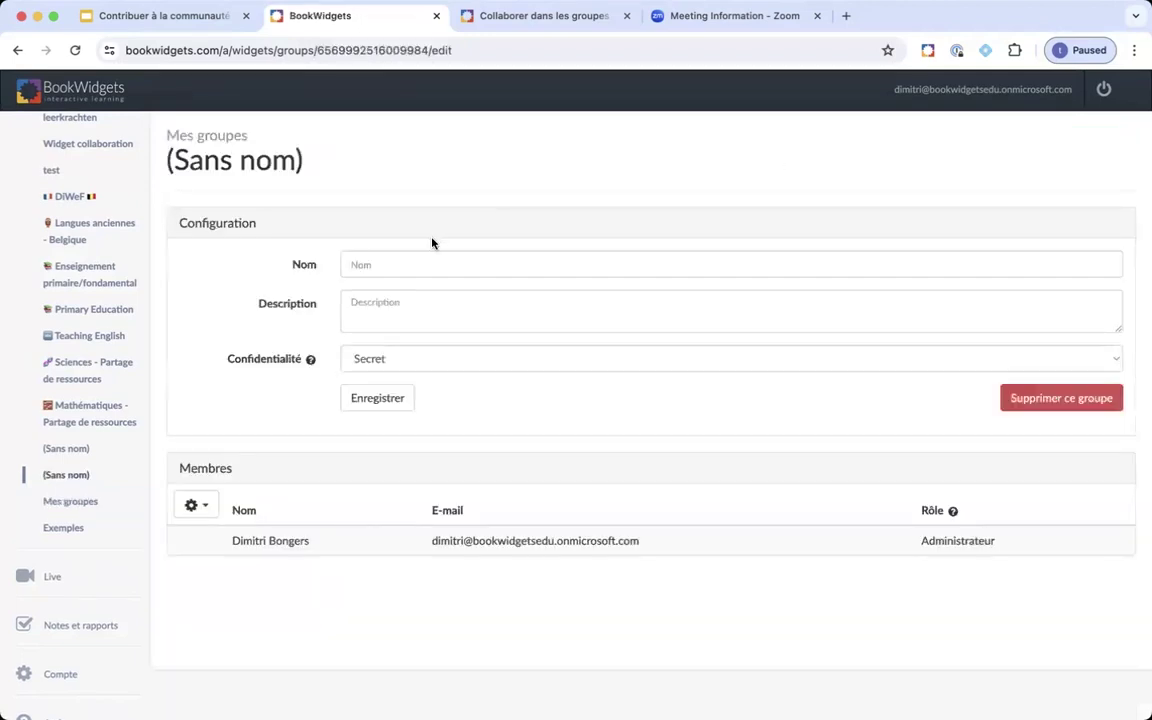
left_click(416, 265)
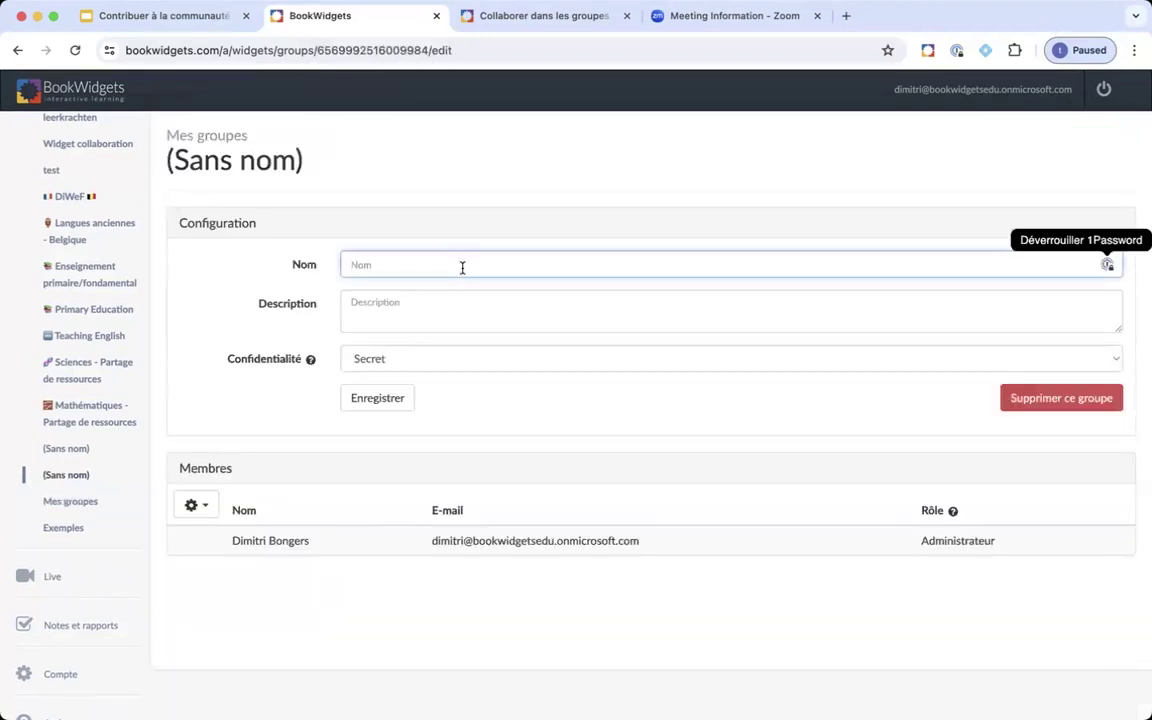
type("Chimie ")
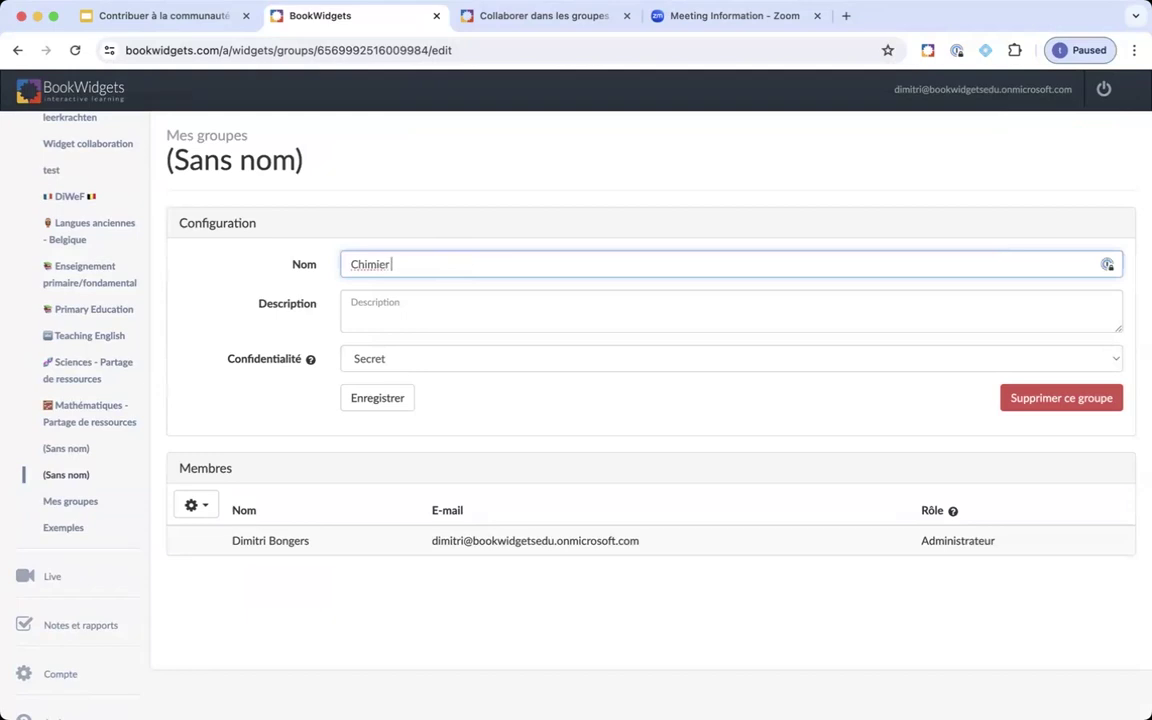
type("- 1er degré")
right_click(470, 267)
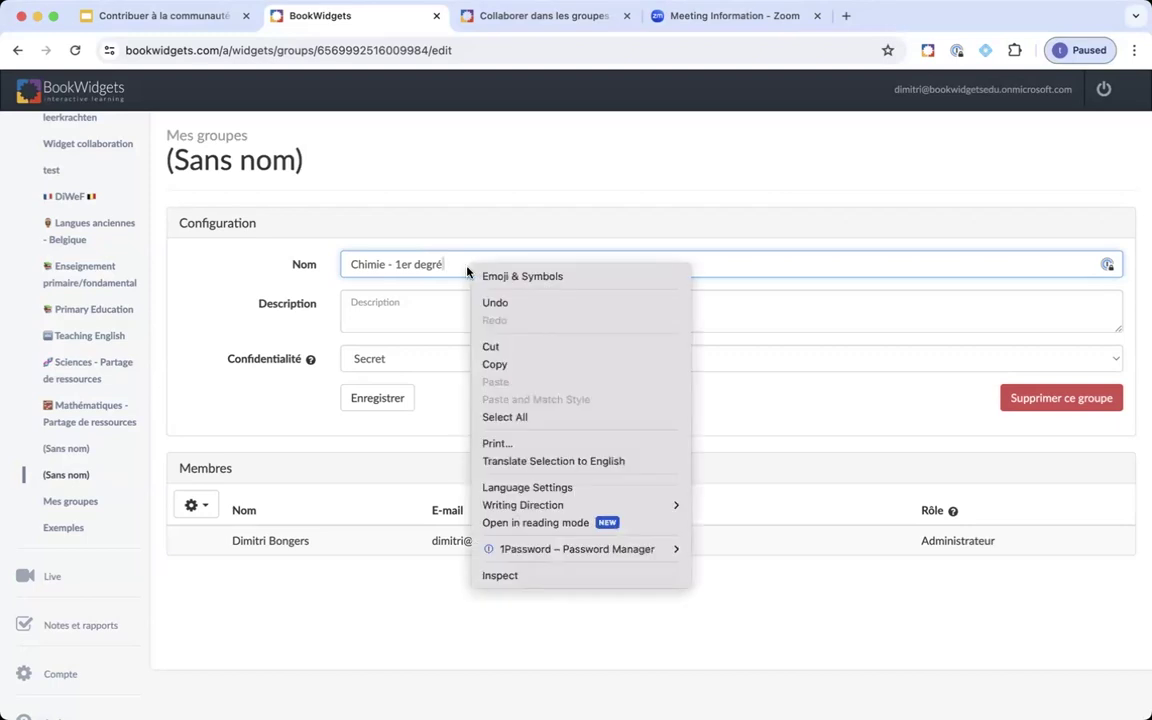
left_click(544, 279)
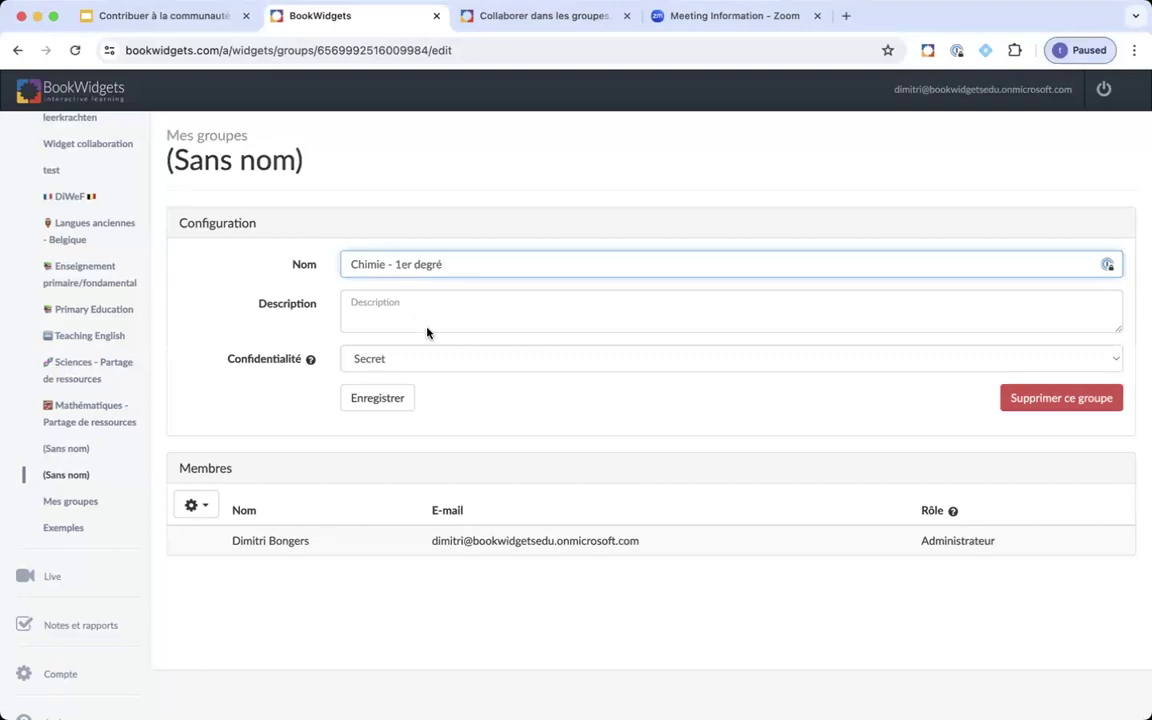
Enter the group description "Ceci est un groupe pour le partage de ressources pour les cours de chimie du Collège de ...."
left_click(463, 314)
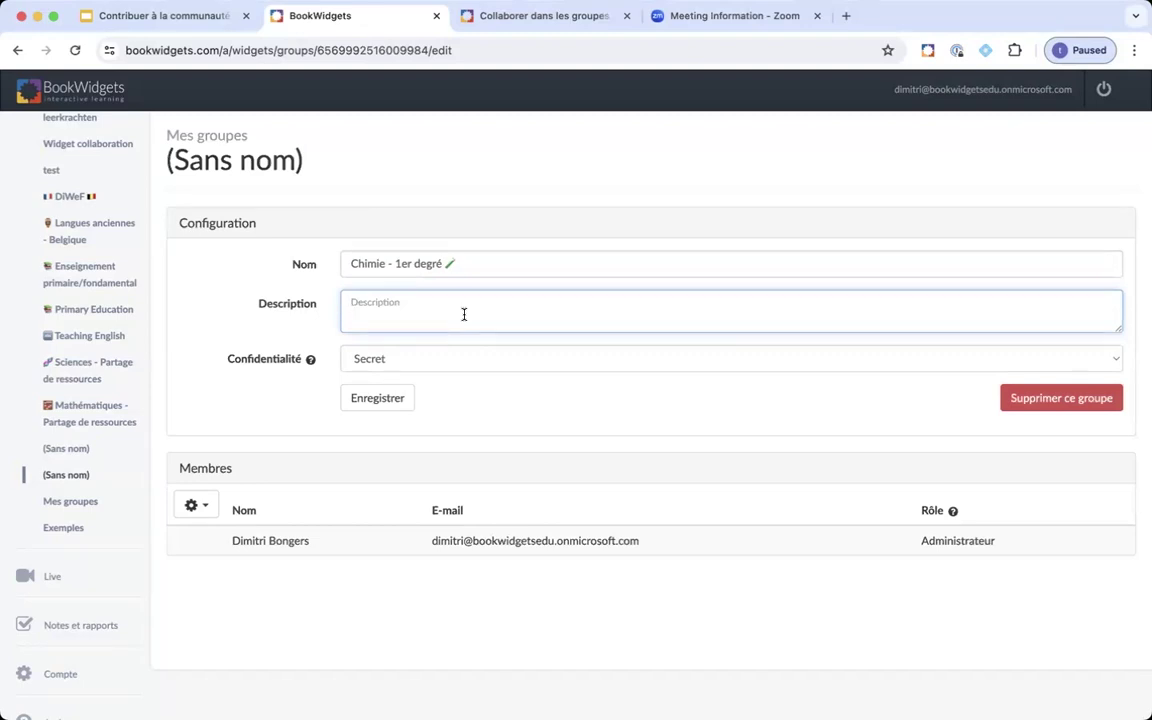
type("Ceci est un groupe pour le partage de ressources pour les cou")
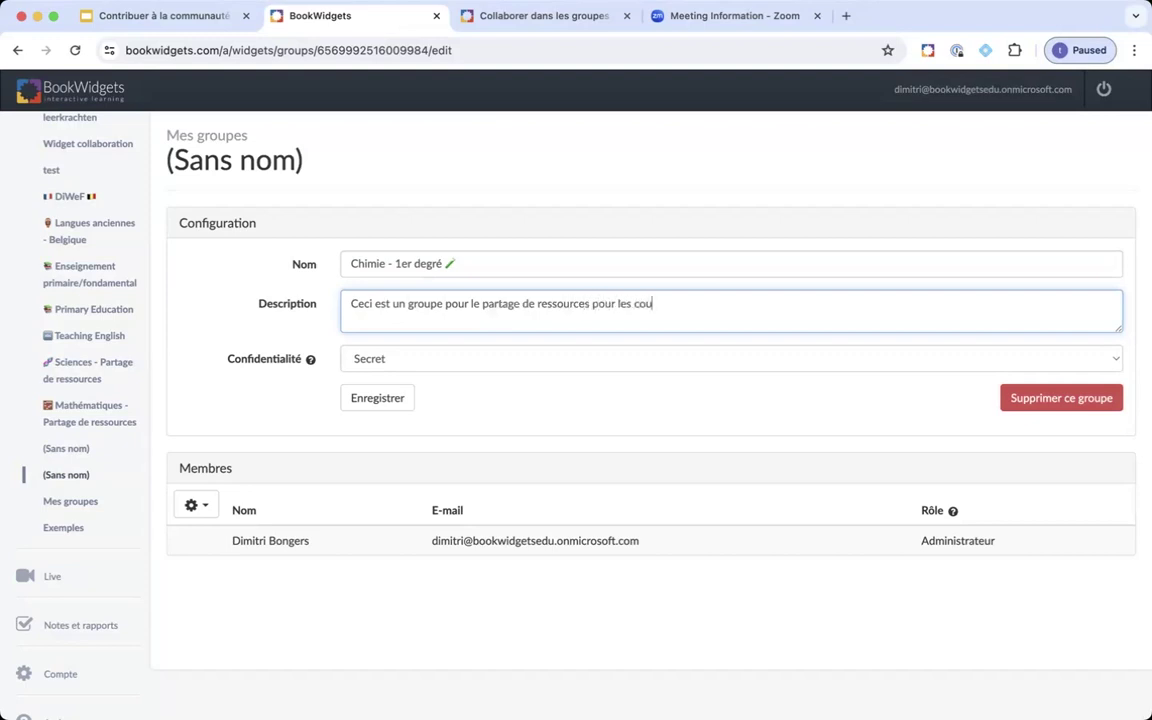
type("rs de chimie")
type("du Collège de ....")
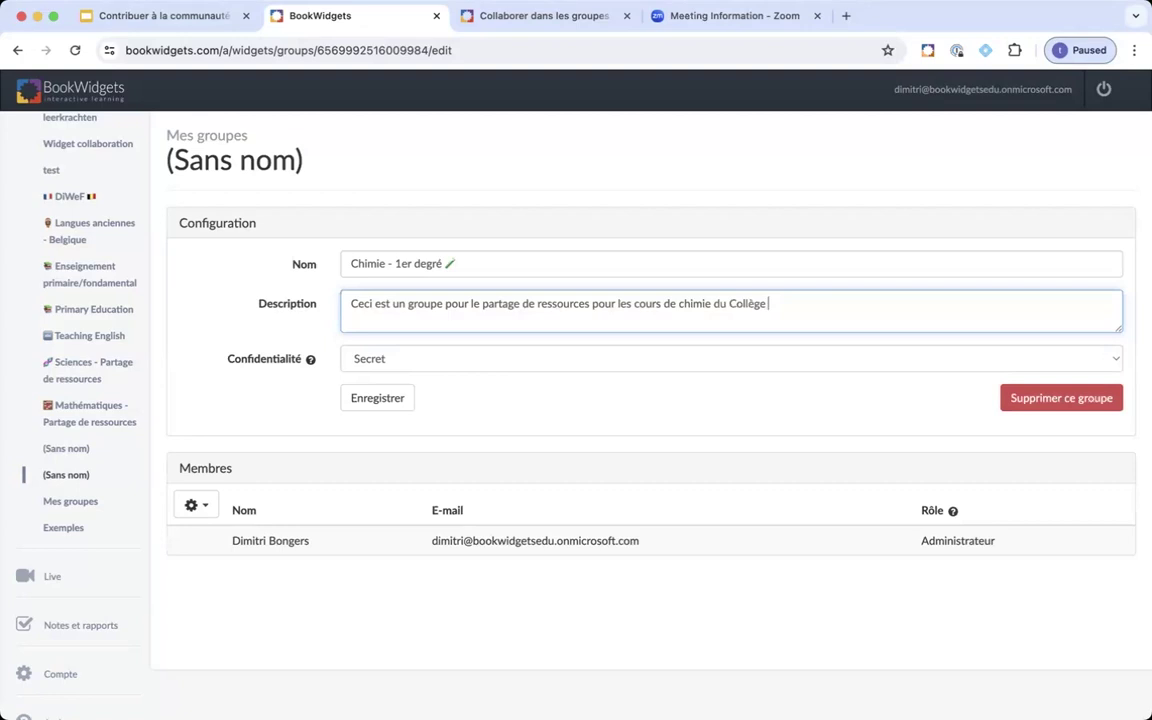
left_click(388, 396)
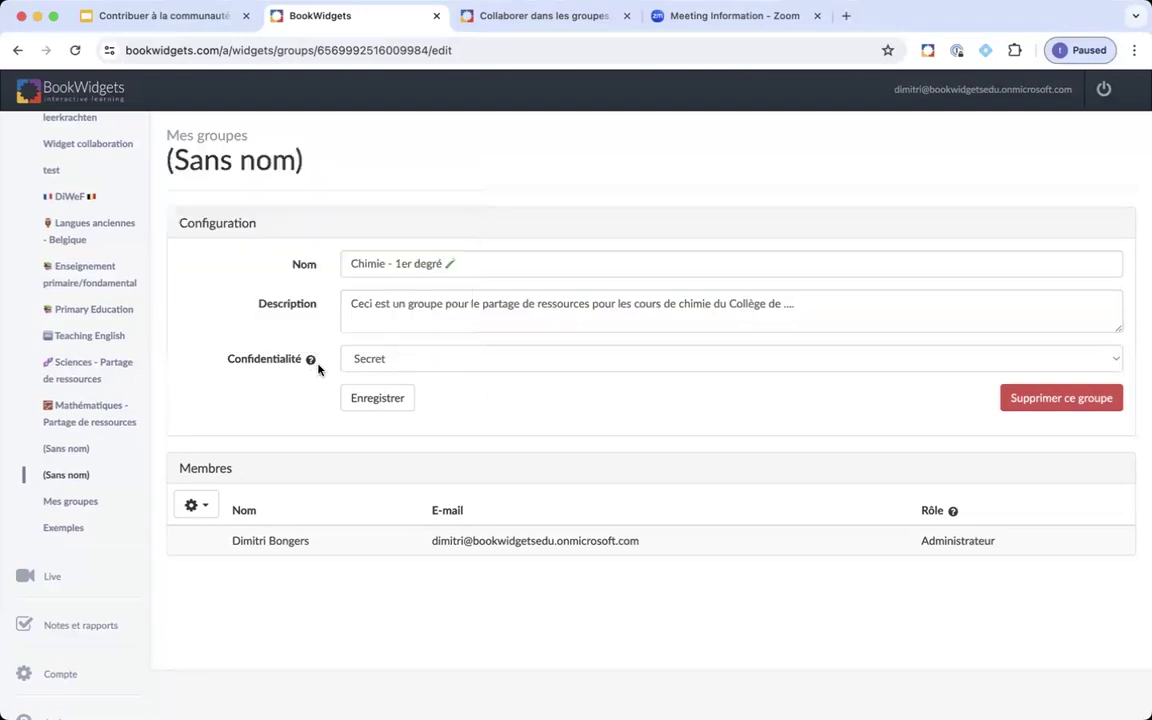
Review the group's Confidentialité choices and read the help text explaining Public, Fermé and Secret
left_click(407, 362)
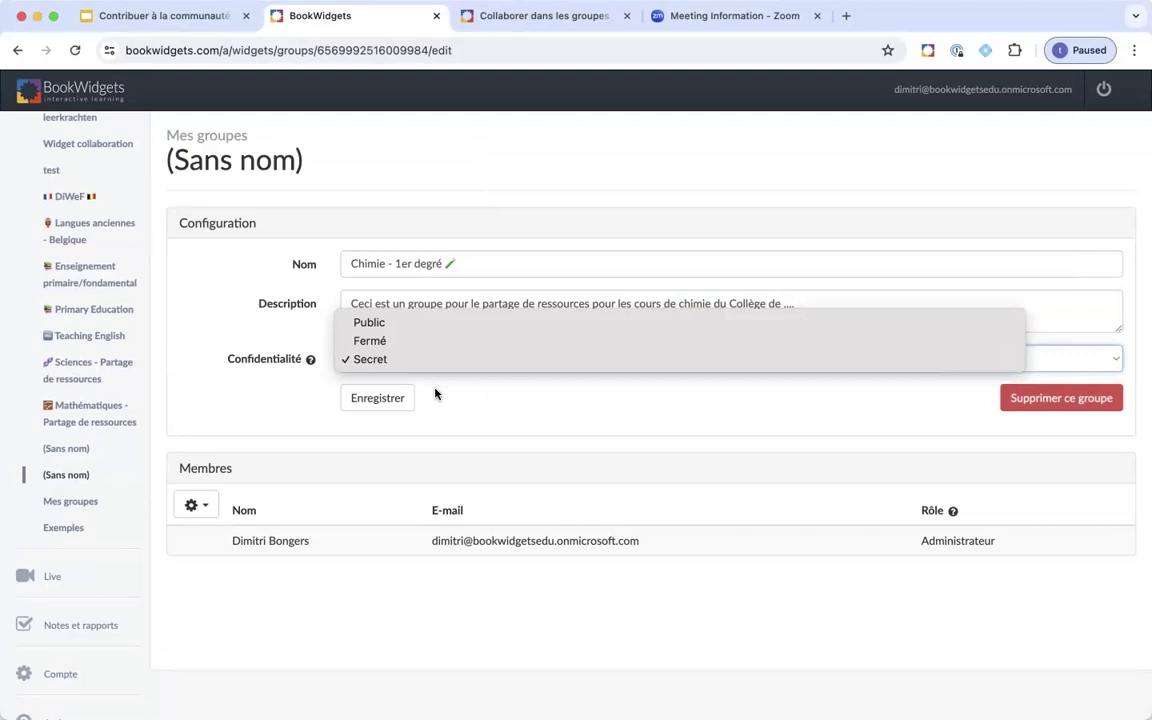
left_click(323, 387)
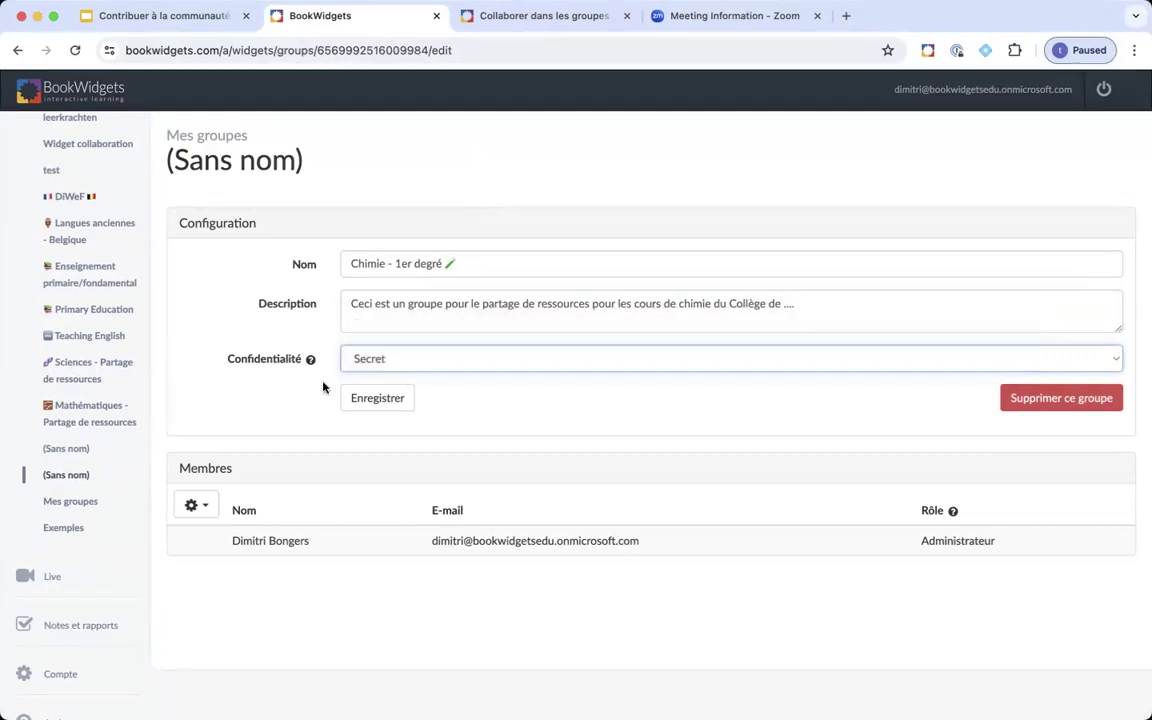
mouse_move(311, 362)
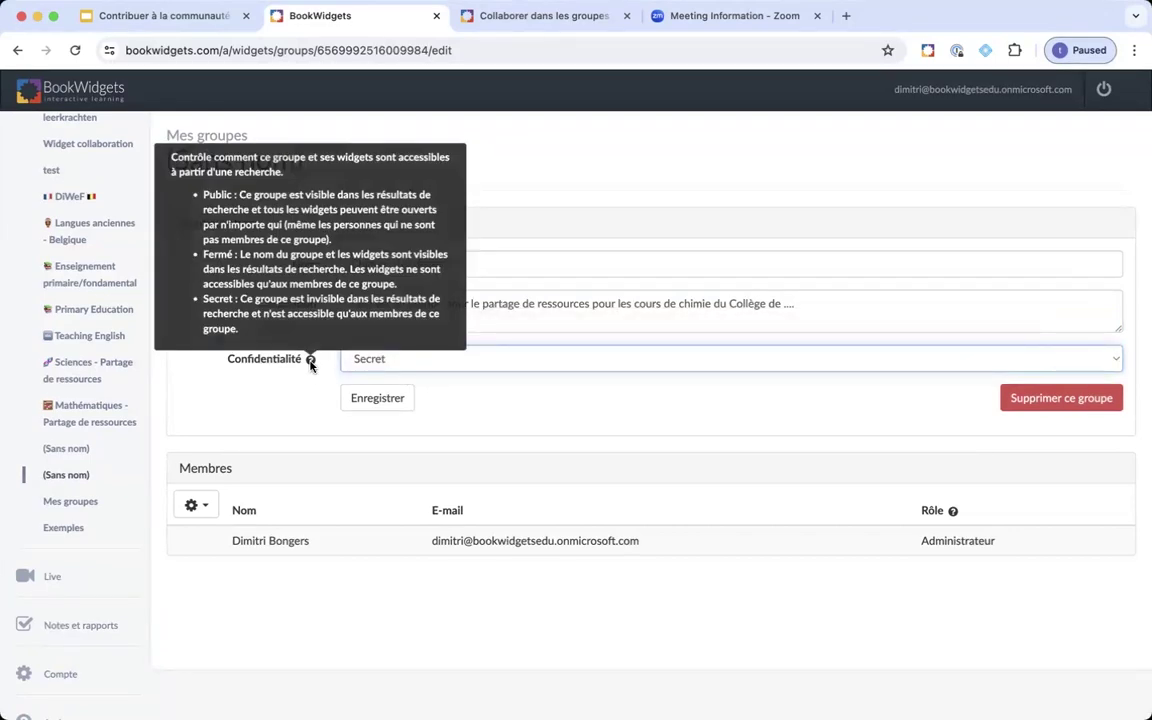
scroll(311, 362, "up", 5)
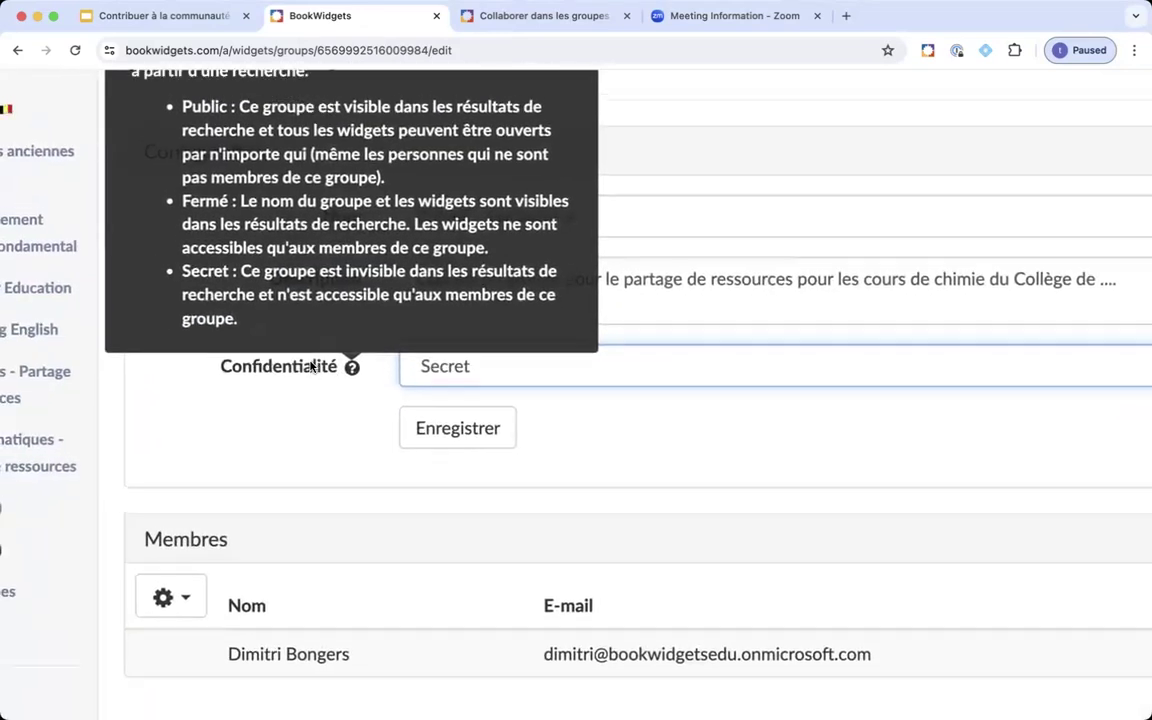
scroll(311, 366, "up", 3)
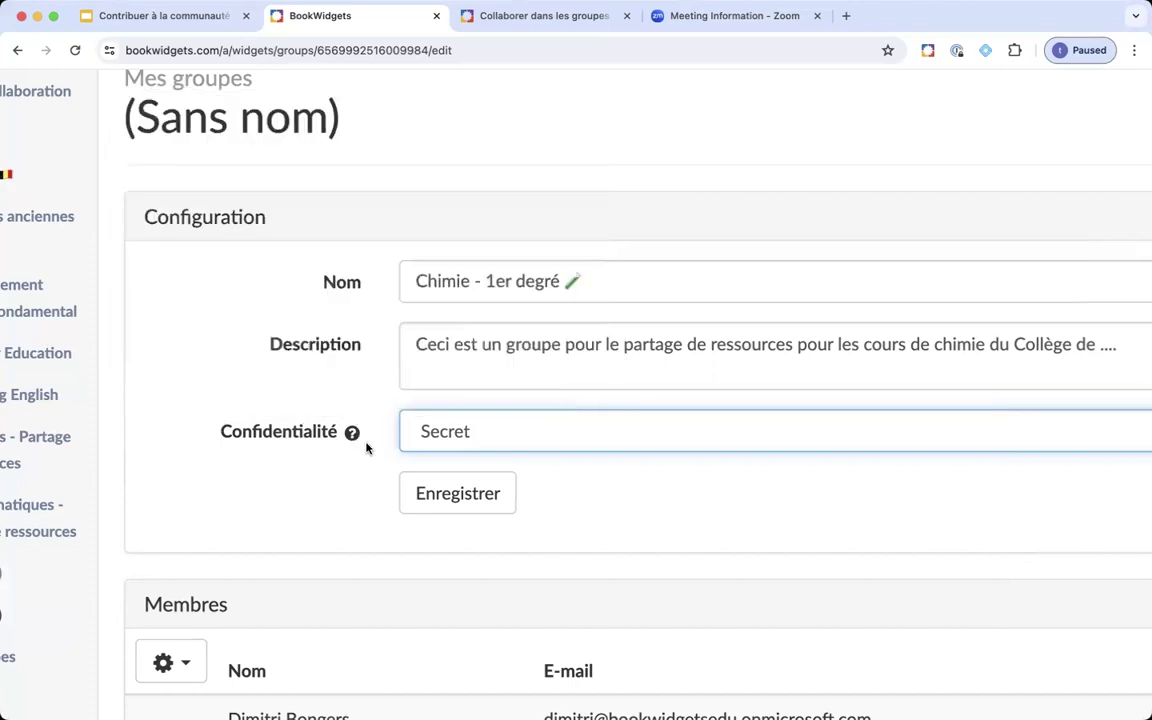
scroll(376, 455, "down", 5)
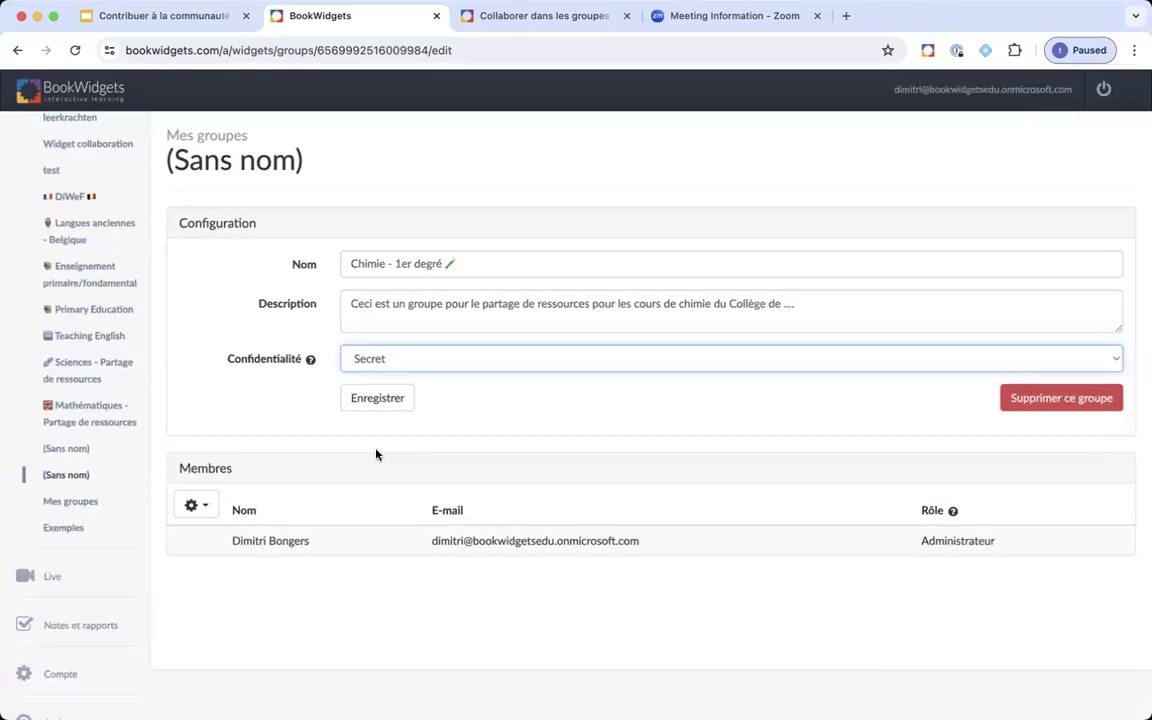
Set the group's Confidentialité to Fermé and save the configuration
left_click(727, 359)
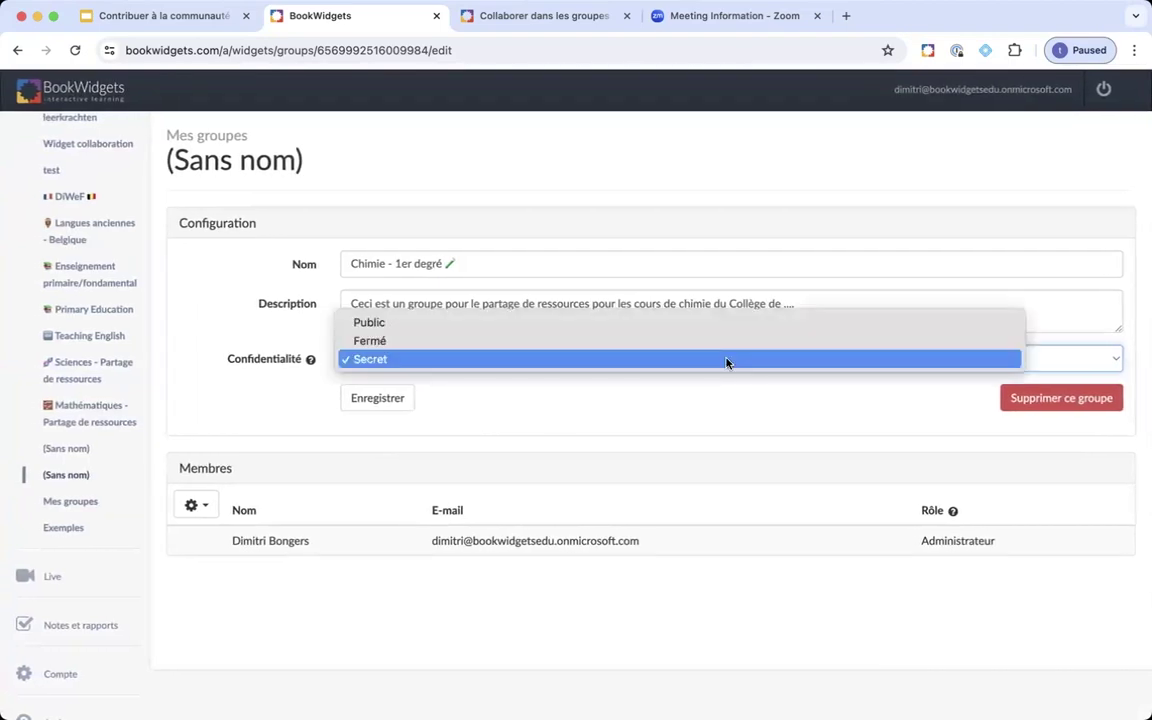
left_click(666, 340)
left_click(377, 398)
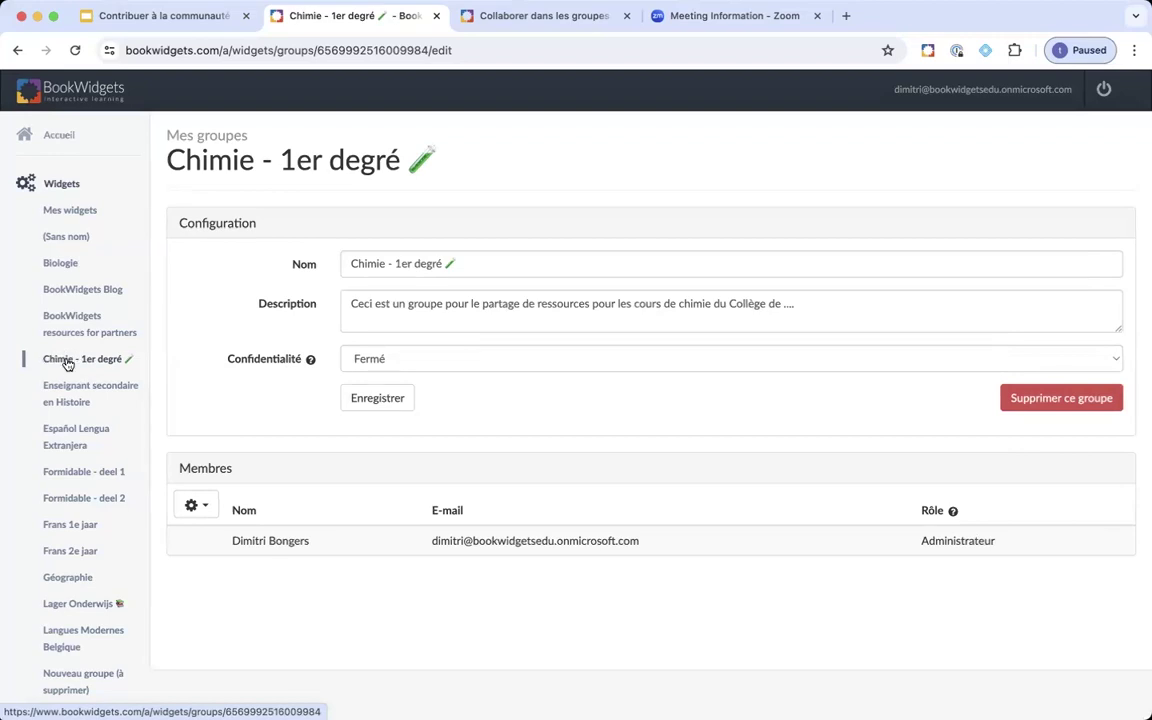
Open the Chimie - 1er degré group page and bring up the group's settings for editing
left_click(67, 362)
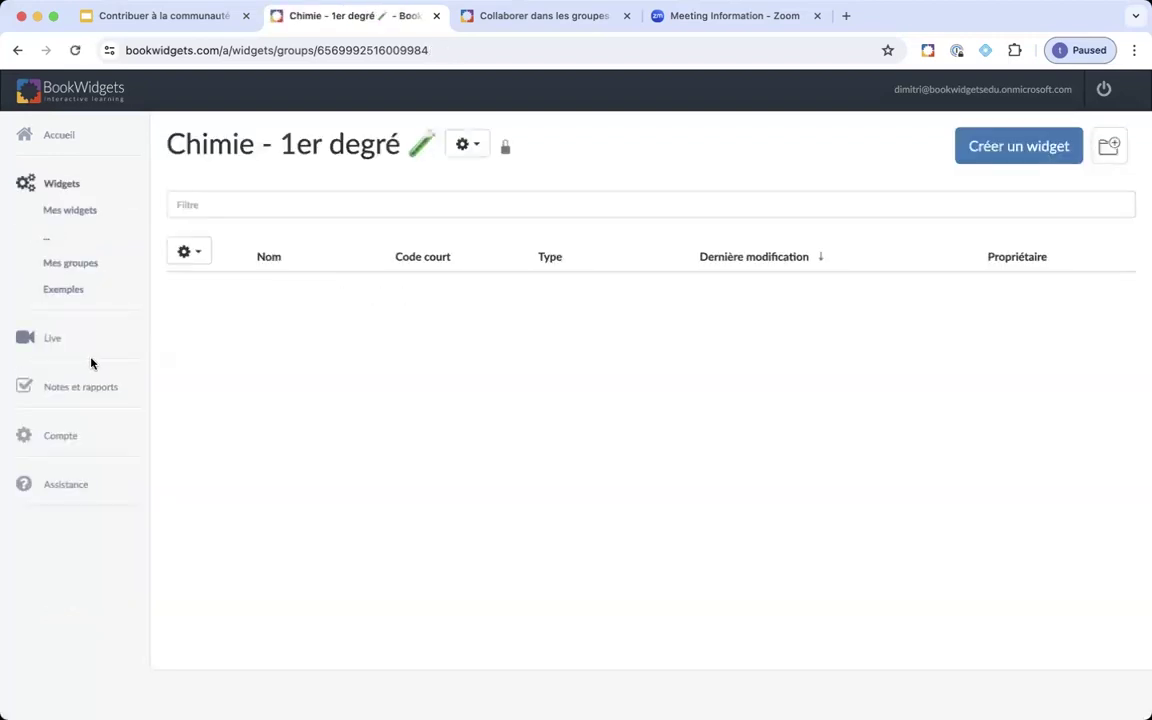
left_click(477, 150)
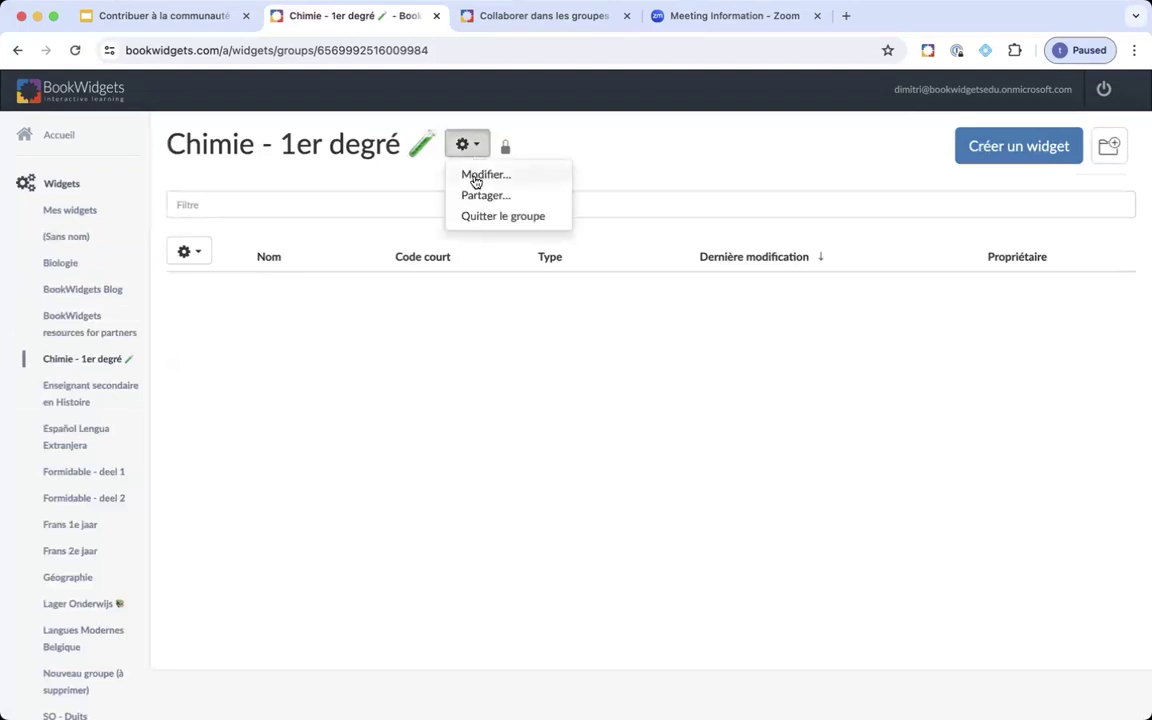
left_click(482, 178)
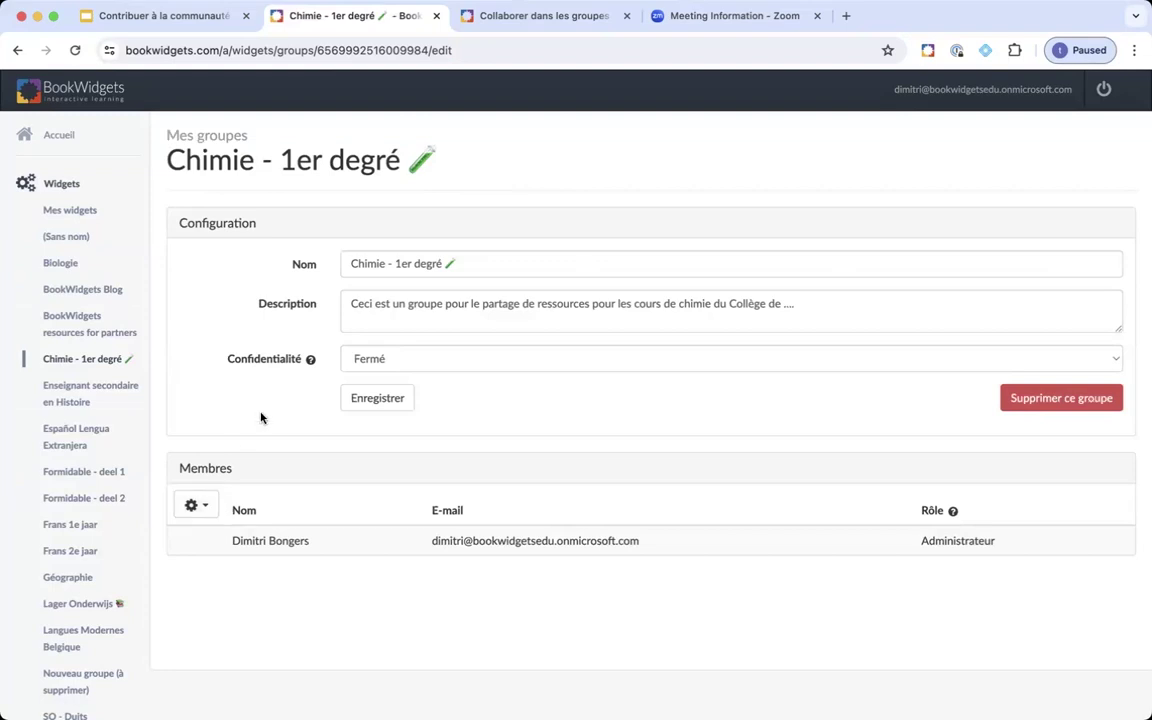
Switch to the Google Slides presentation and show the "Créer un groupe" slide as a full-screen slideshow
left_click(190, 20)
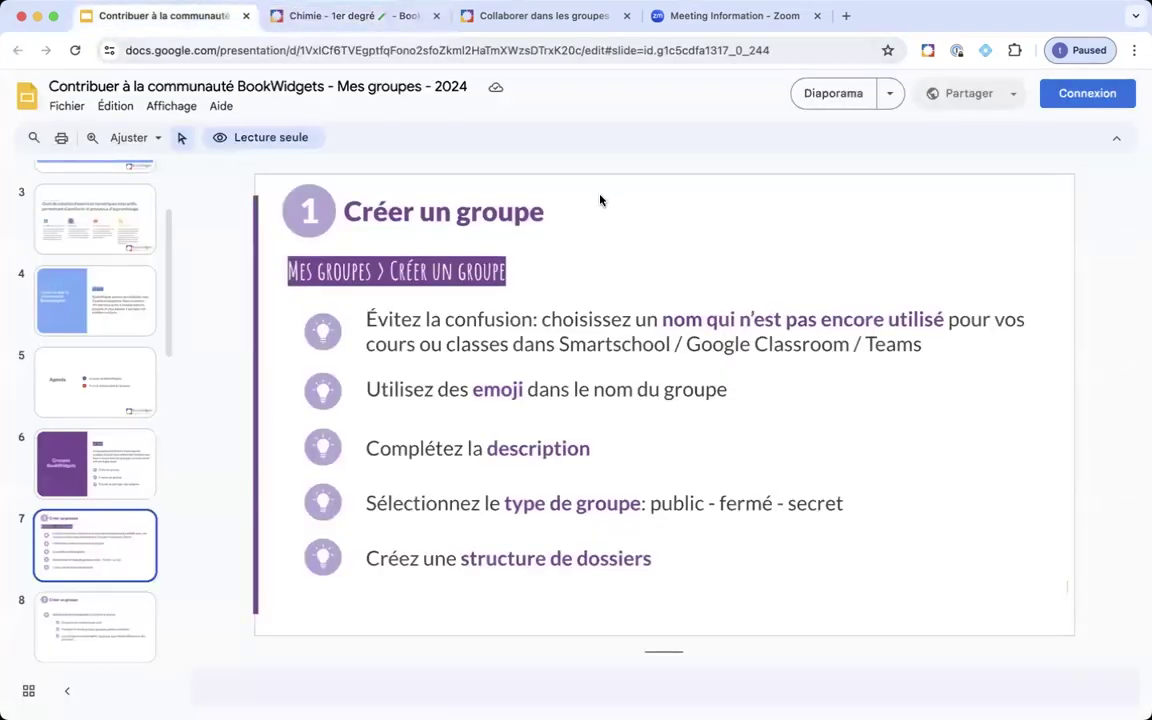
left_click(822, 98)
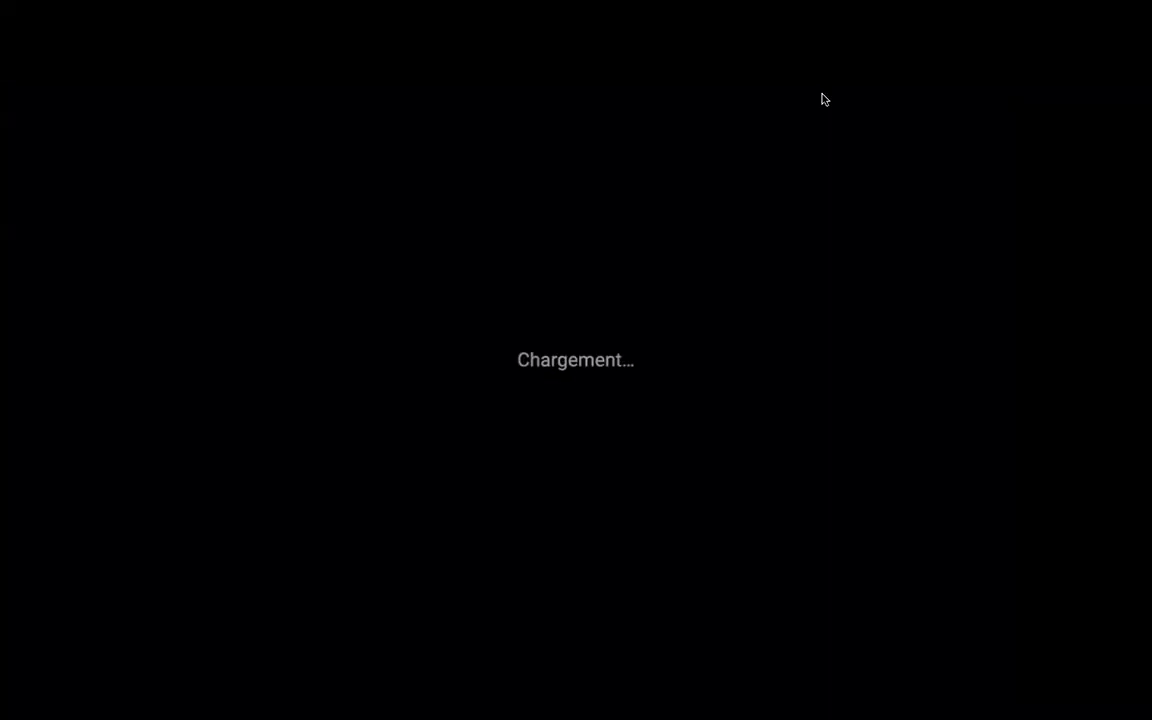
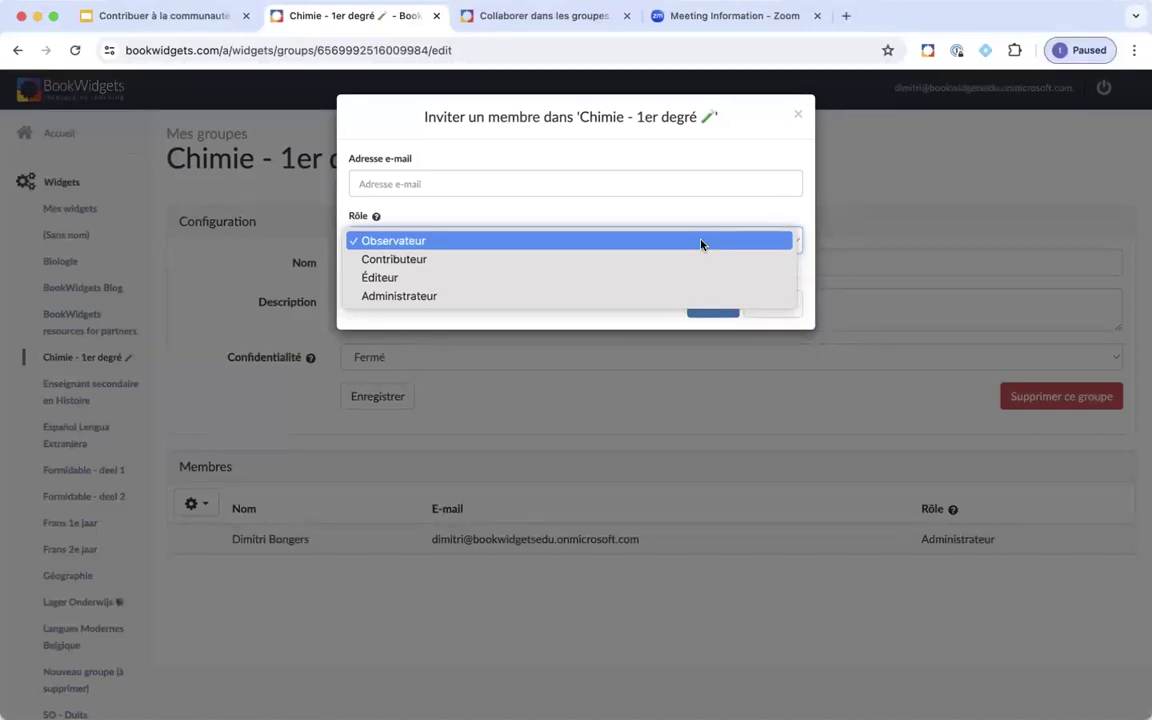
Read the Rôle help text explaining Observateur, Contributeur, Éditeur and Administrateur, and close the member invitation form
left_click(376, 216)
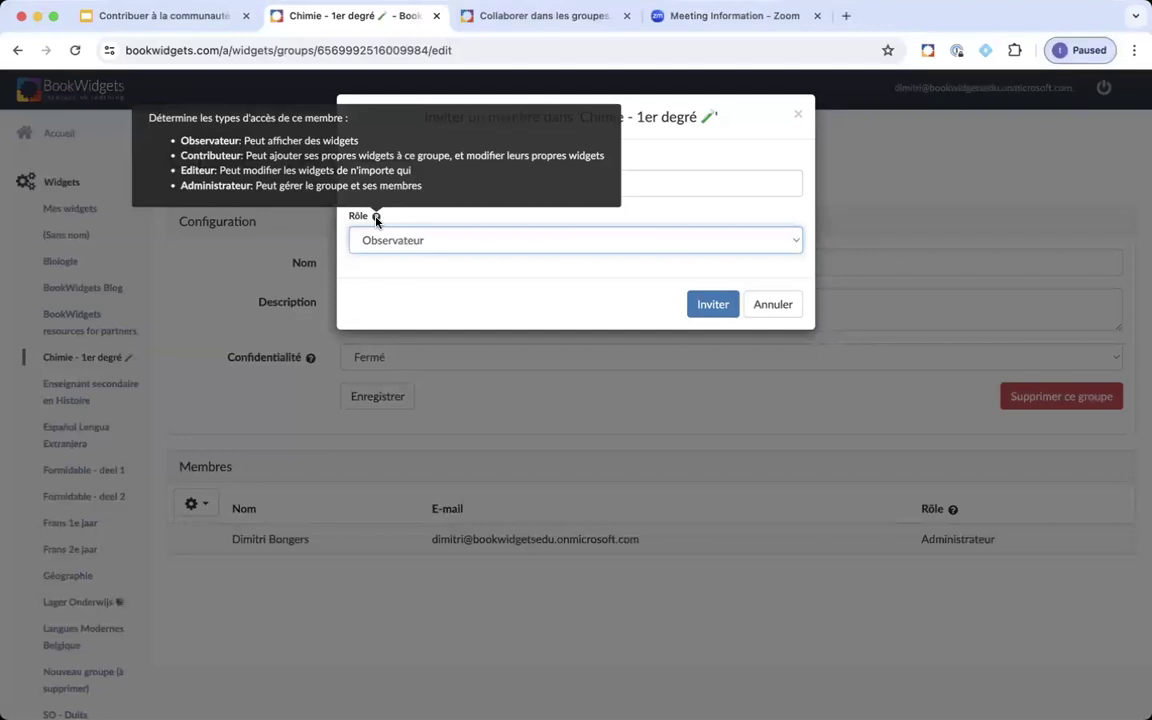
scroll(376, 220, "up", 5, "ctrl")
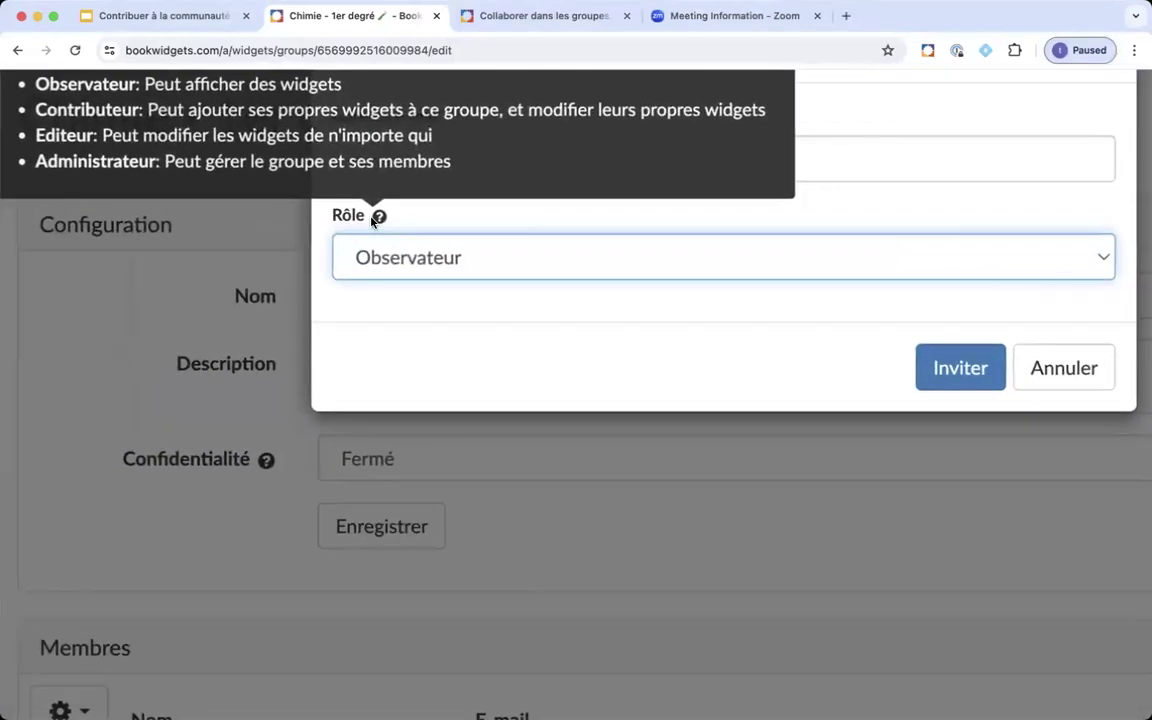
scroll(370, 218, "left", 3)
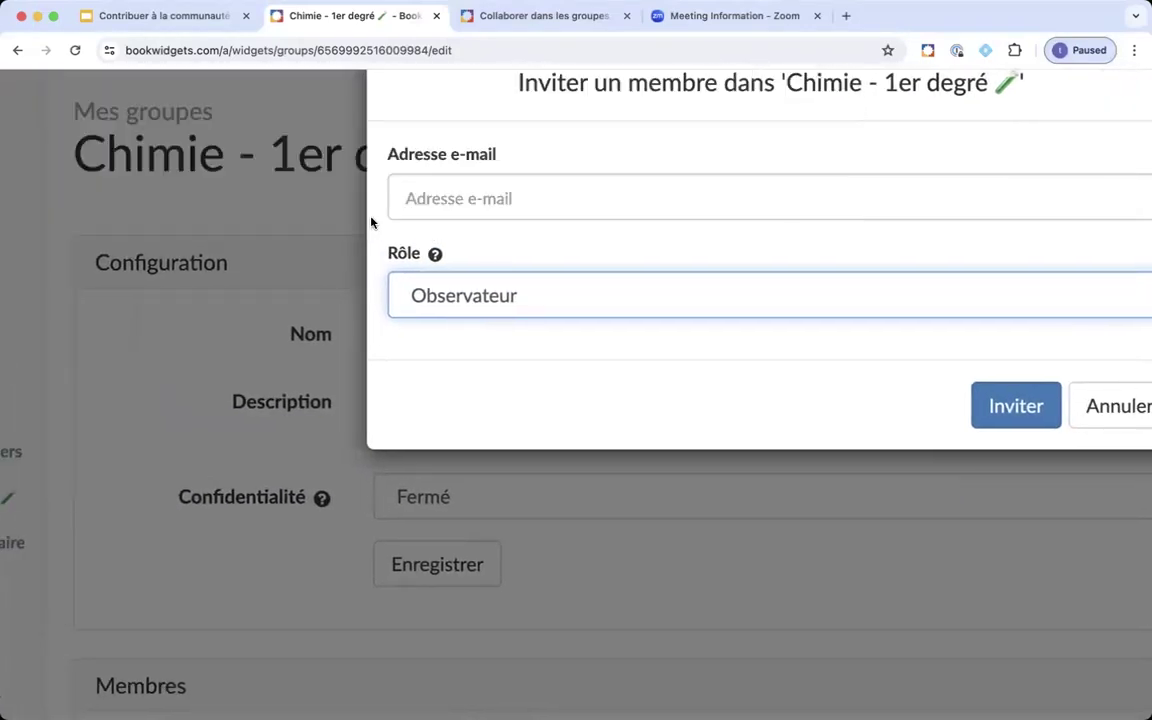
mouse_move(435, 254)
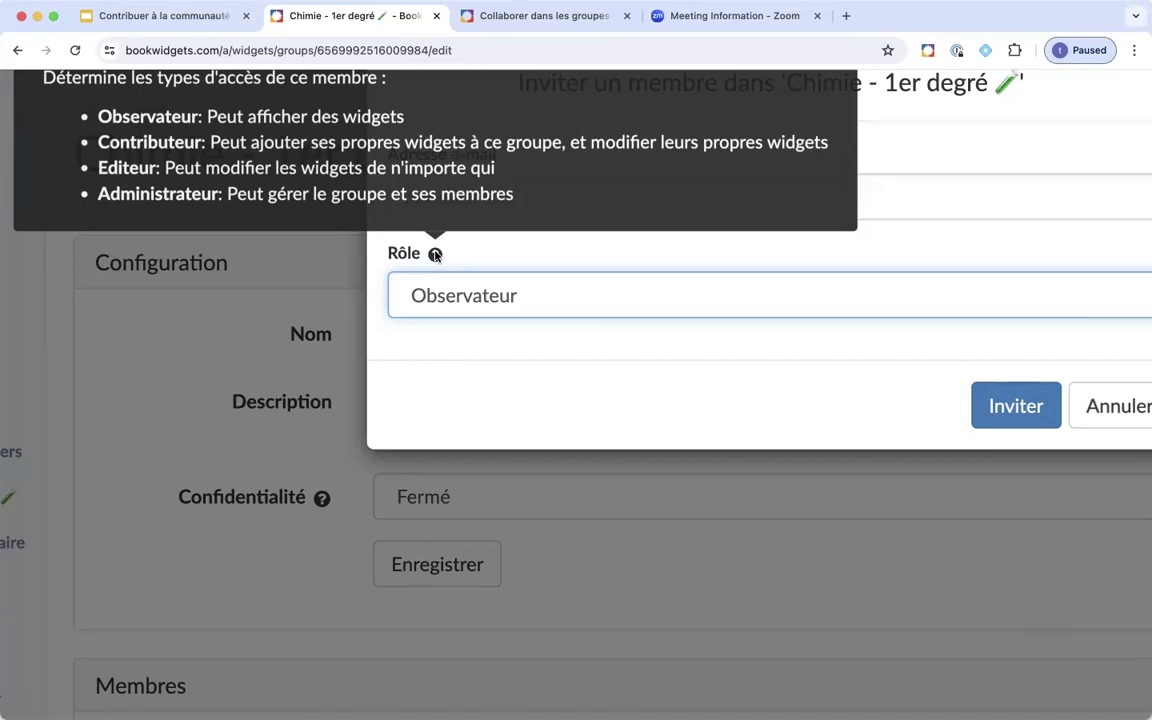
key("super+minus")
key("super+minus")
key("super+minus")
key("super+minus")
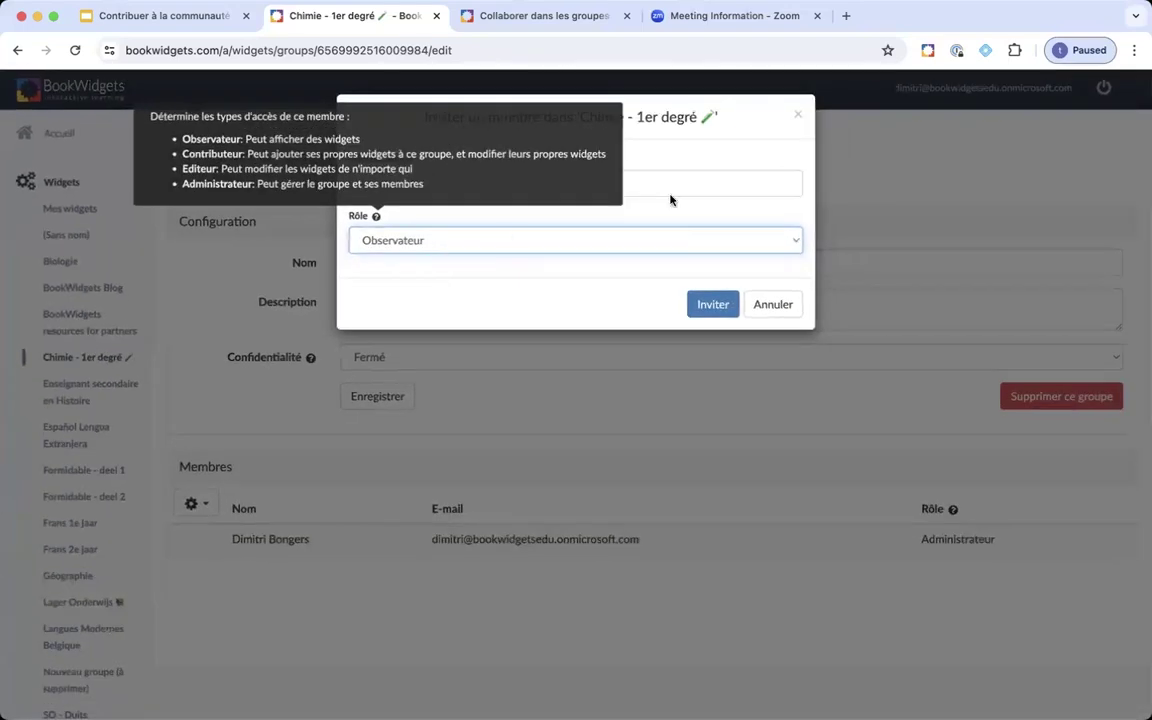
left_click(797, 115)
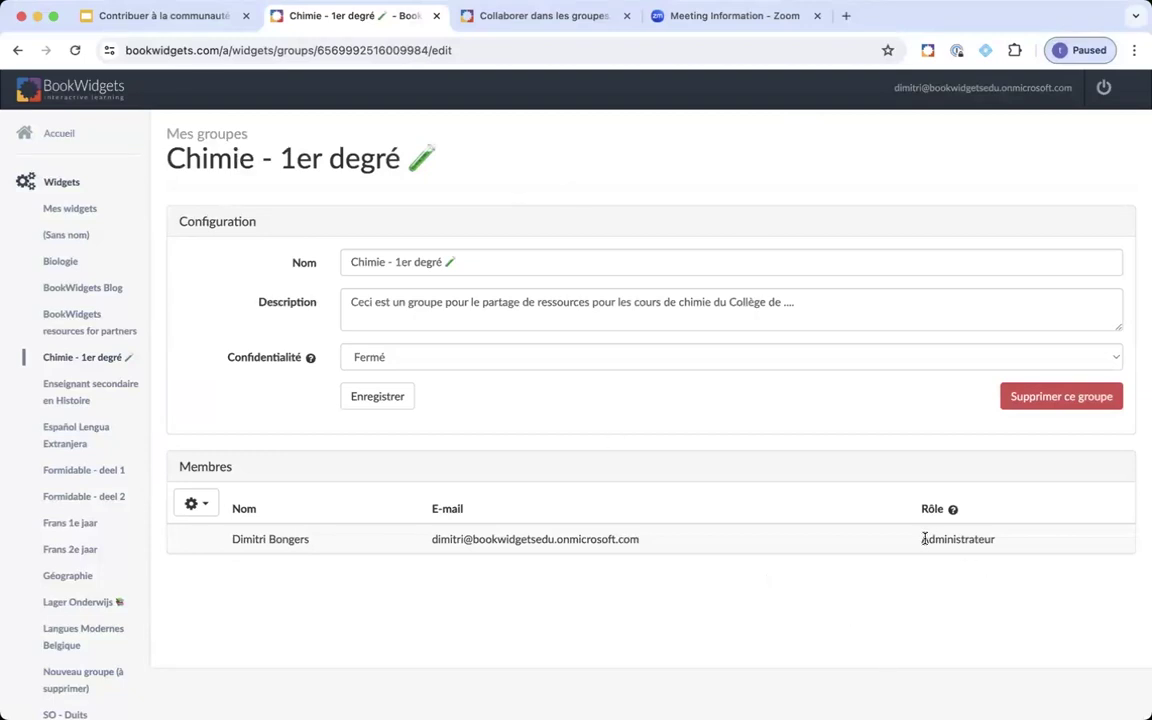
Check the existing member's role in the Membres list, and view the invitation form for new members without sending anything
left_click_drag(921, 539, 998, 543)
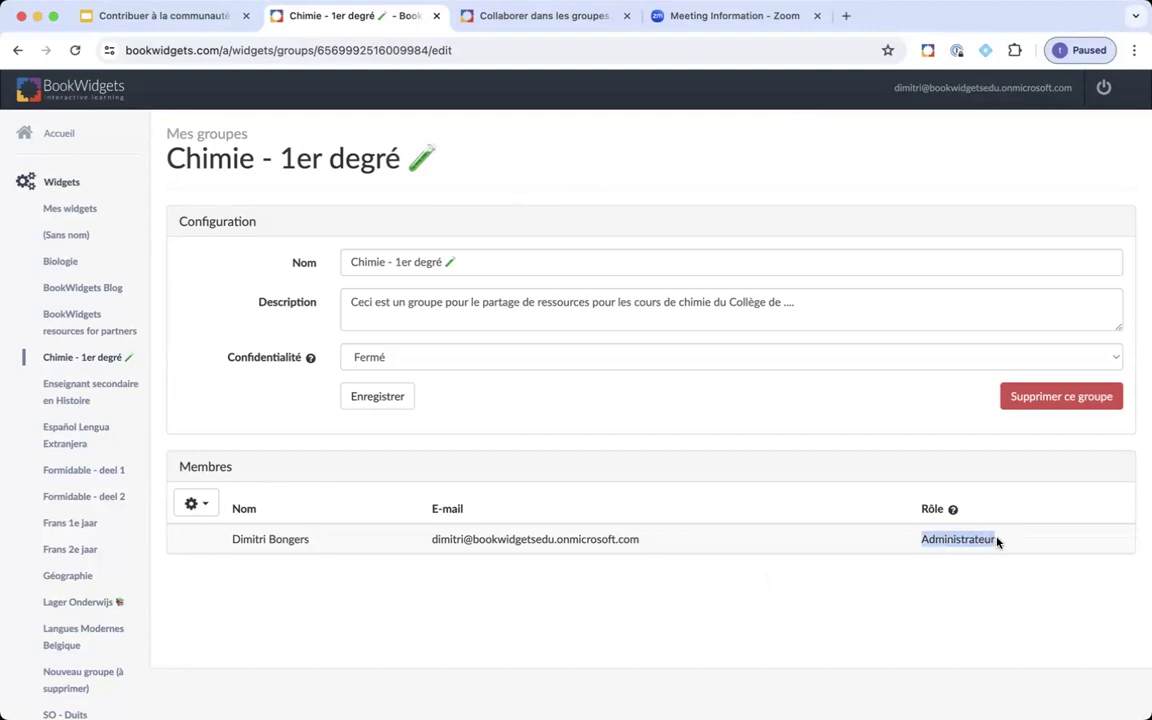
left_click(833, 576)
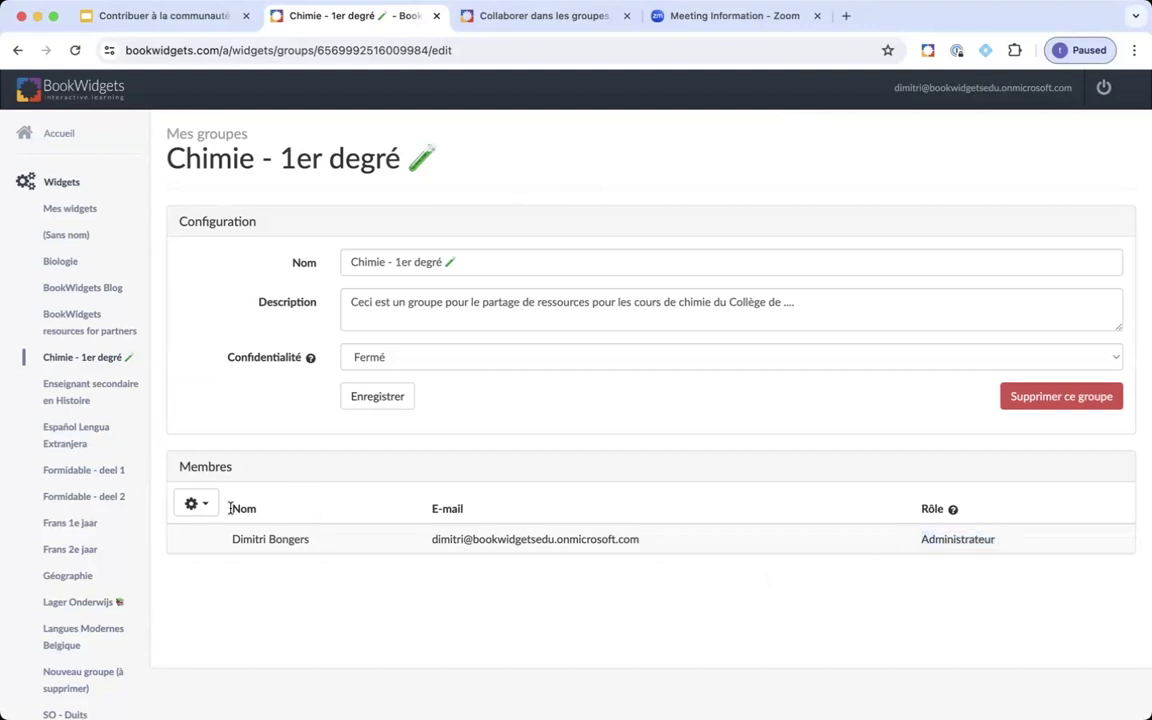
left_click(196, 503)
left_click(232, 533)
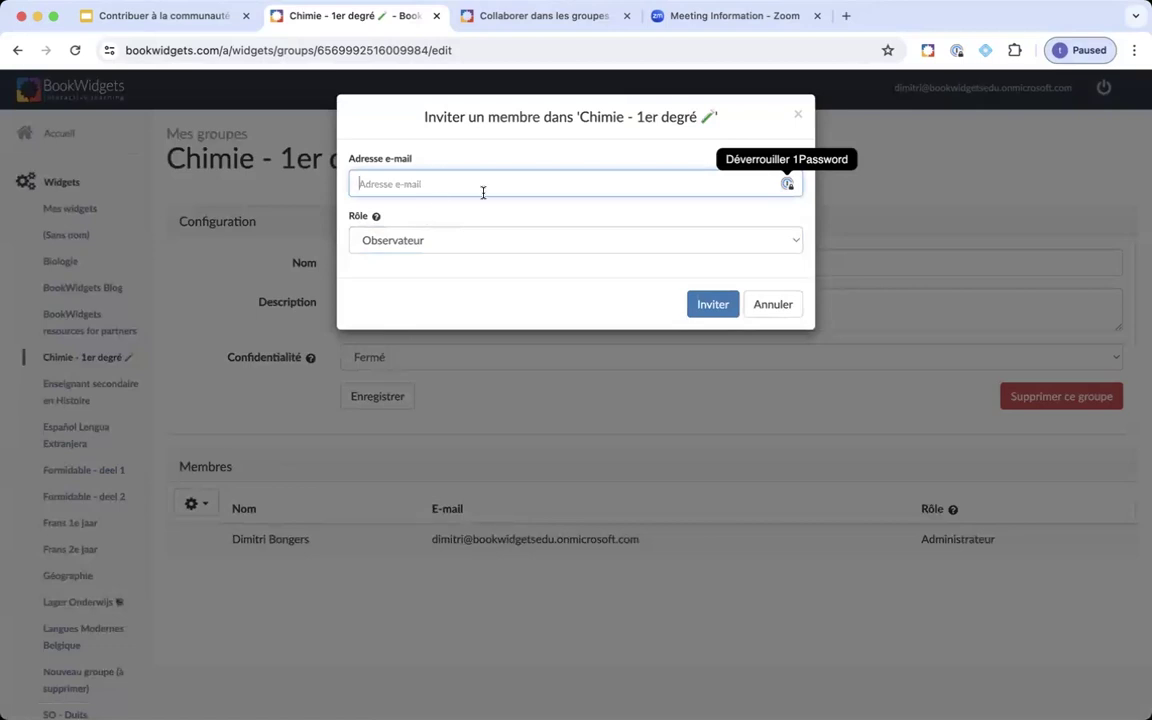
left_click(798, 118)
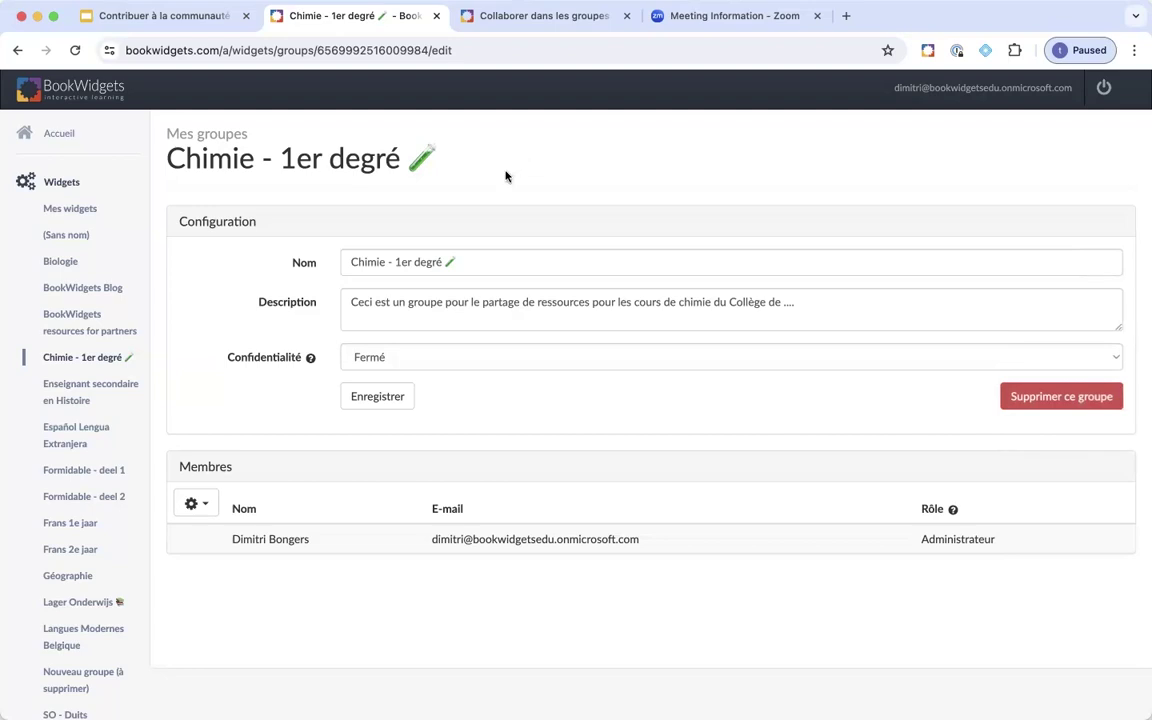
Save the group's configuration and copy the group's sharing link for other teachers
left_click(380, 396)
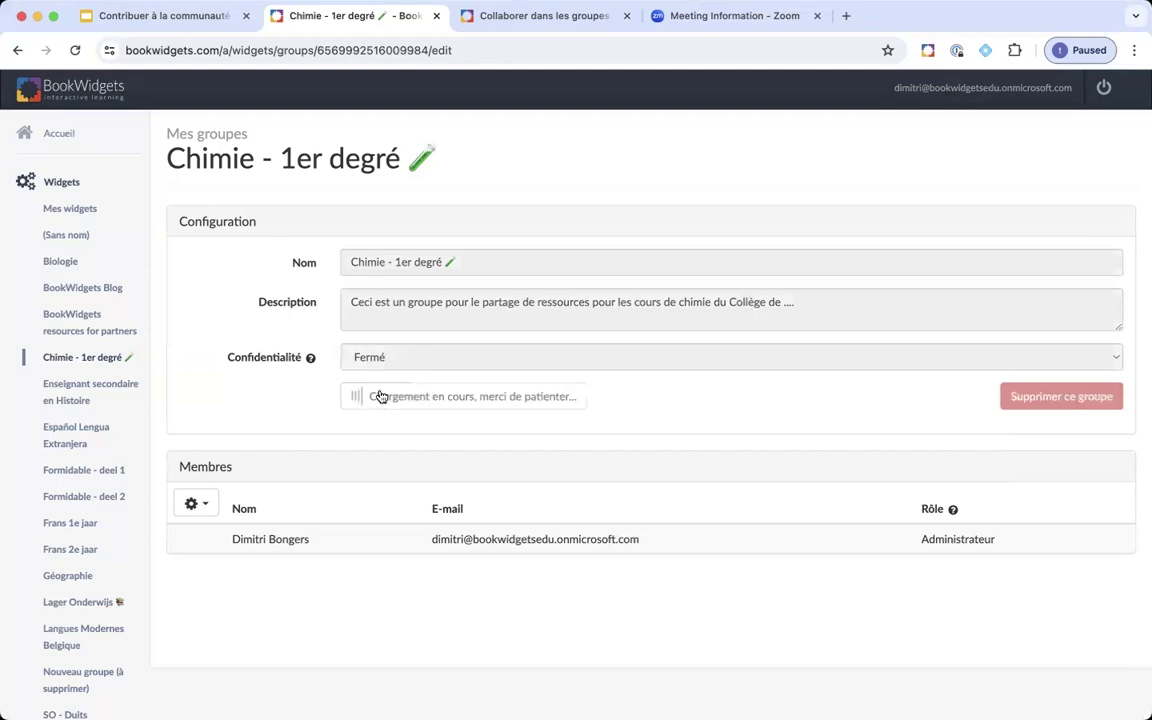
left_click(82, 357)
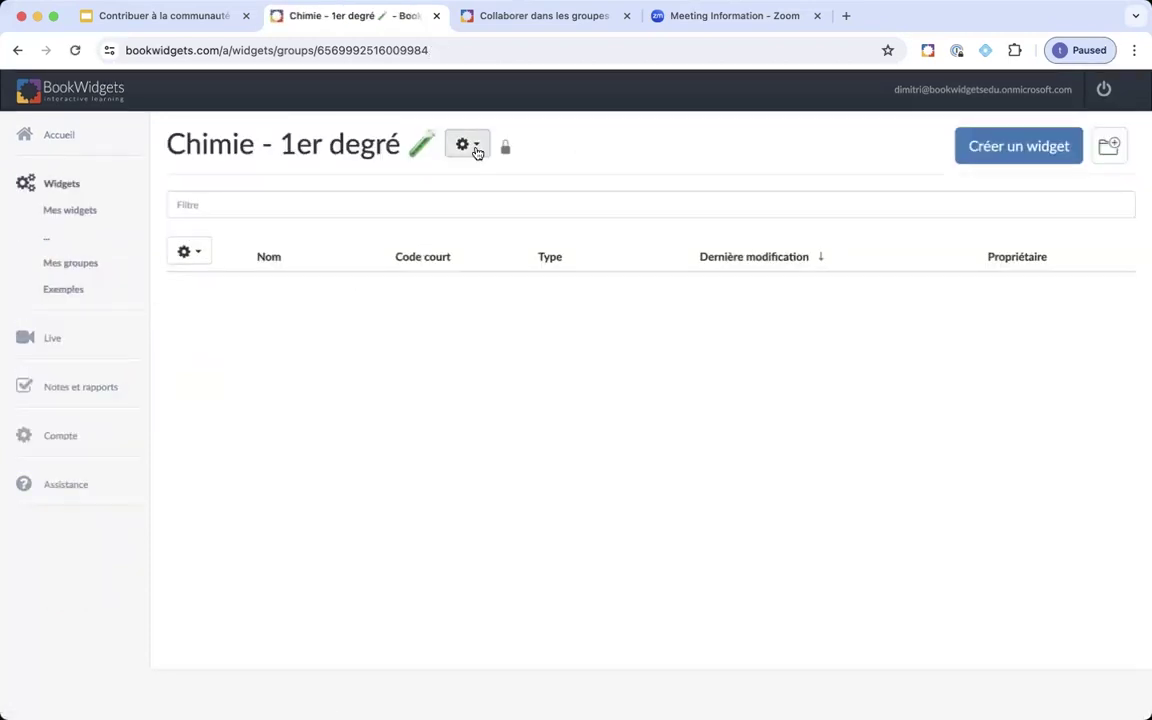
left_click(475, 148)
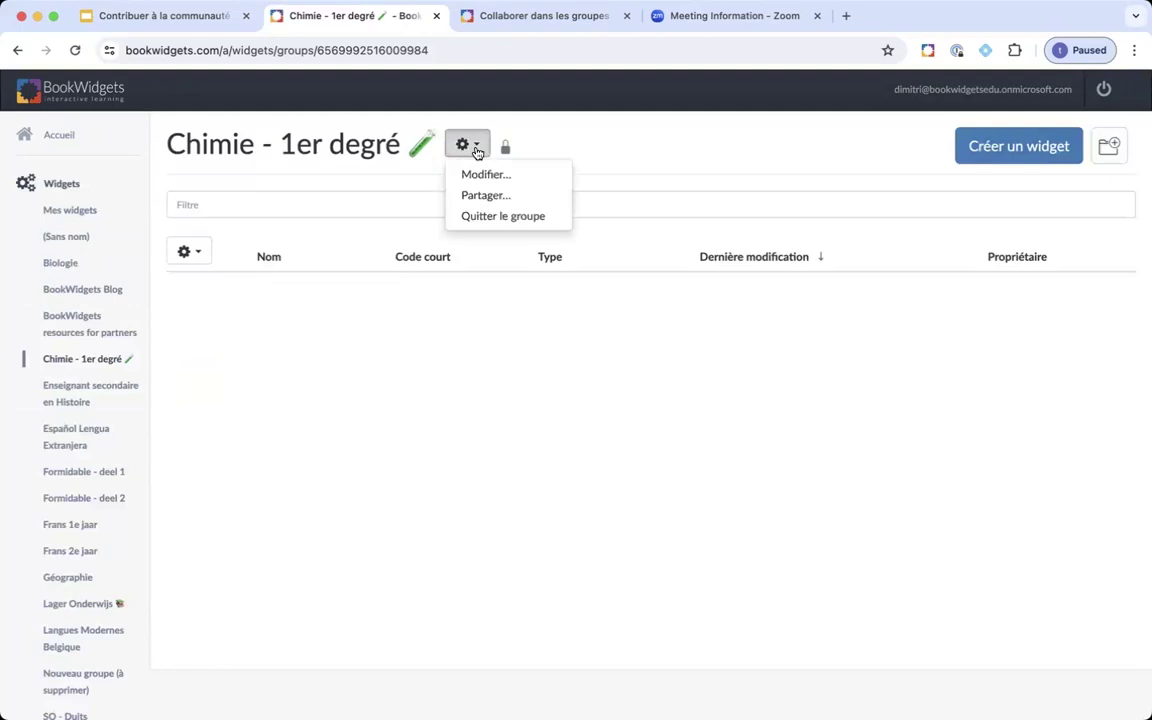
left_click(501, 203)
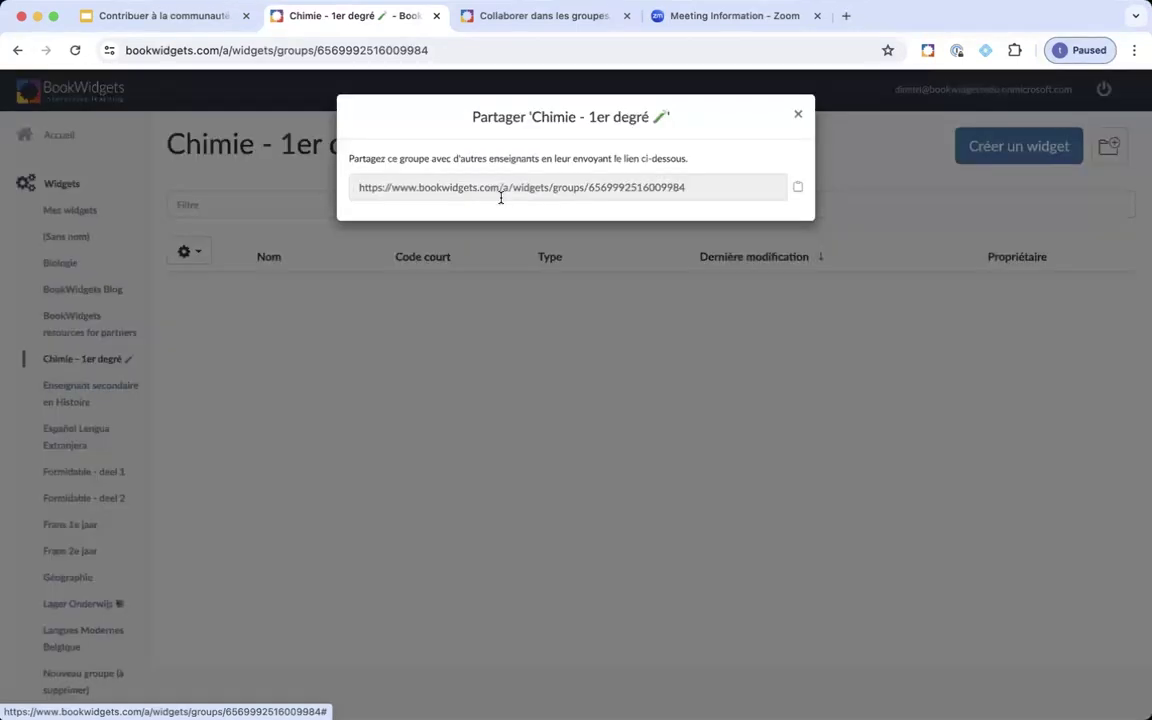
left_click(799, 191)
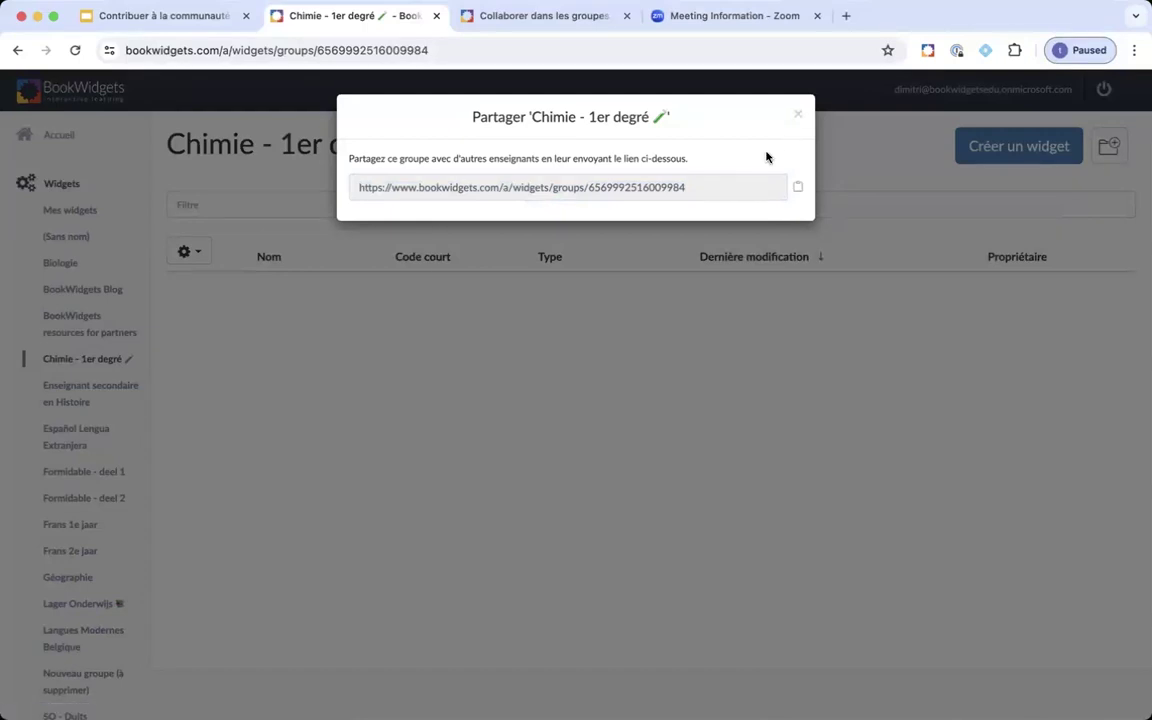
left_click(797, 118)
Copy the Chimie - 1er degré group page's web address from the browser
left_click(468, 56)
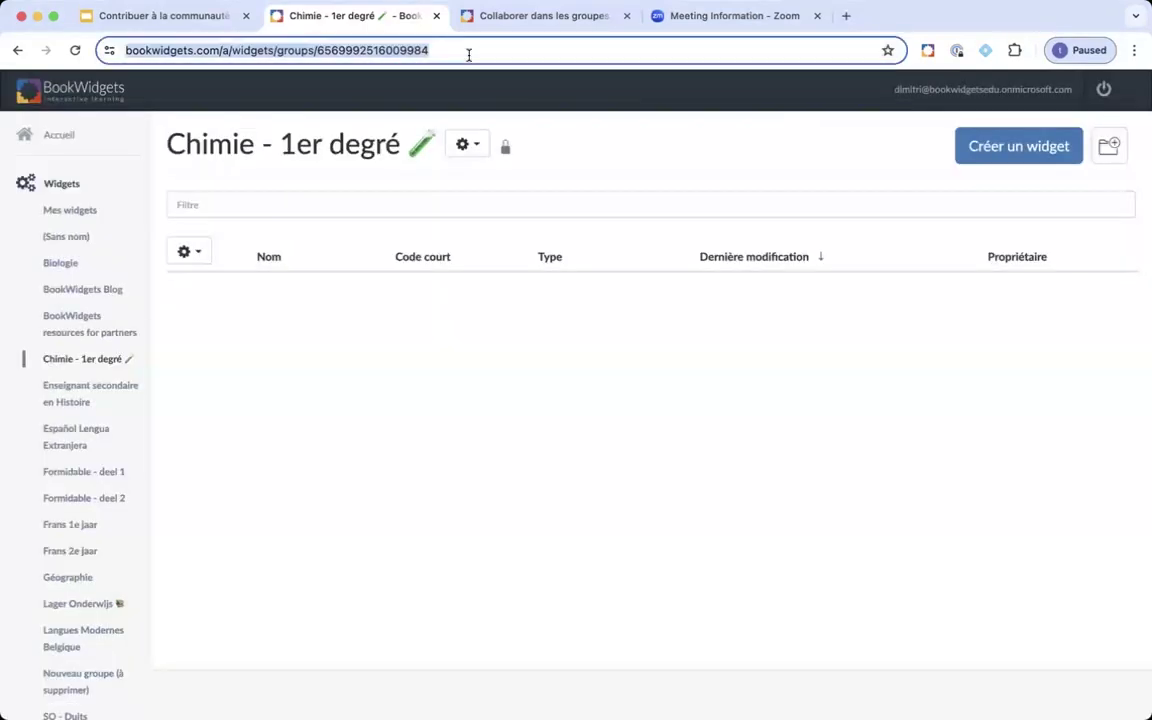
right_click(328, 47)
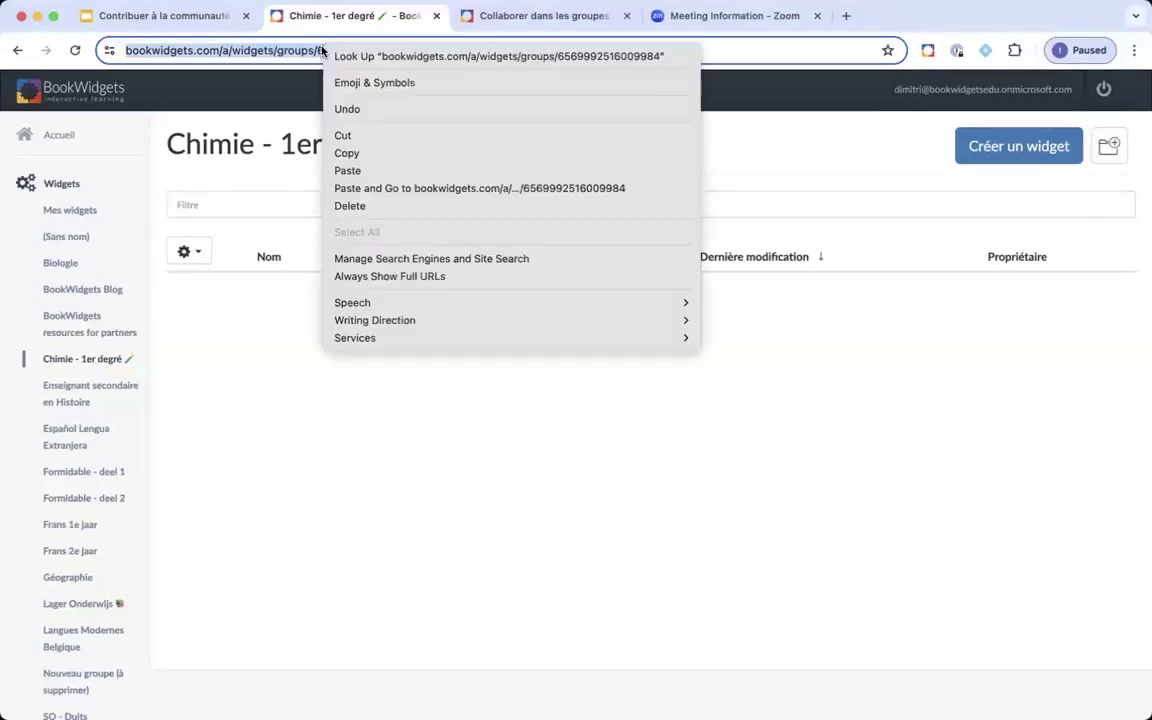
left_click(378, 153)
left_click(466, 370)
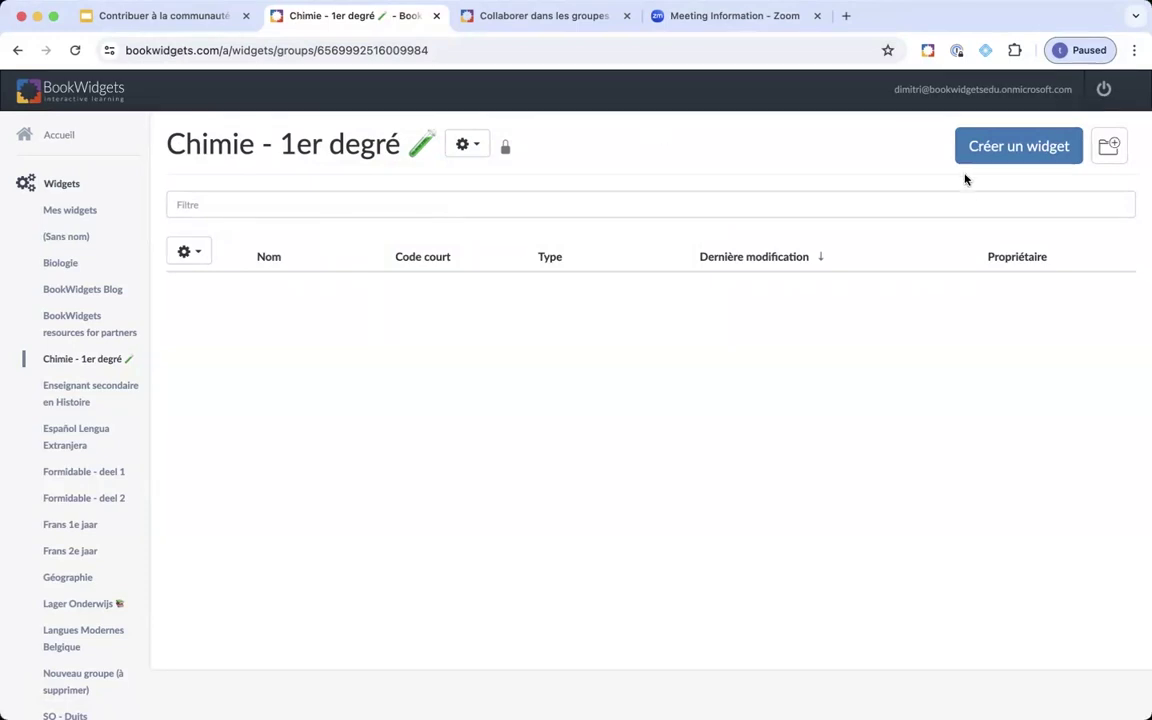
Open the Mes groupes overview and go to its Découvrir des groupes section
left_click(69, 359)
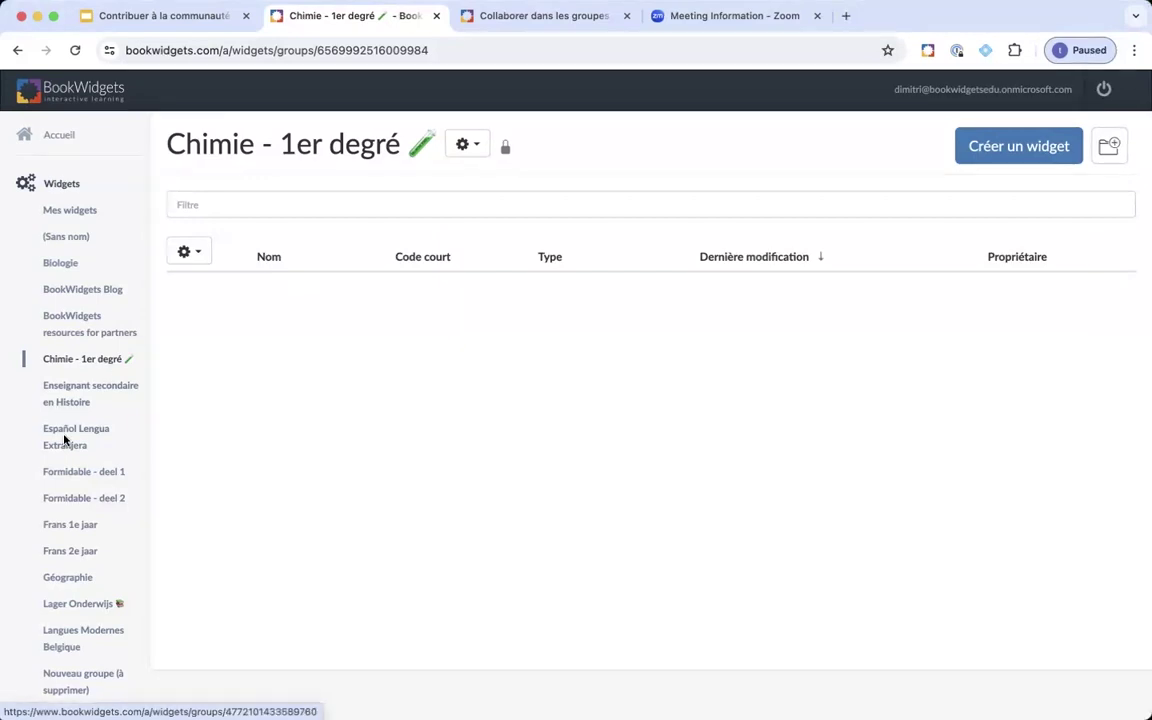
scroll(85, 462, "down", 10)
left_click(72, 477)
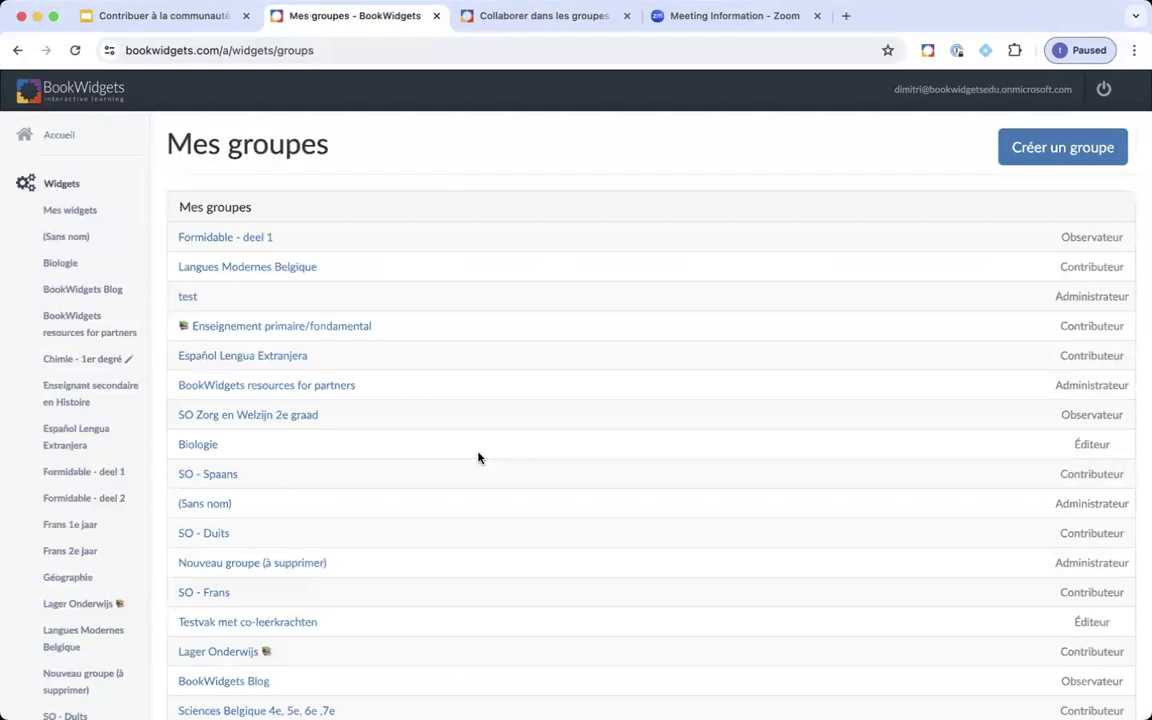
scroll(478, 457, "down", 5)
scroll(478, 457, "down", 2)
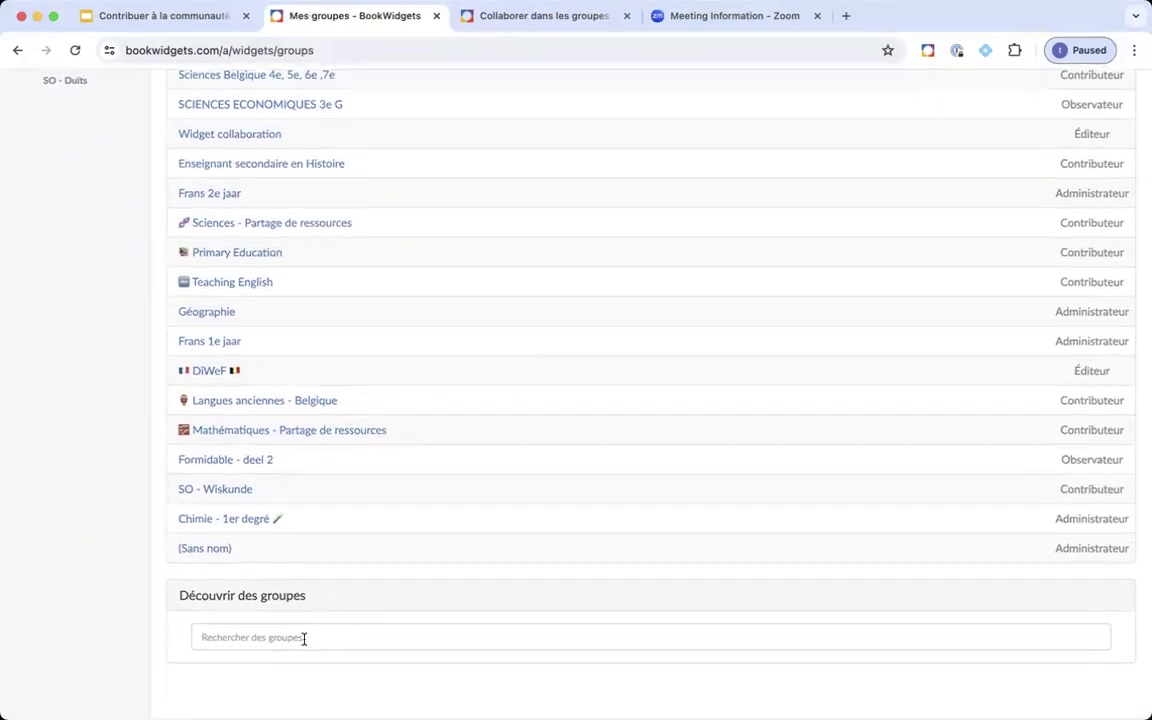
Search the groups for "Chimie", view the Chimie - 1er degré group, and return to the group search
left_click(333, 638)
type("Chimie")
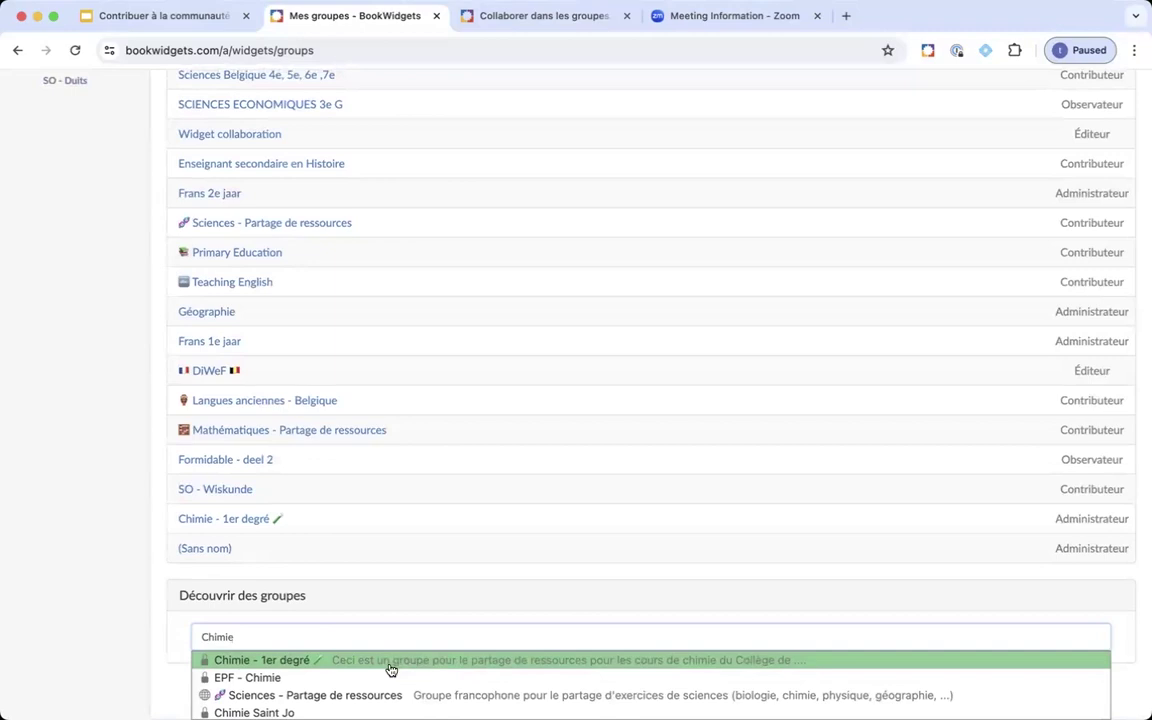
left_click(724, 665)
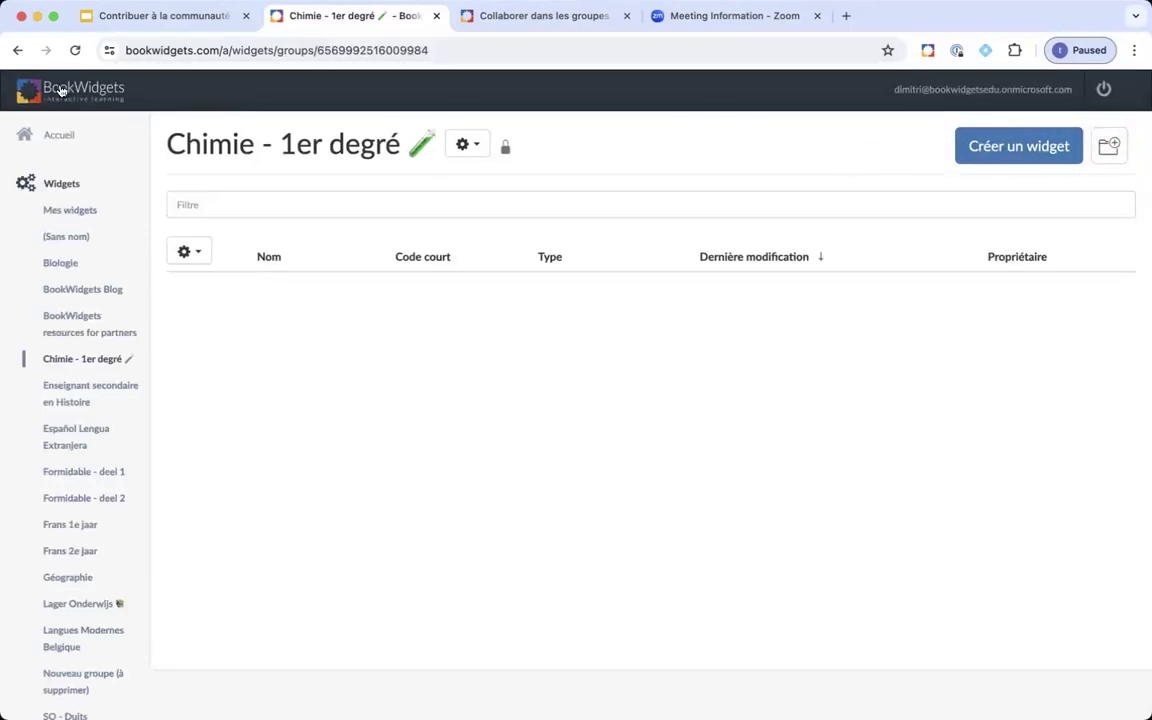
left_click(15, 50)
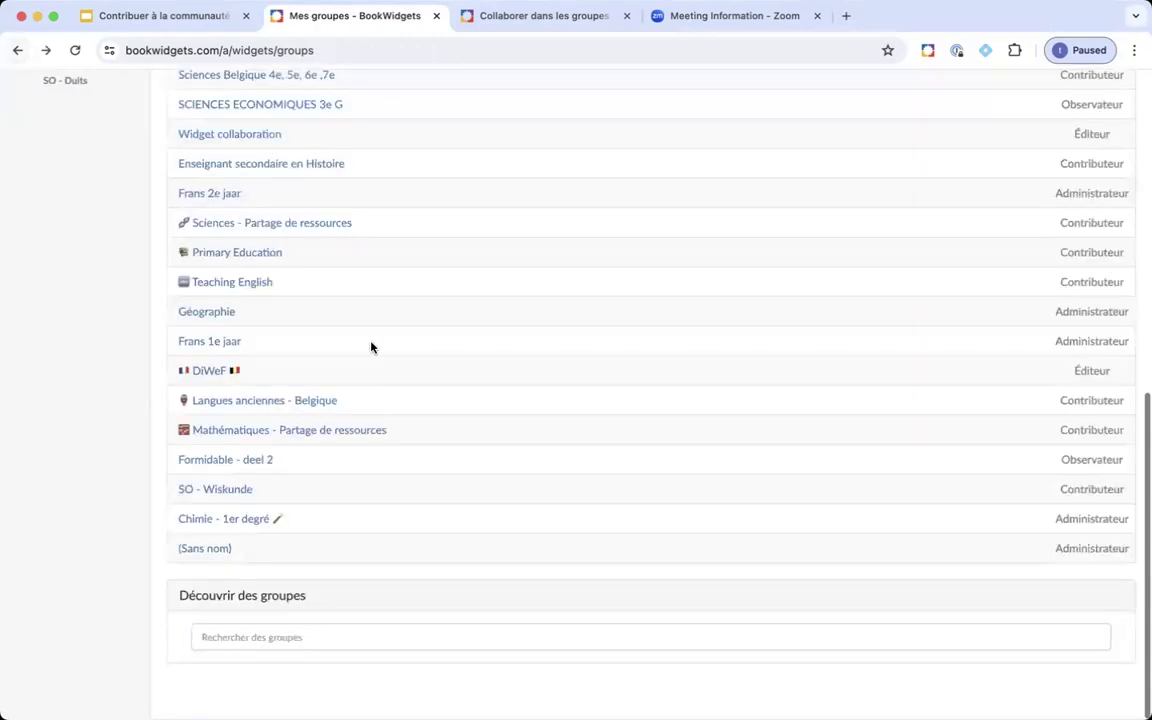
left_click(297, 636)
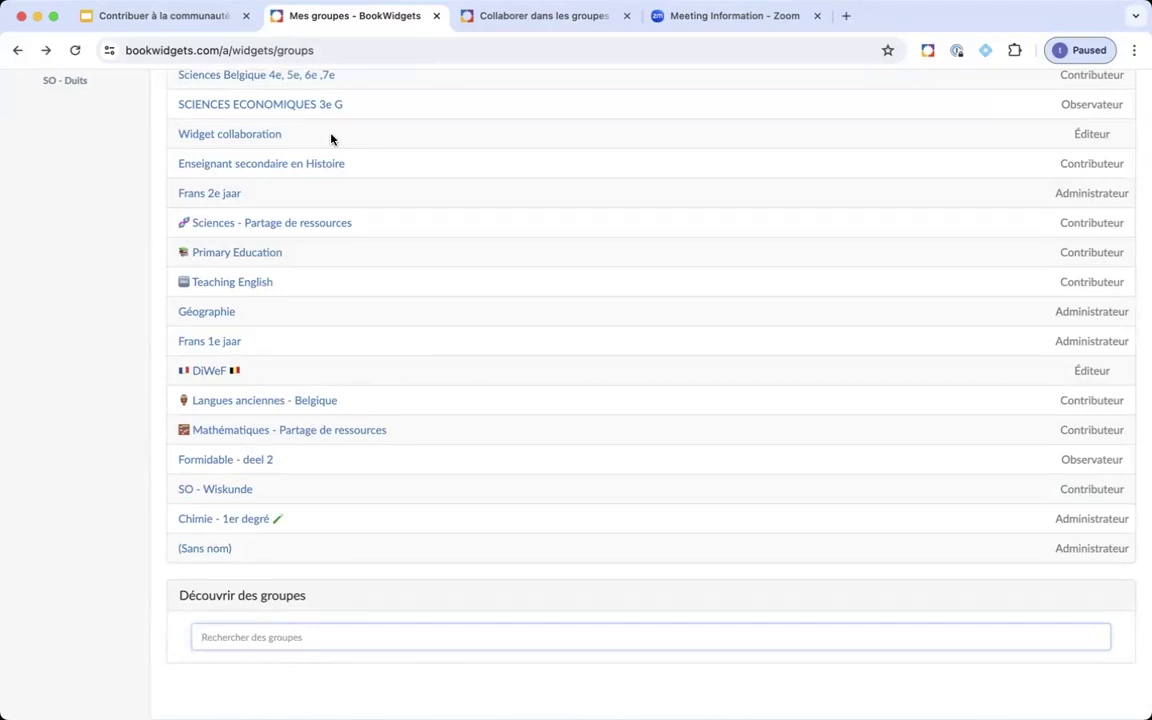
Switch to the Google Slides presentation and advance the full-screen slideshow to the "Découvrir des groupes" slide
left_click(175, 22)
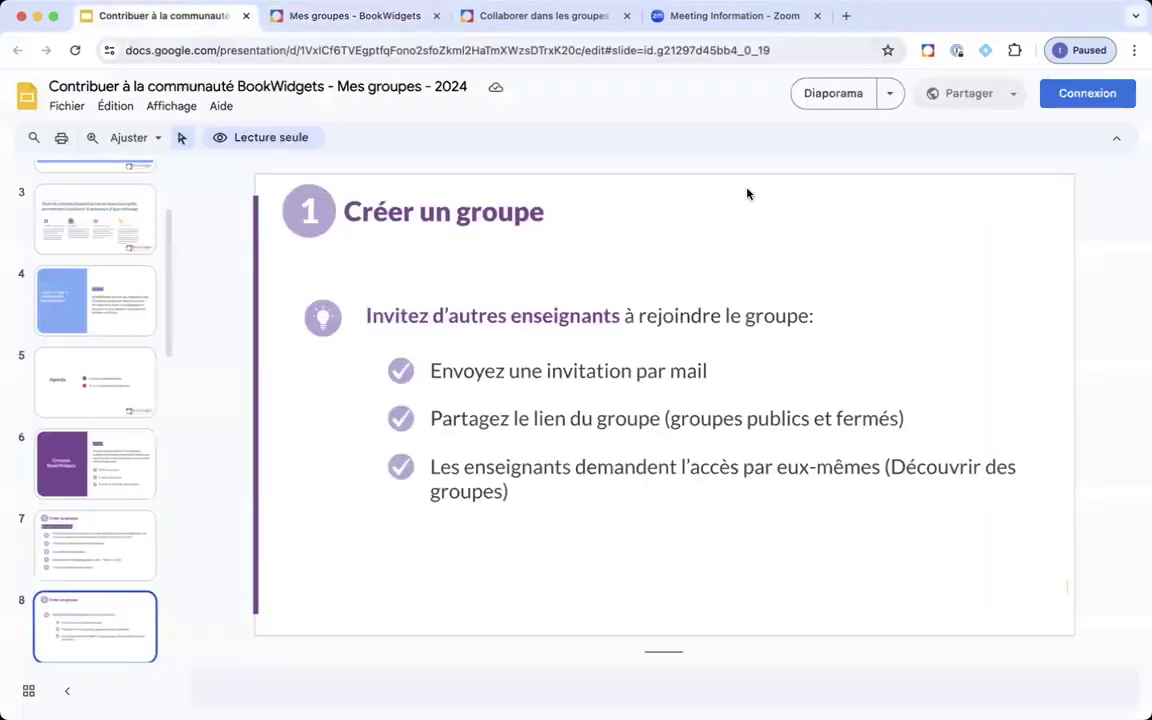
left_click(834, 96)
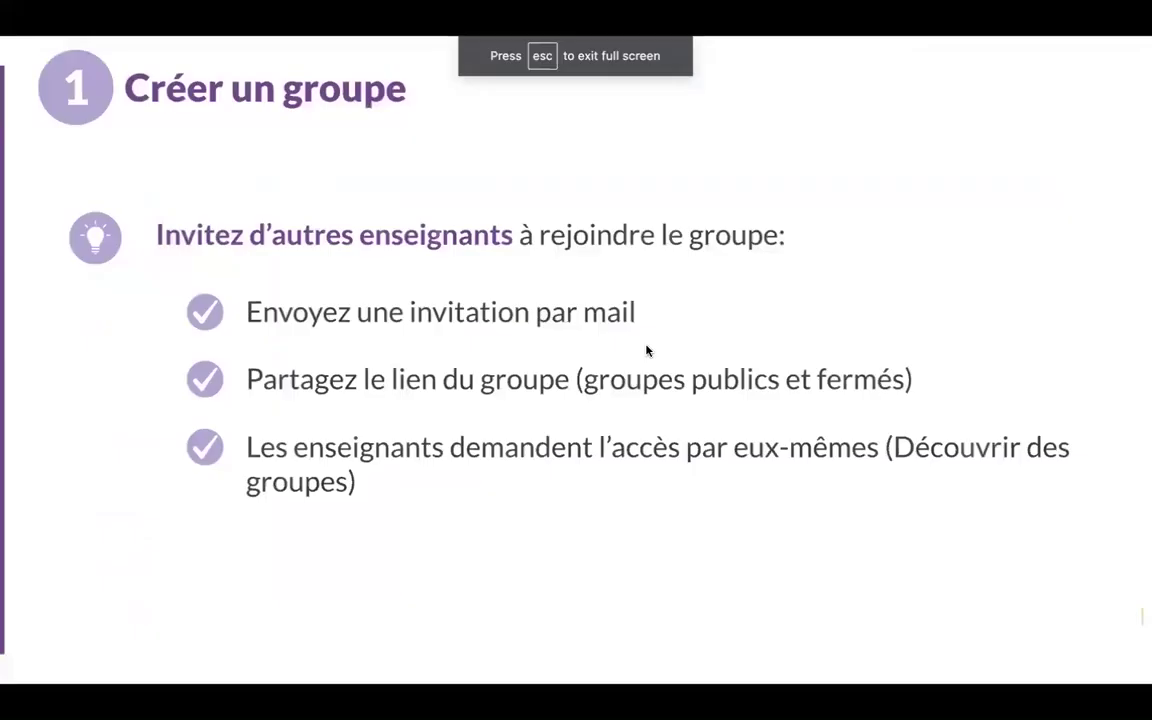
key("Right")
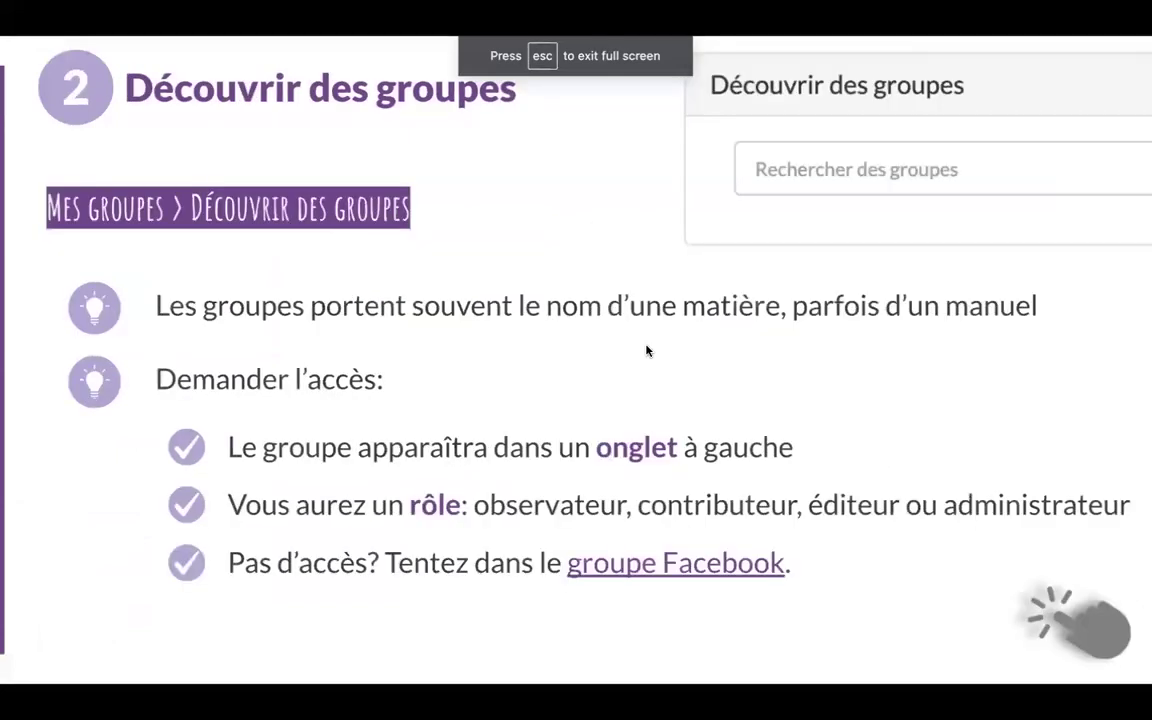
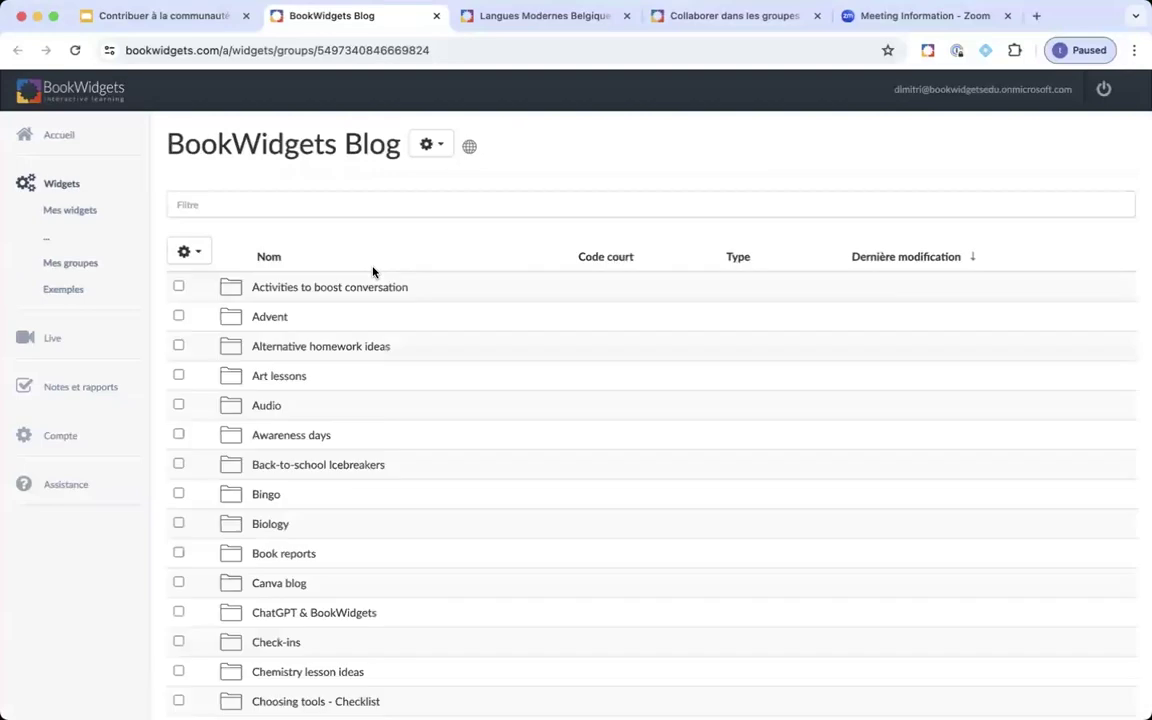
Open bookwidgets.com/blog in a new browser tab and look over the latest Teacher Blog articles
left_click(1036, 16)
type("bookwidgets.com")
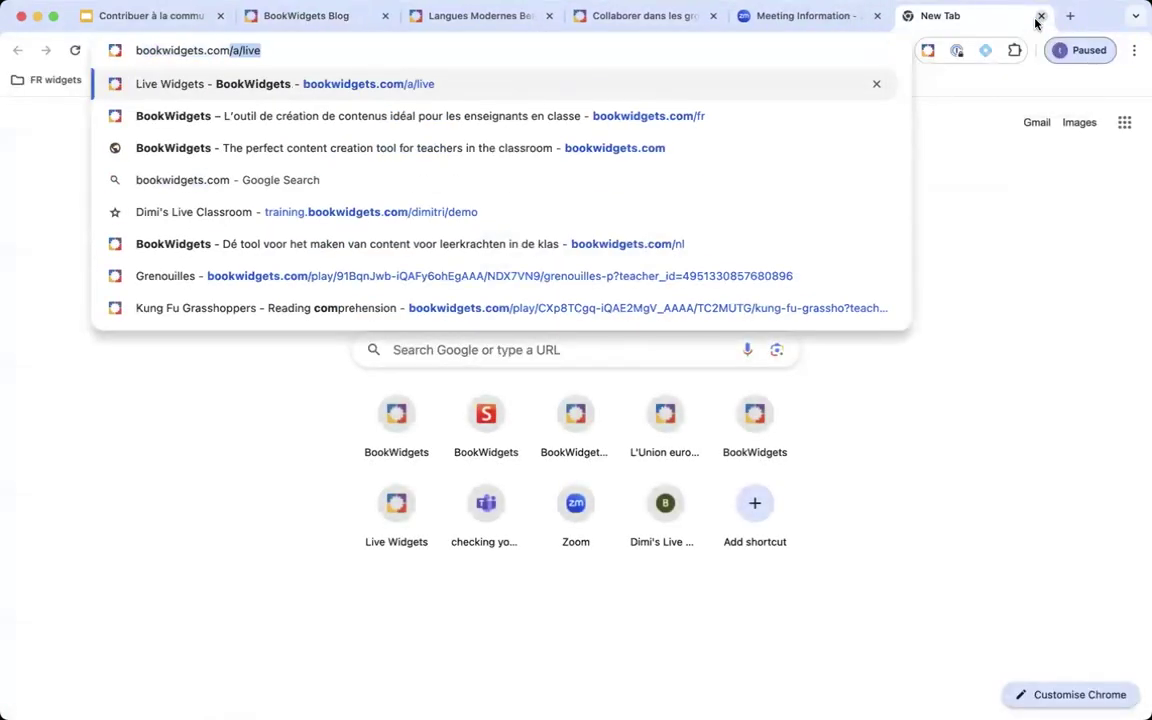
type("/blog")
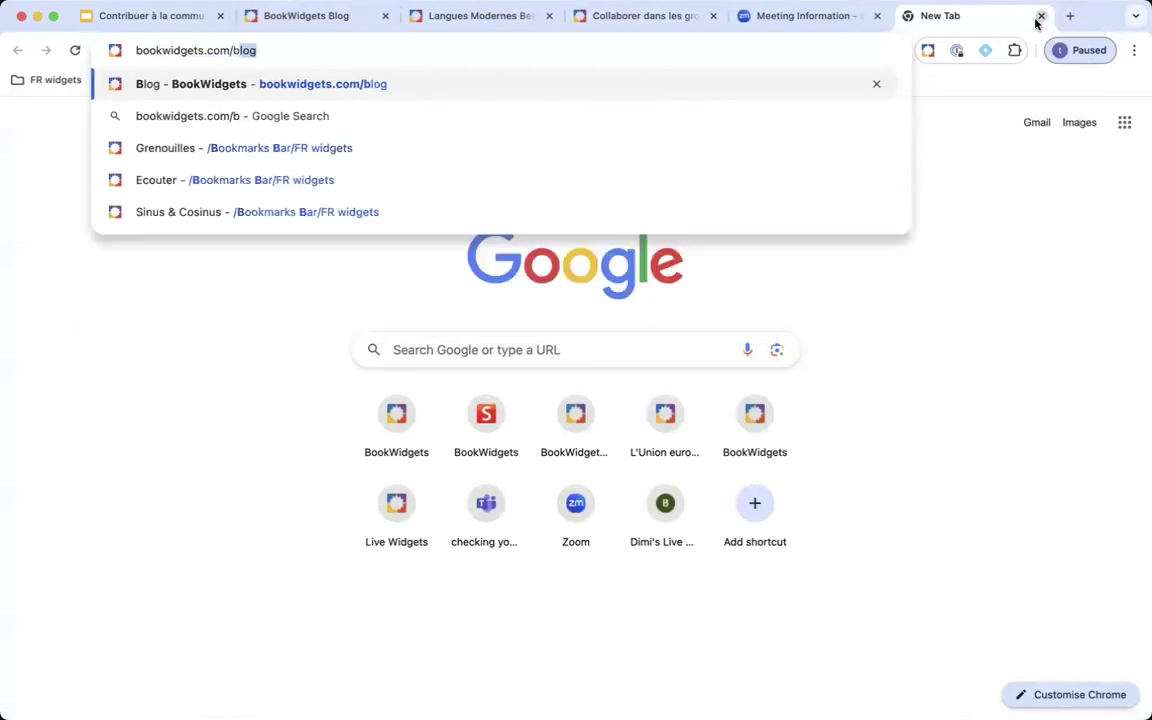
key("Return")
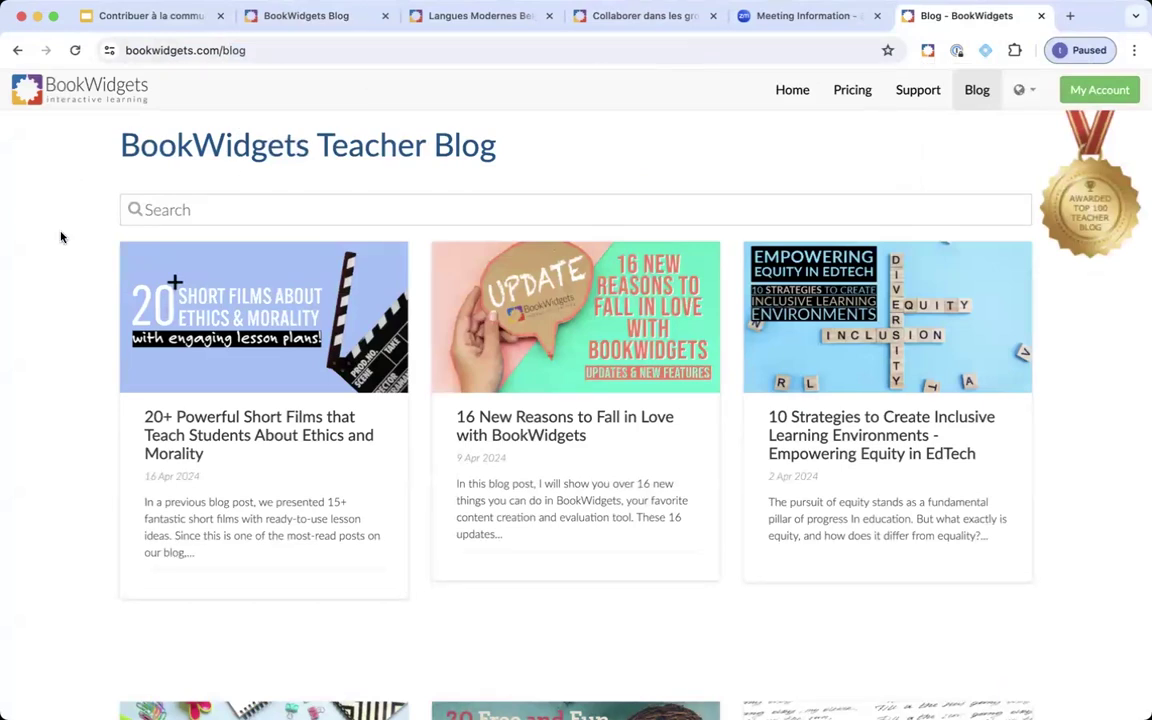
scroll(60, 237, "down", 1)
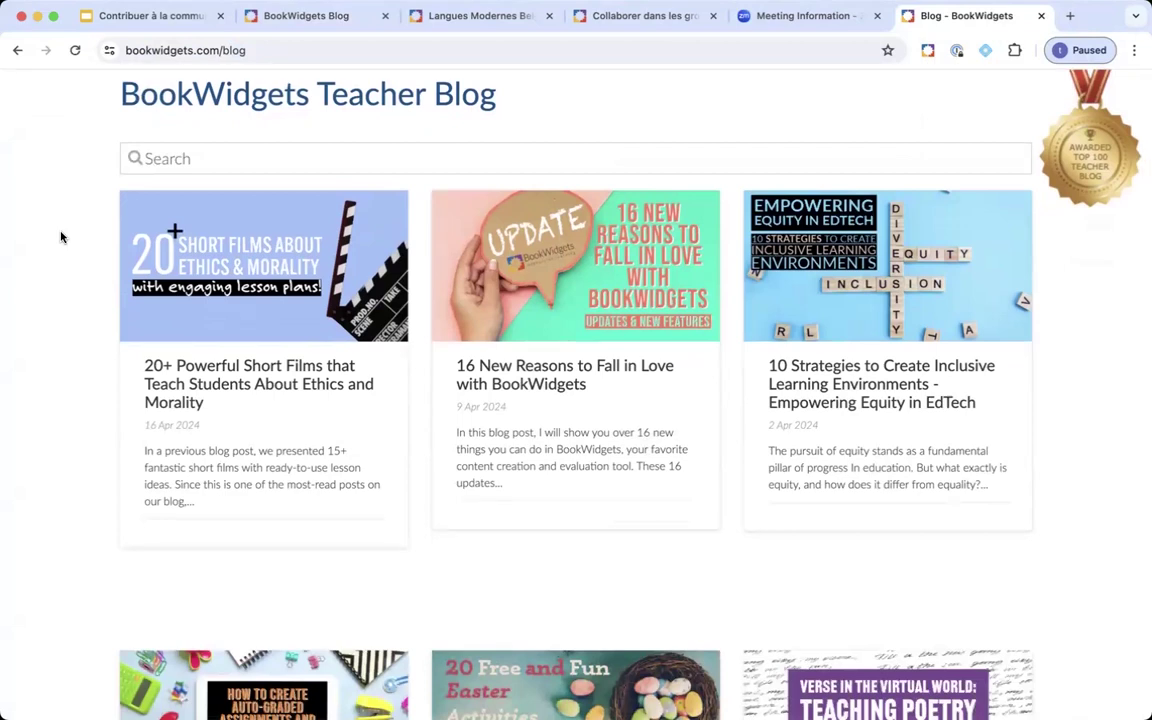
scroll(62, 237, "down", 1)
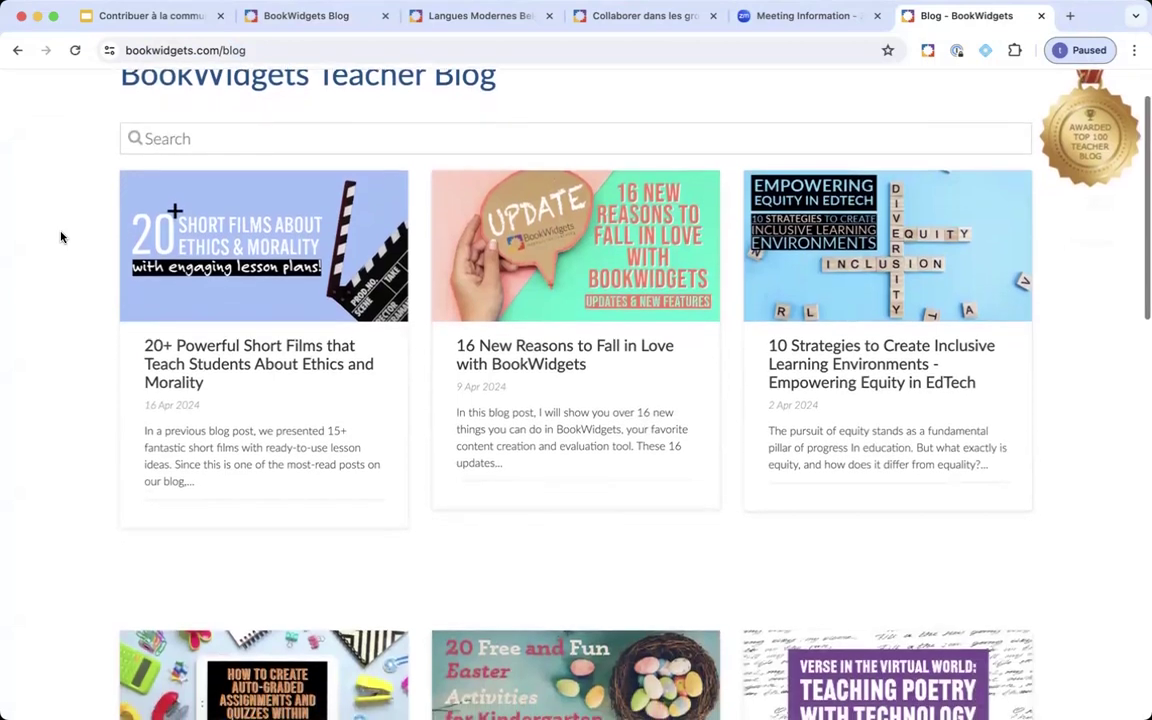
Open the blog article on 20+ powerful short films and read as far as the lesson idea for The Present
left_click(213, 350)
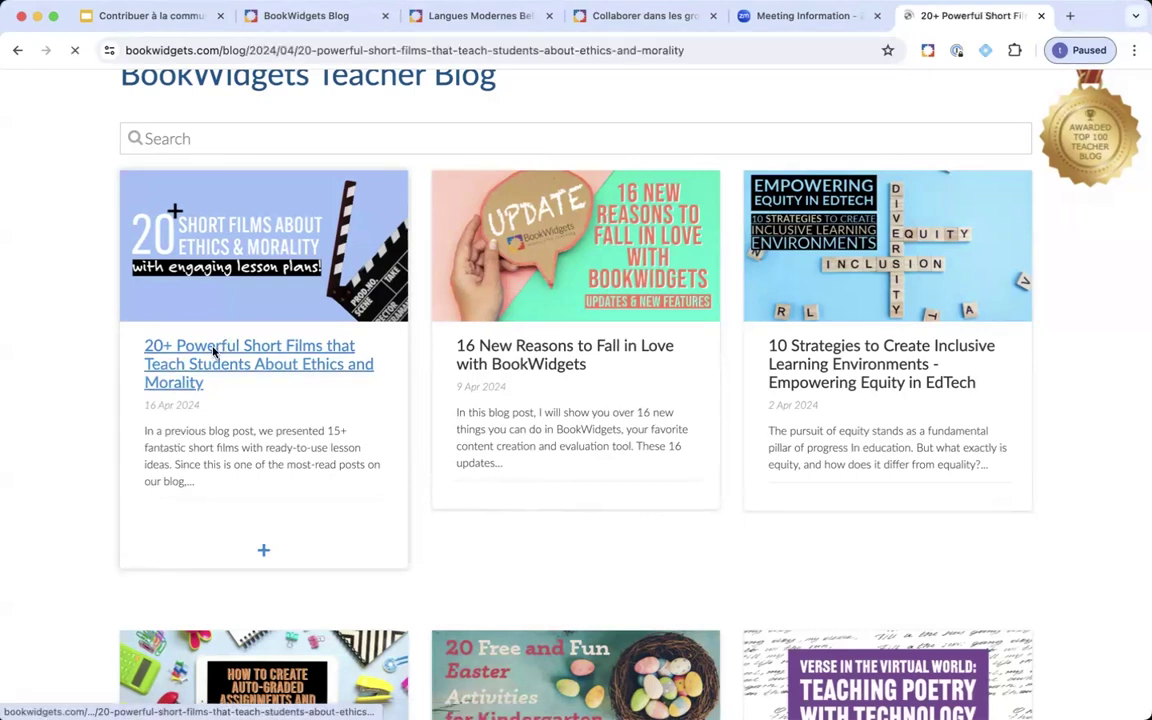
scroll(363, 370, "down", 15)
scroll(363, 368, "down", 15)
scroll(366, 372, "down", 10)
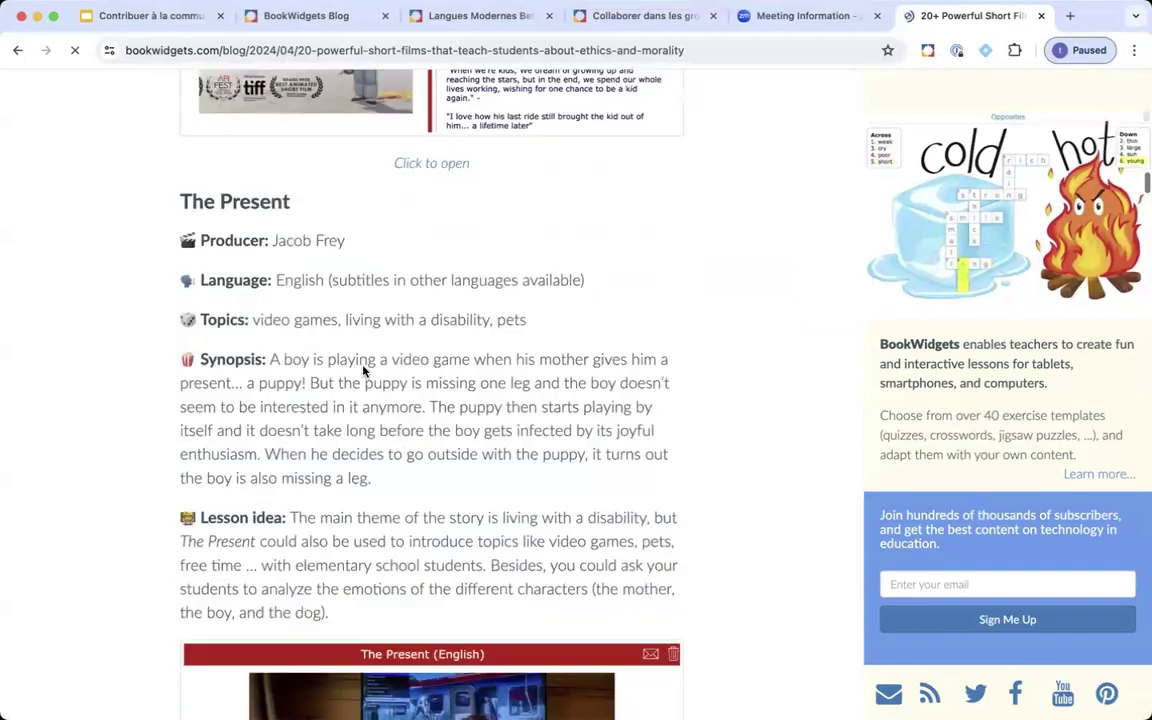
scroll(363, 370, "down", 7)
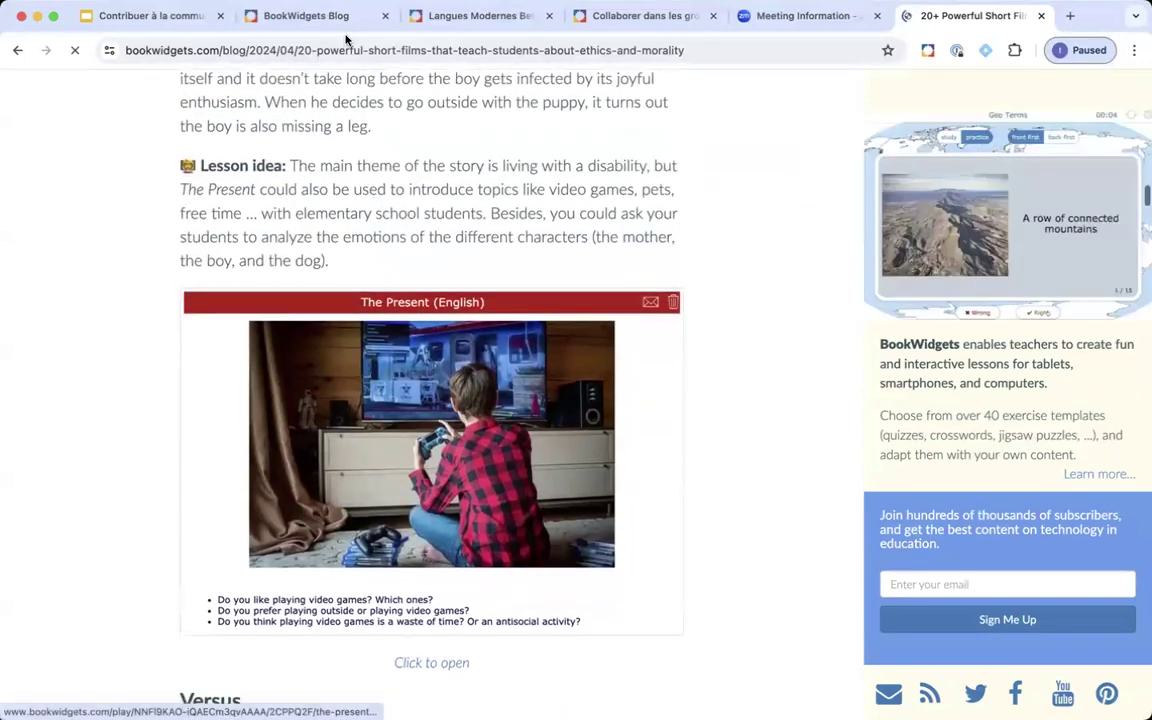
Return to the BookWidgets Blog group, find "short" on the page, and open the Français subfolder of Short films
left_click(334, 24)
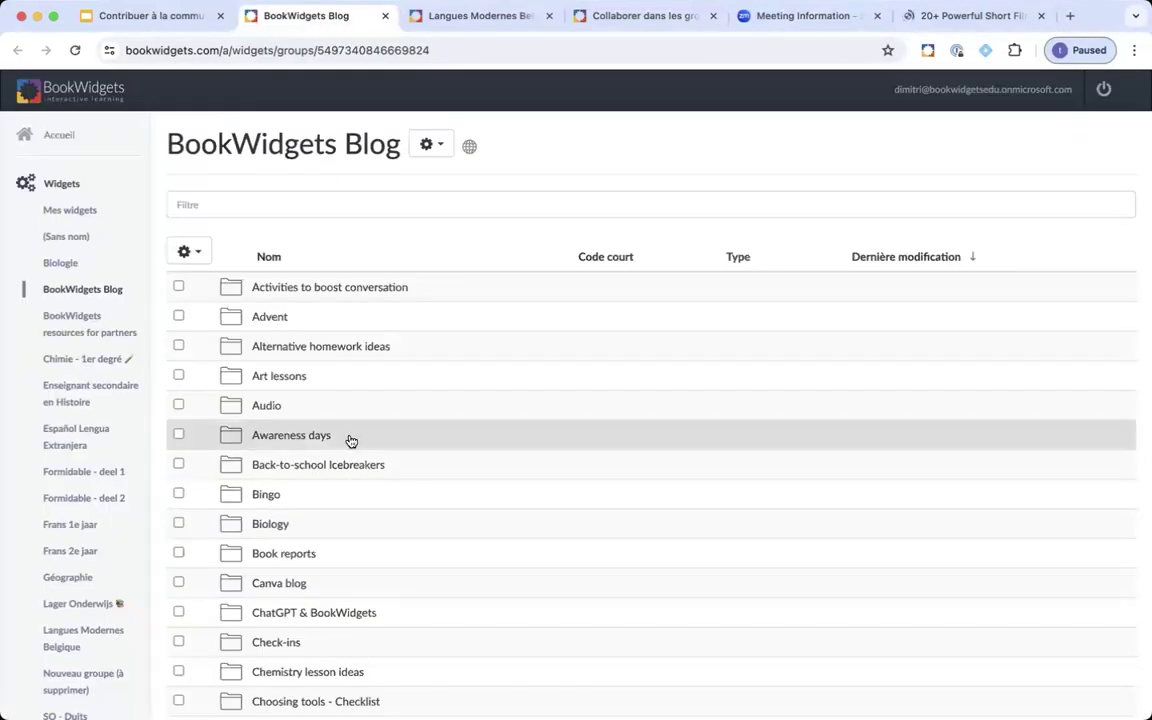
scroll(386, 401, "down", 7)
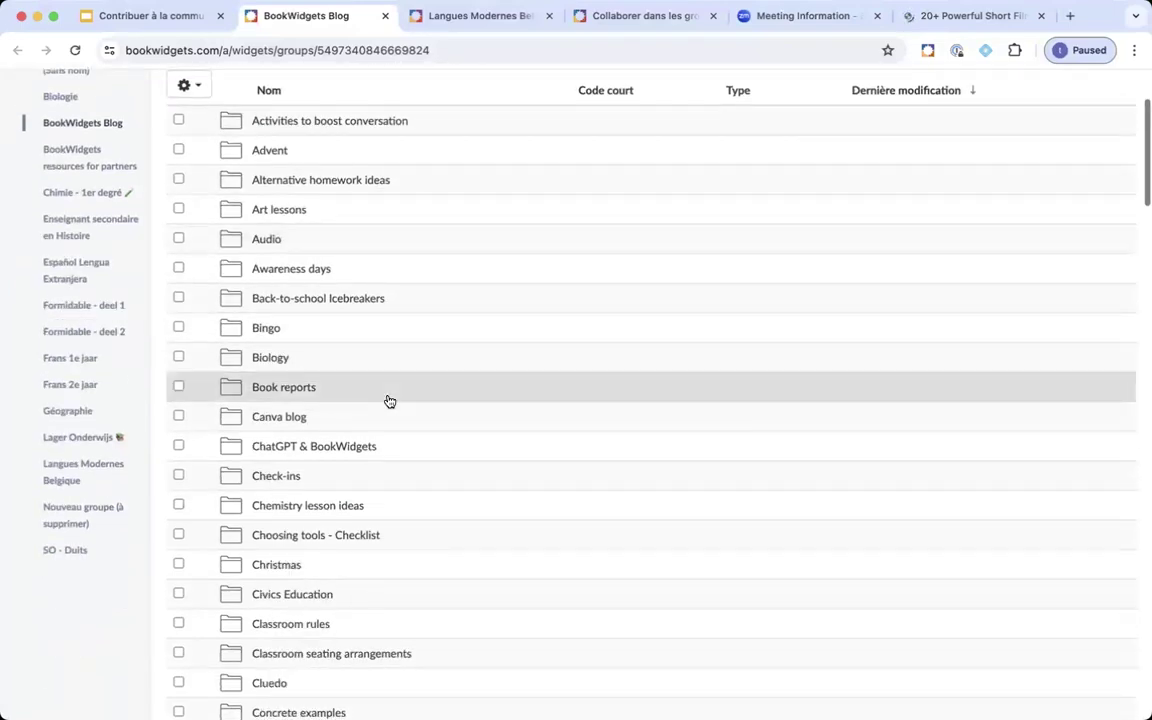
scroll(390, 401, "down", 3)
key("super+f")
type("short")
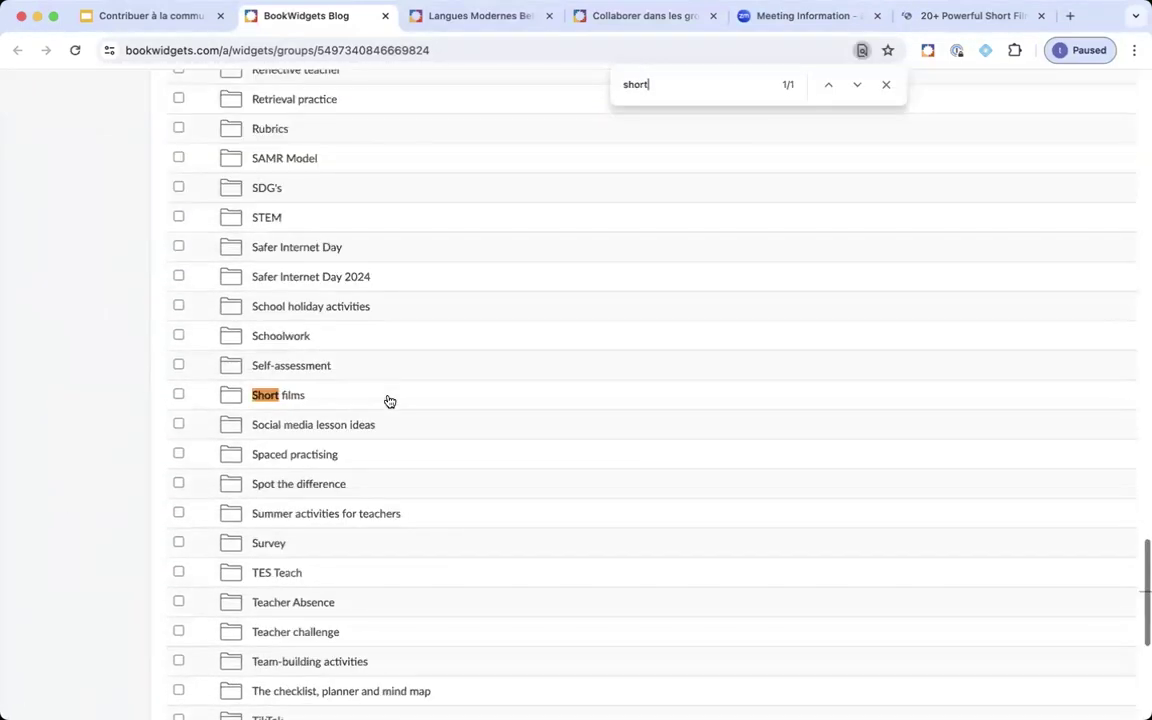
left_click(290, 396)
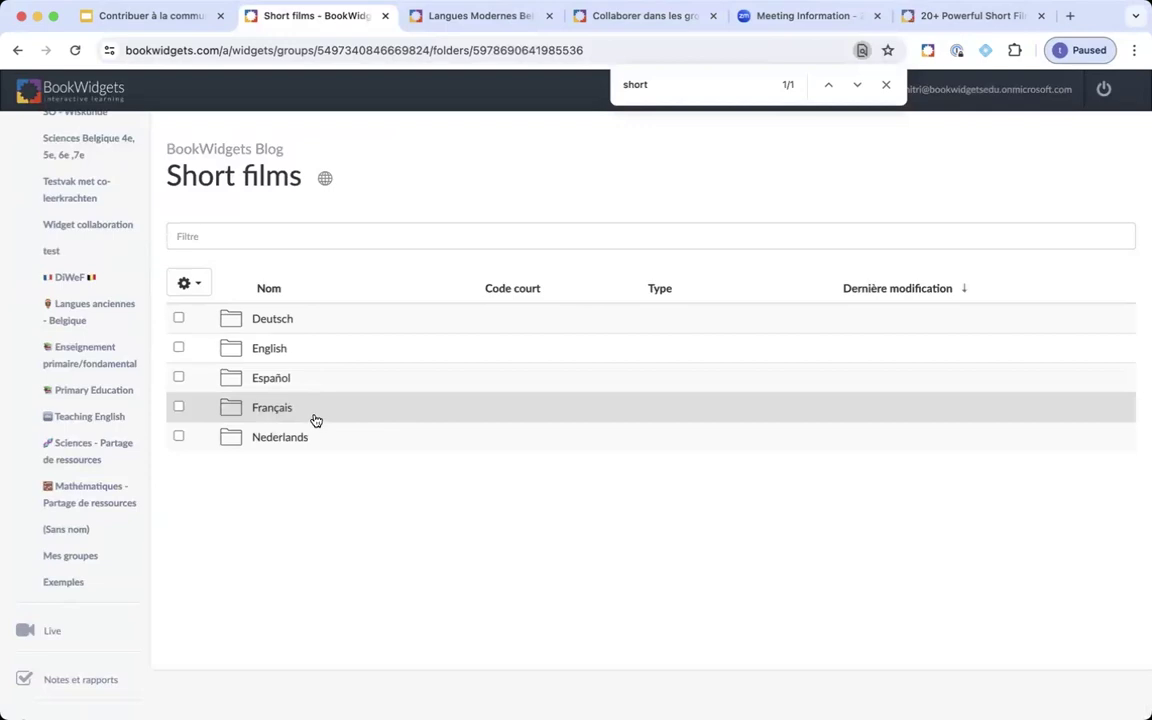
left_click(316, 418)
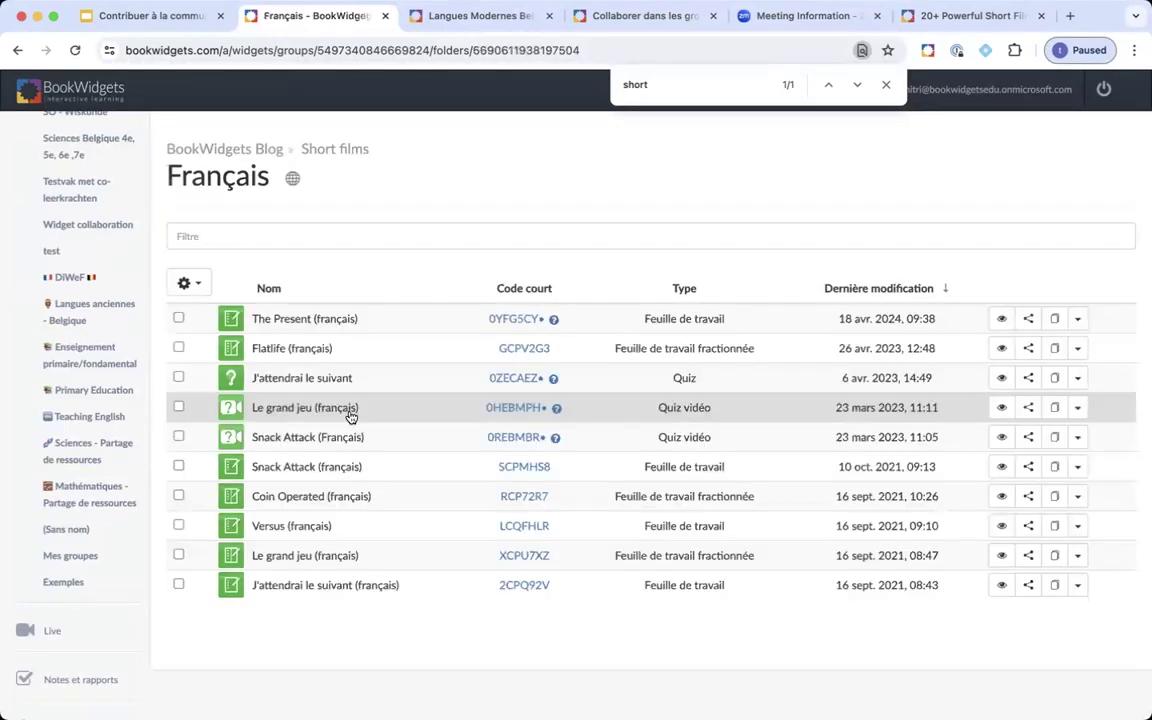
Look through the widgets in the English subfolder of Short films and return to the Short films folder
left_click(17, 51)
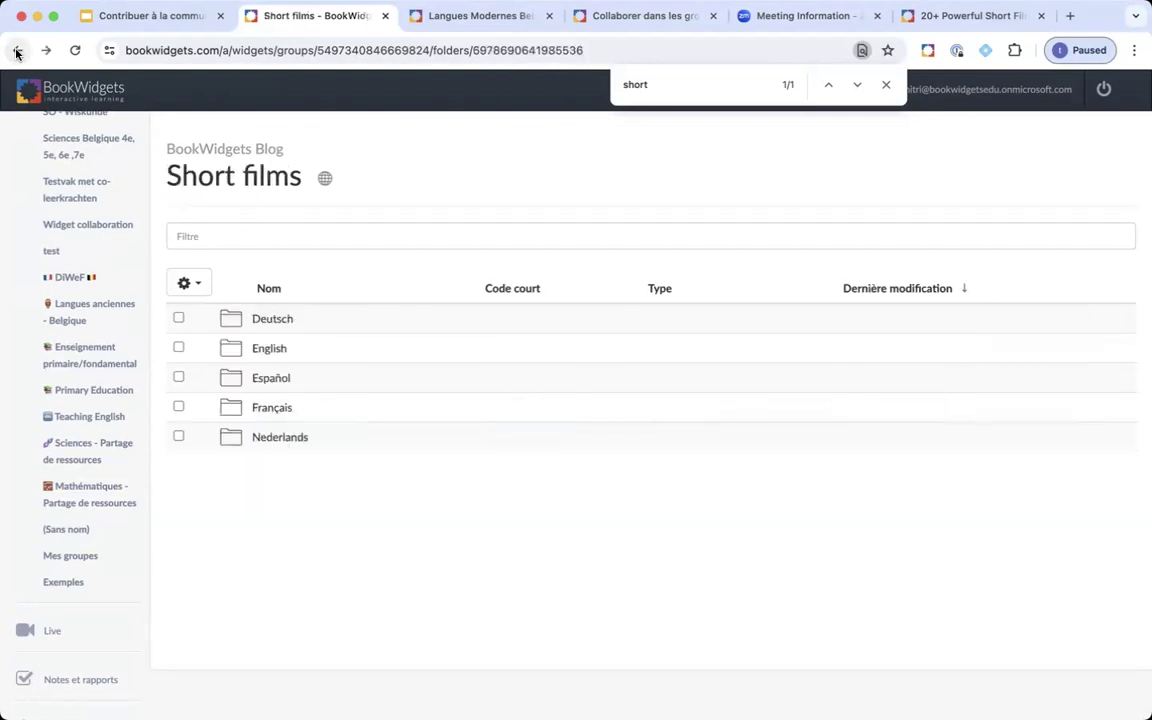
left_click(330, 361)
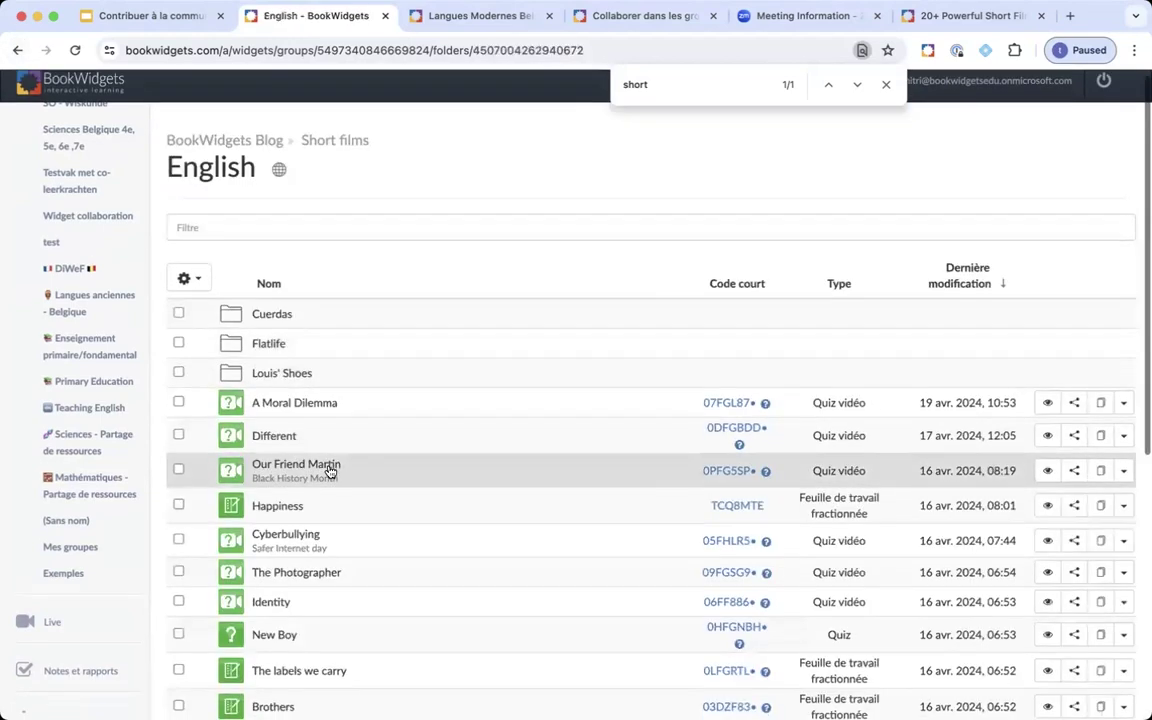
scroll(330, 471, "down", 3)
scroll(330, 471, "down", 5)
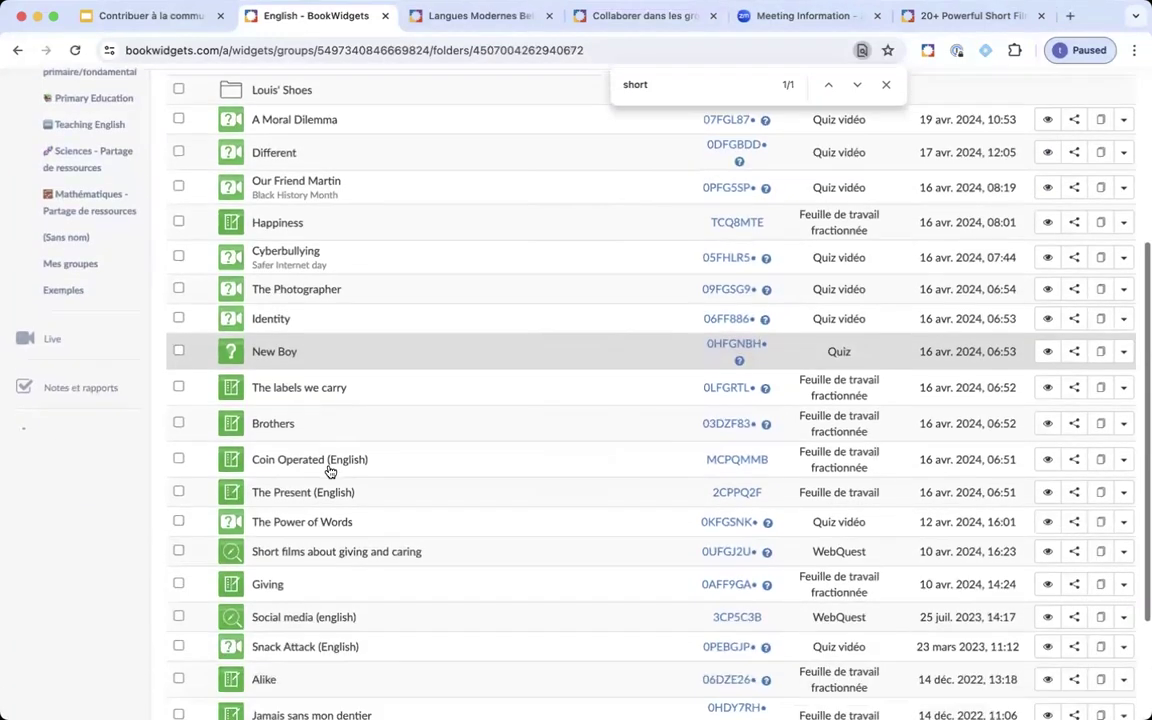
scroll(330, 471, "up", 8)
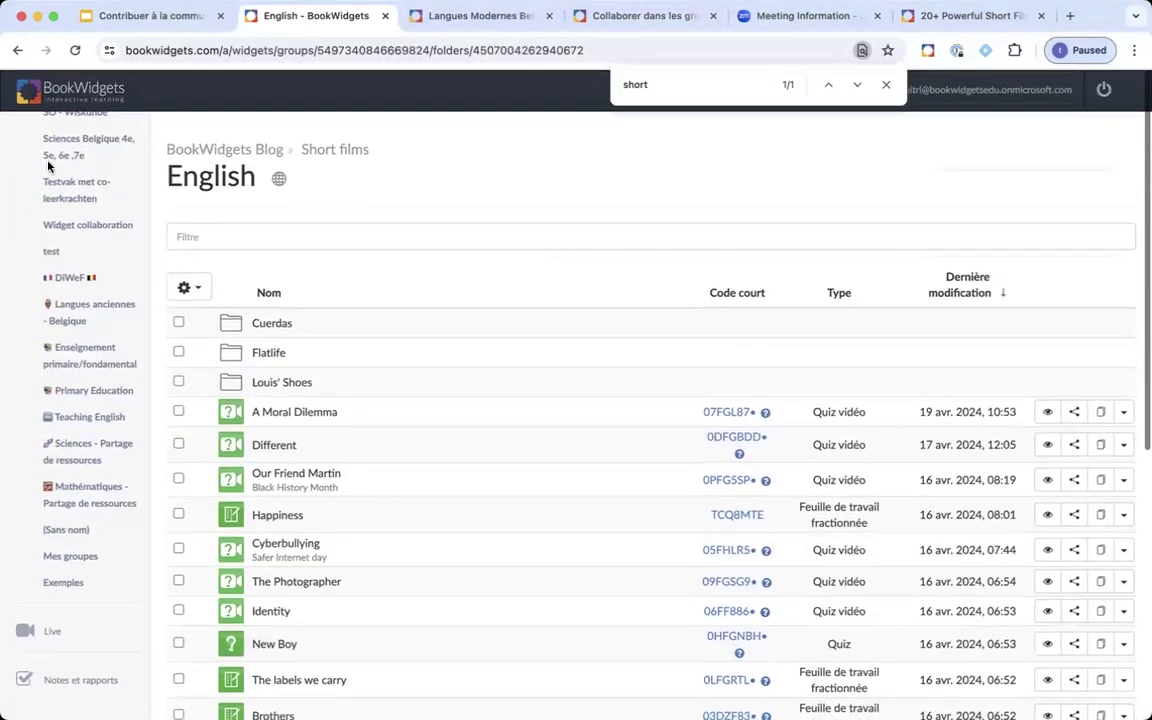
left_click(18, 52)
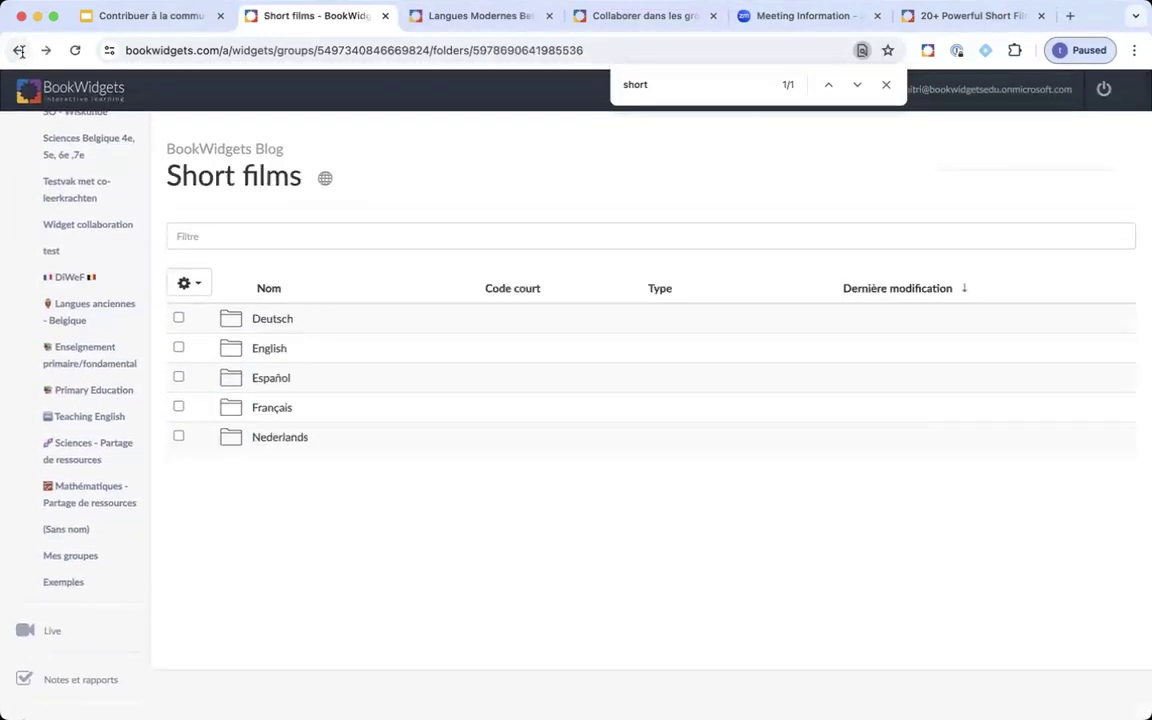
Go back to the main level of the BookWidgets Blog group and browse its topic folders
left_click(241, 152)
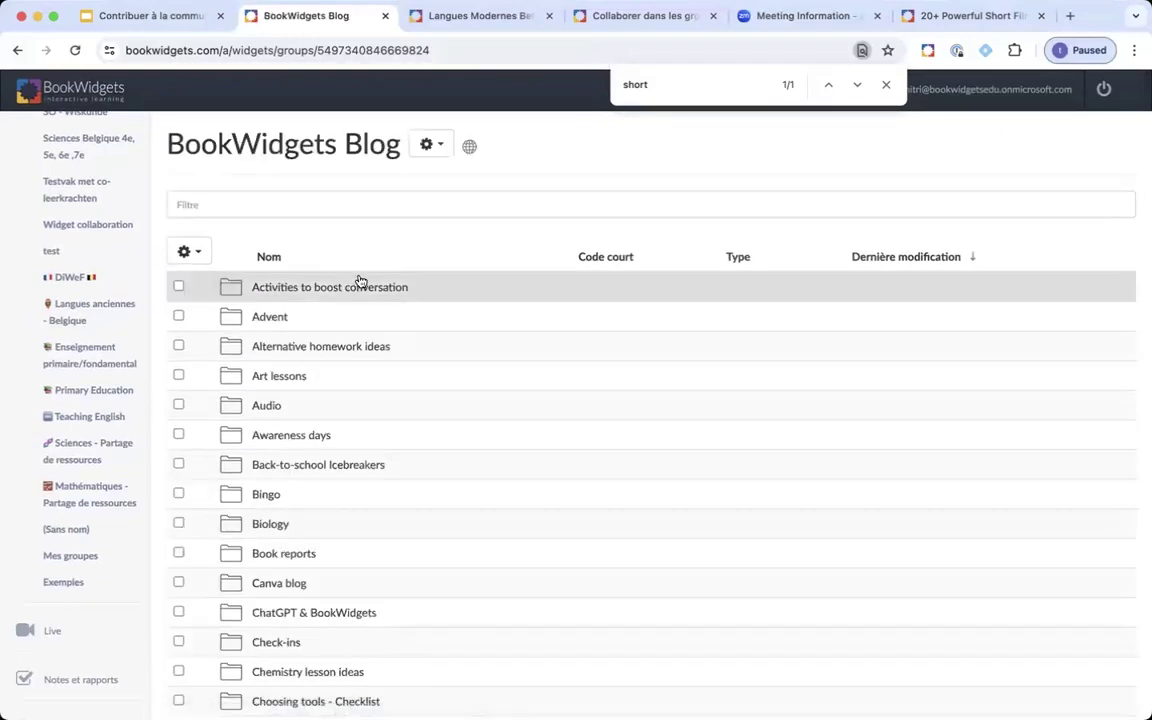
scroll(466, 316, "down", 5)
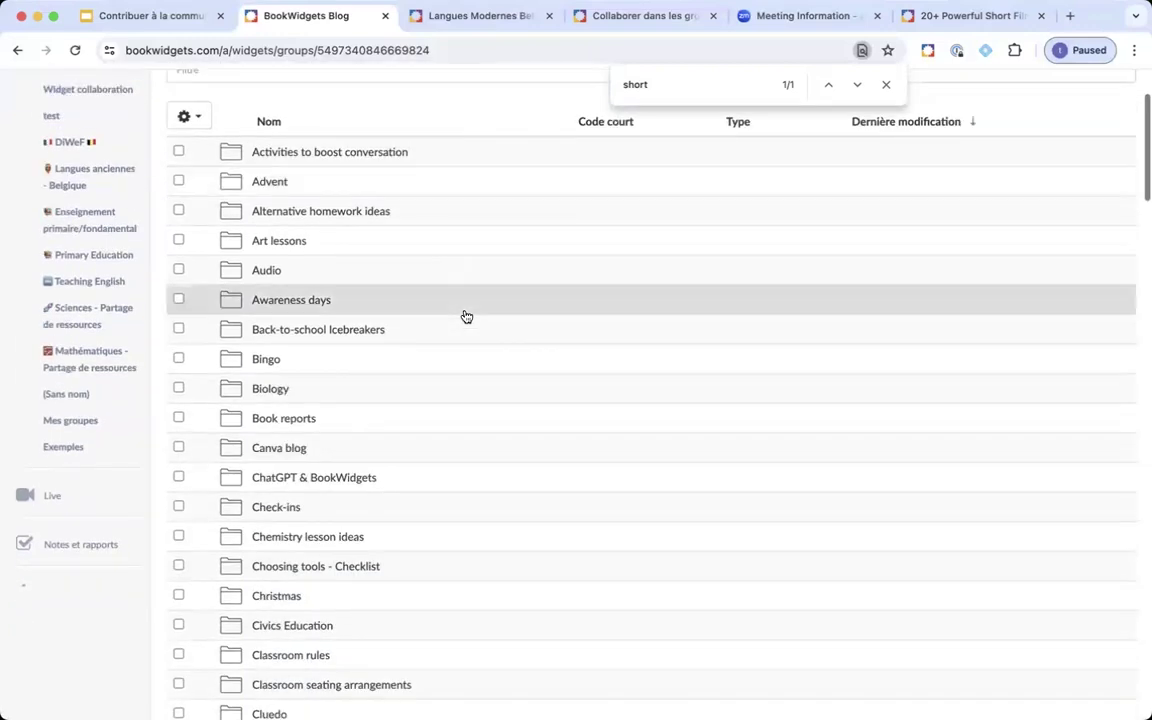
scroll(466, 316, "down", 4)
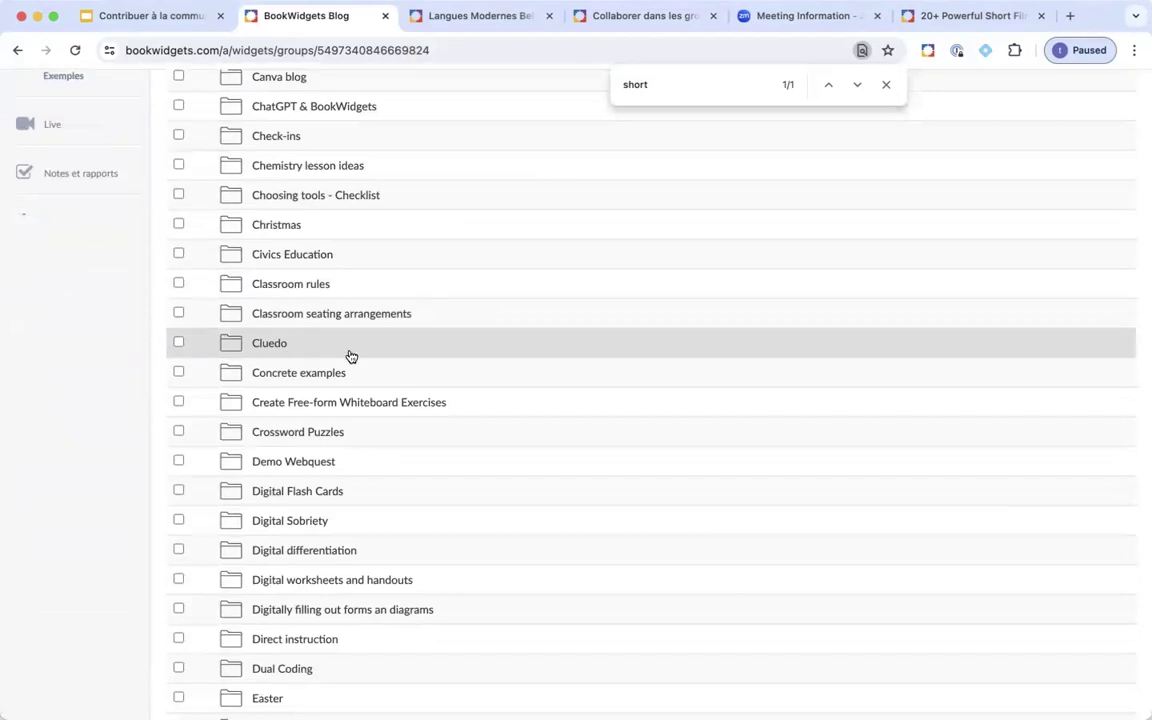
scroll(350, 355, "down", 2)
scroll(350, 357, "down", 3)
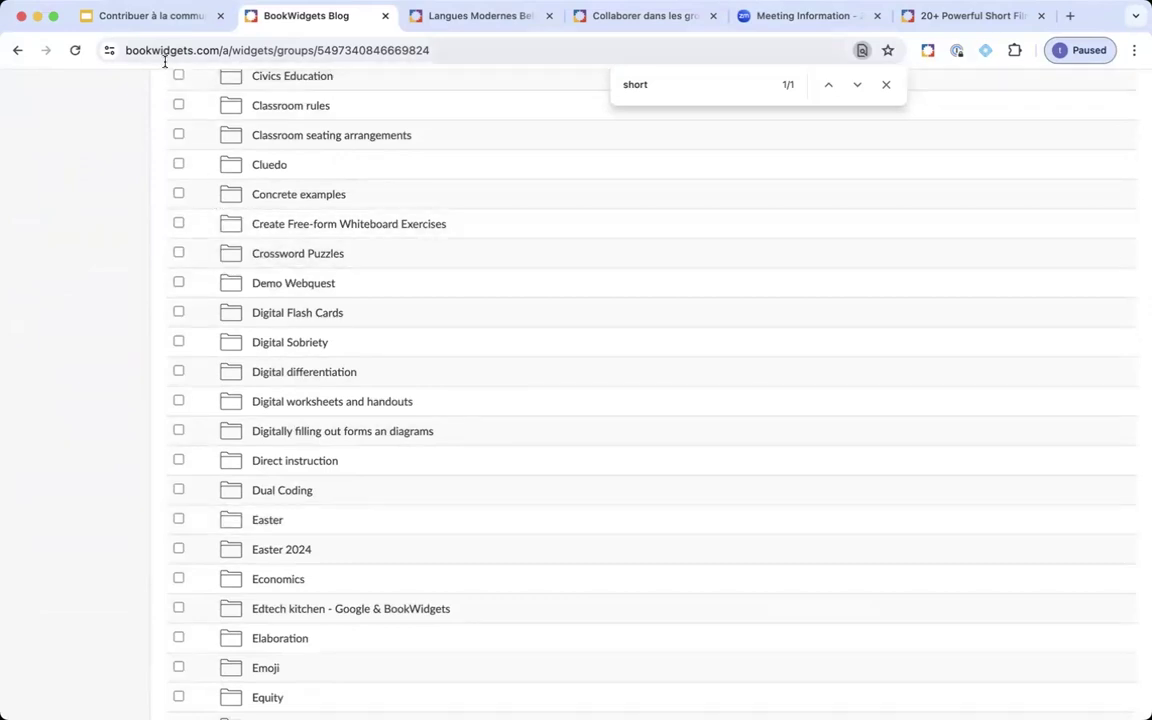
From the presentation, open the Enseignement primaire/fondamental group and go to Charlemagne within the éveil - formation historique et géographique folder
left_click(147, 18)
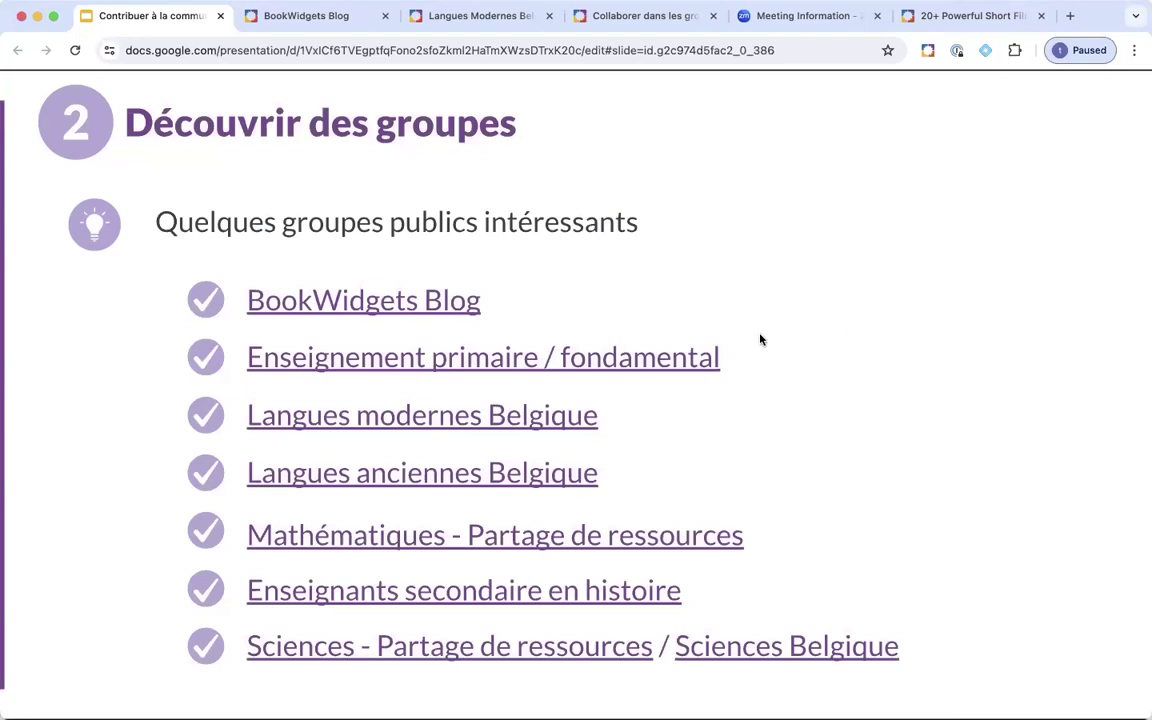
left_click(416, 366)
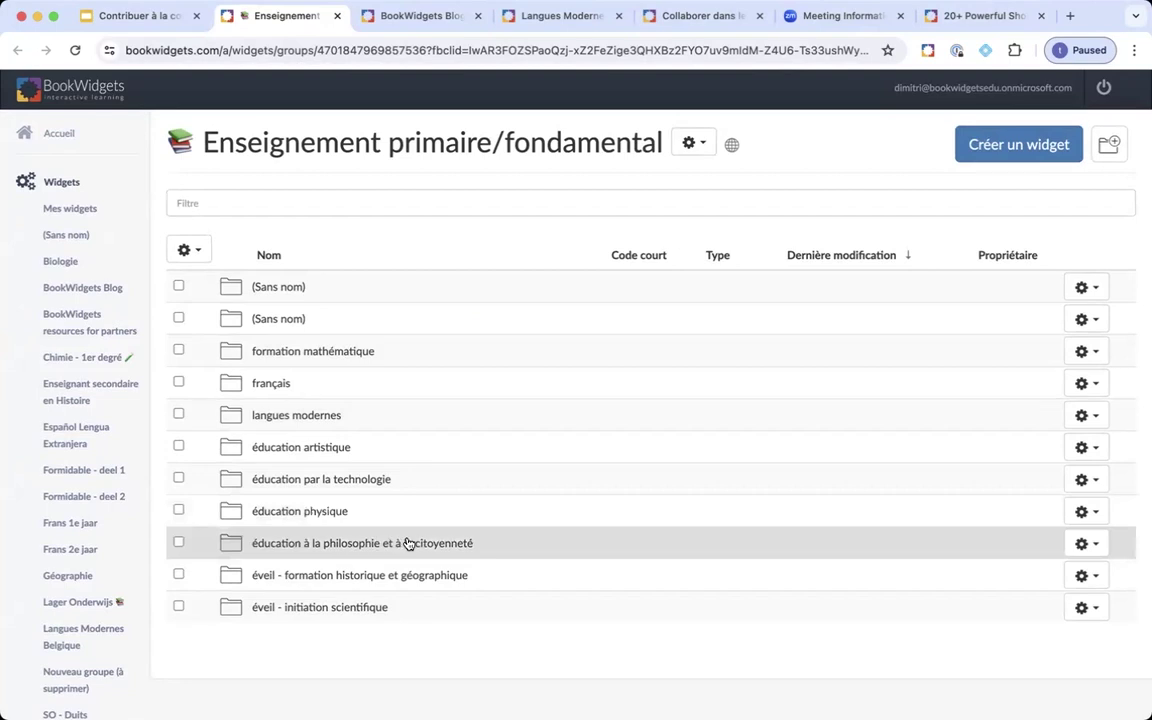
left_click(457, 584)
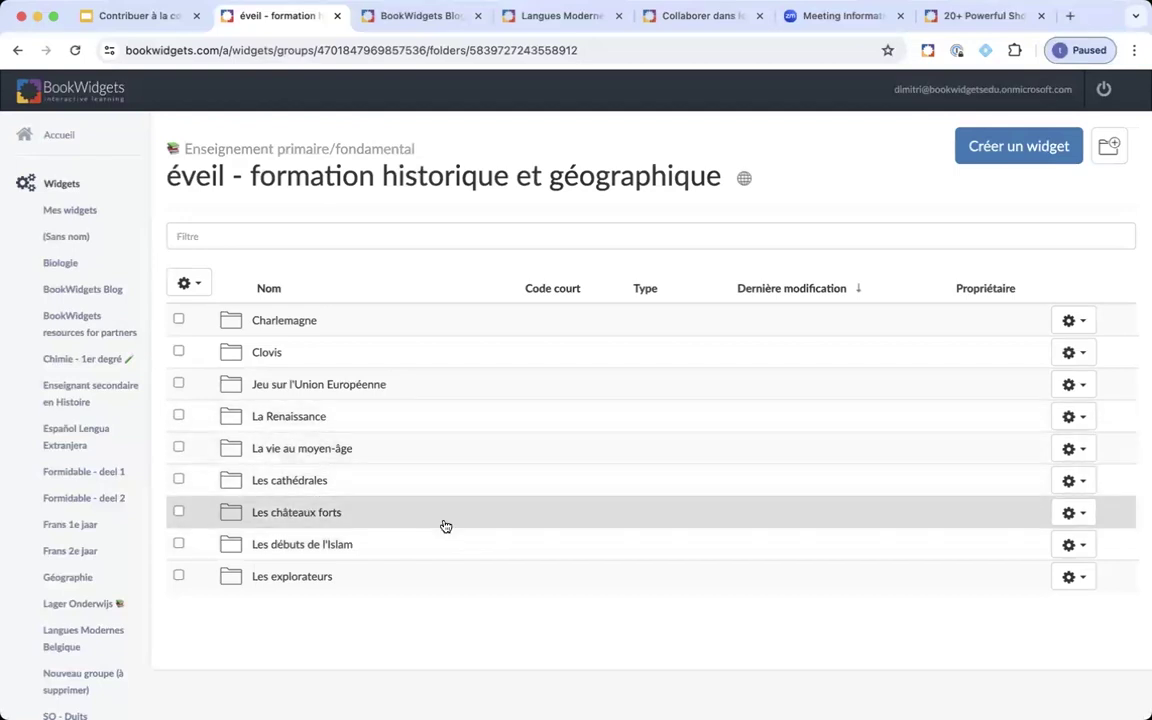
left_click(455, 330)
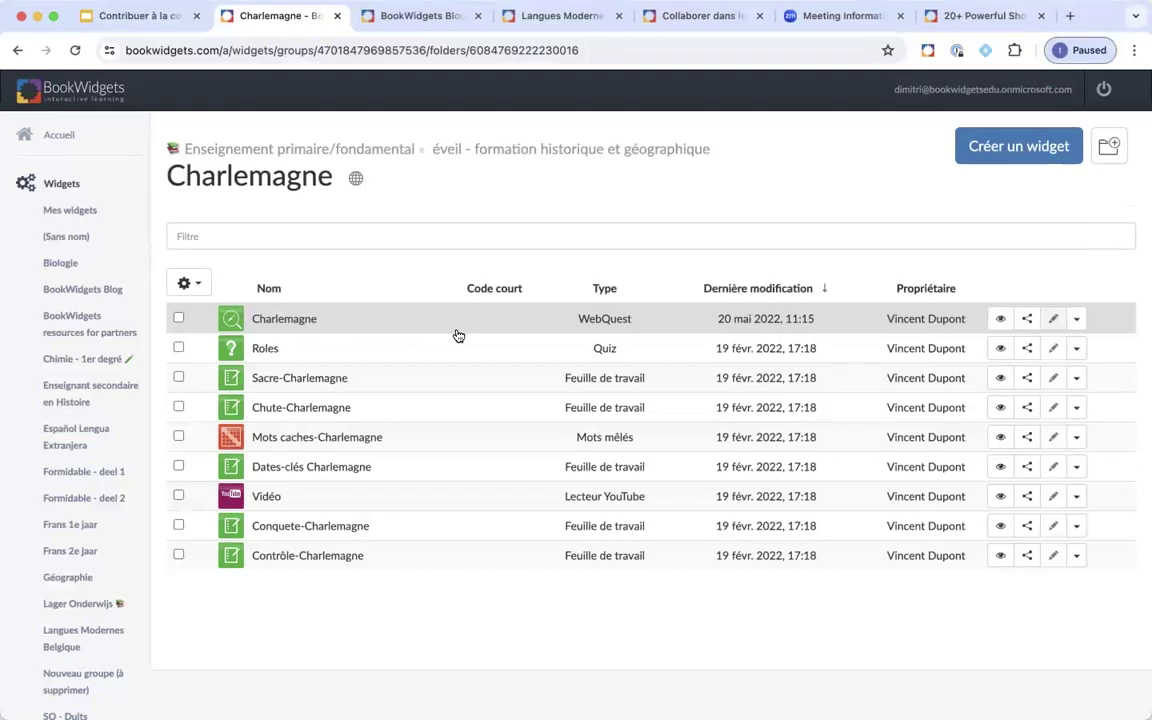
Preview the Charlemagne WebQuest and view its Tâches and Etapes sections
left_click(999, 324)
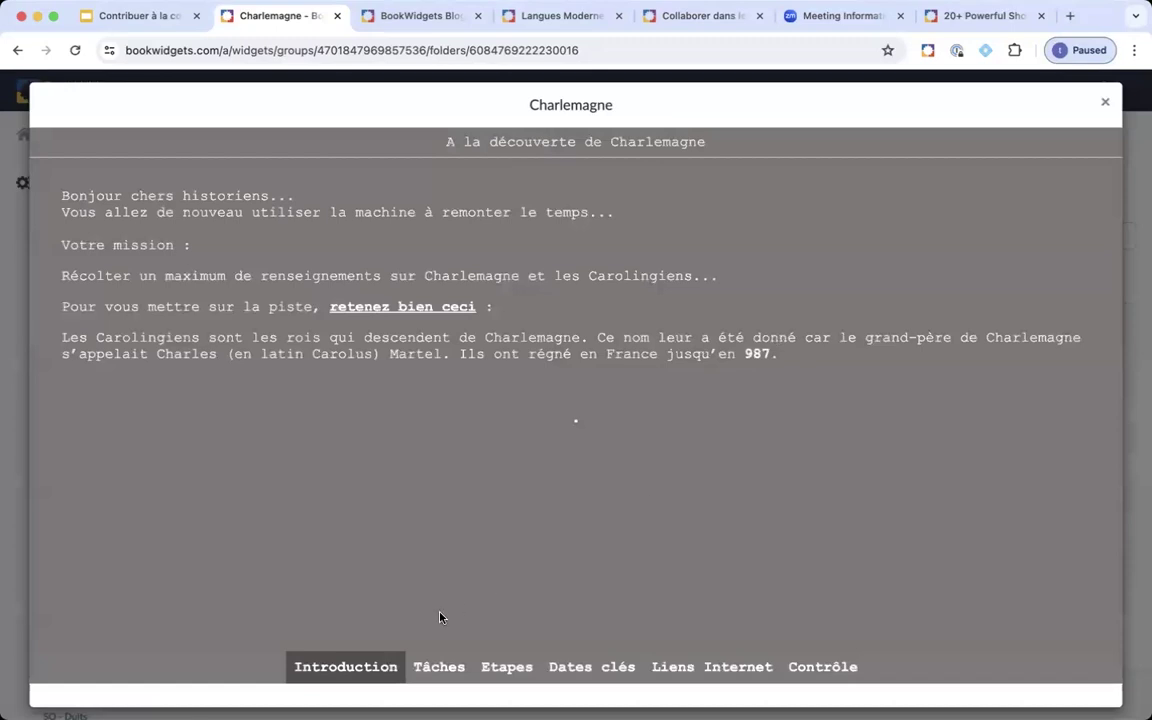
left_click(435, 667)
left_click(502, 670)
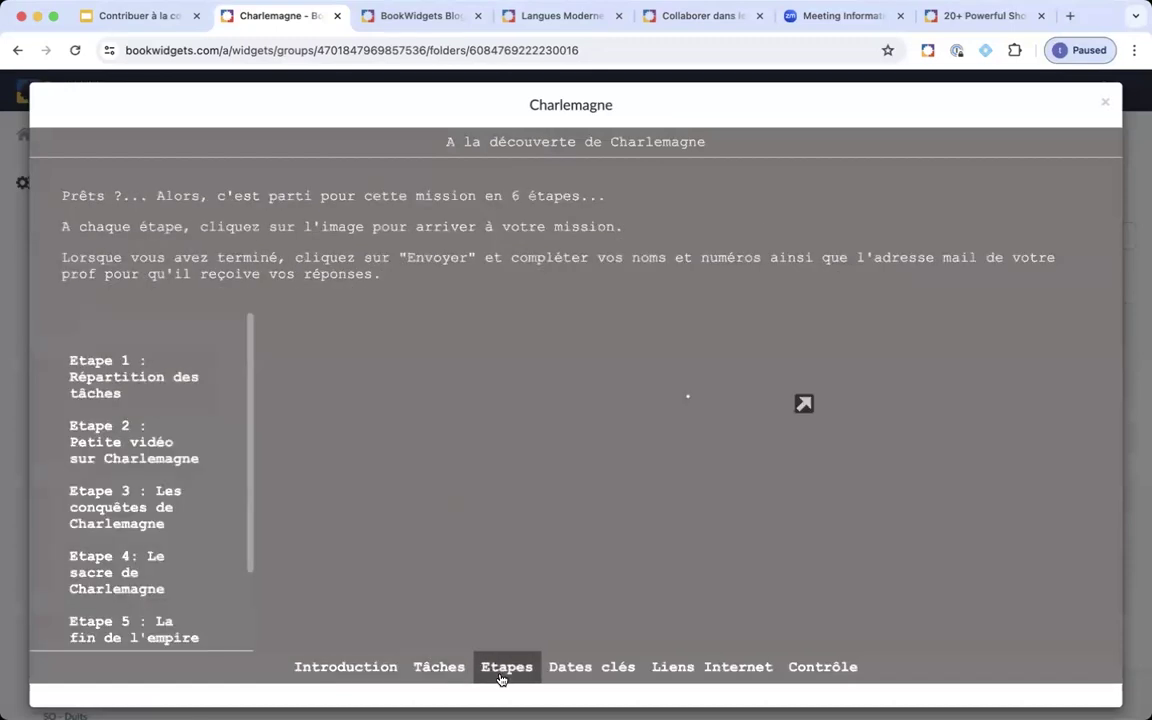
scroll(157, 386, "down", 2)
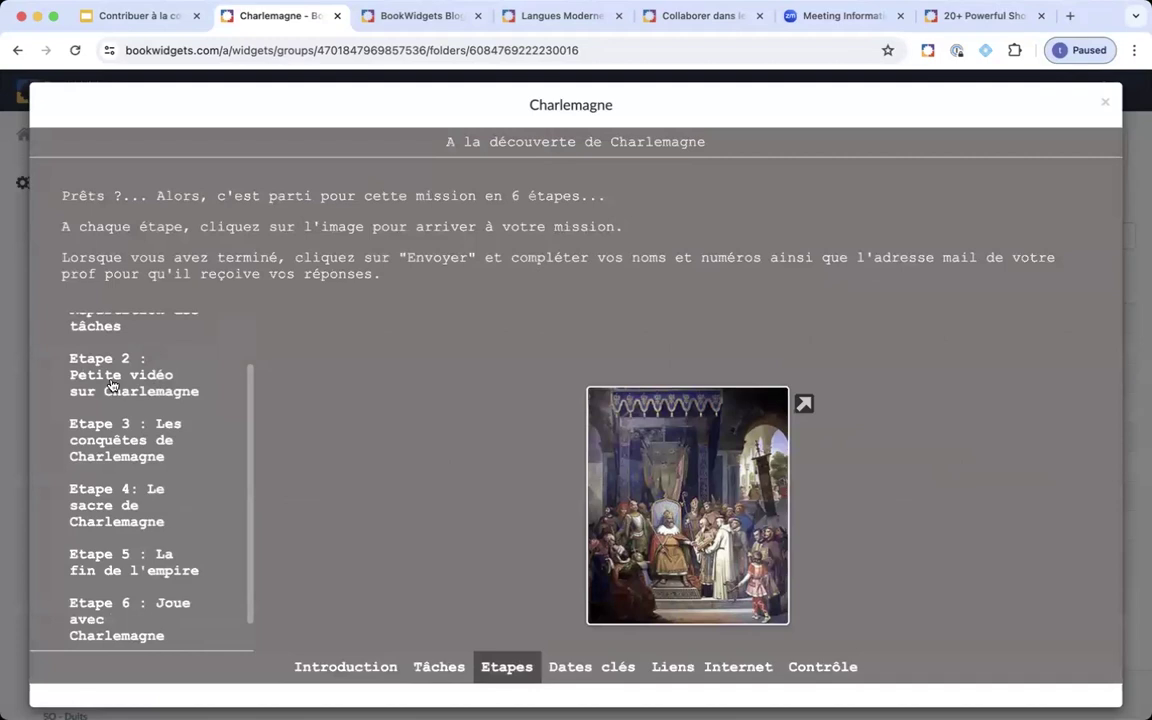
scroll(112, 386, "down", 1)
Open the Etape 3 worksheet on Charlemagne's conquests, look through its questions, and close the WebQuest preview
left_click(111, 384)
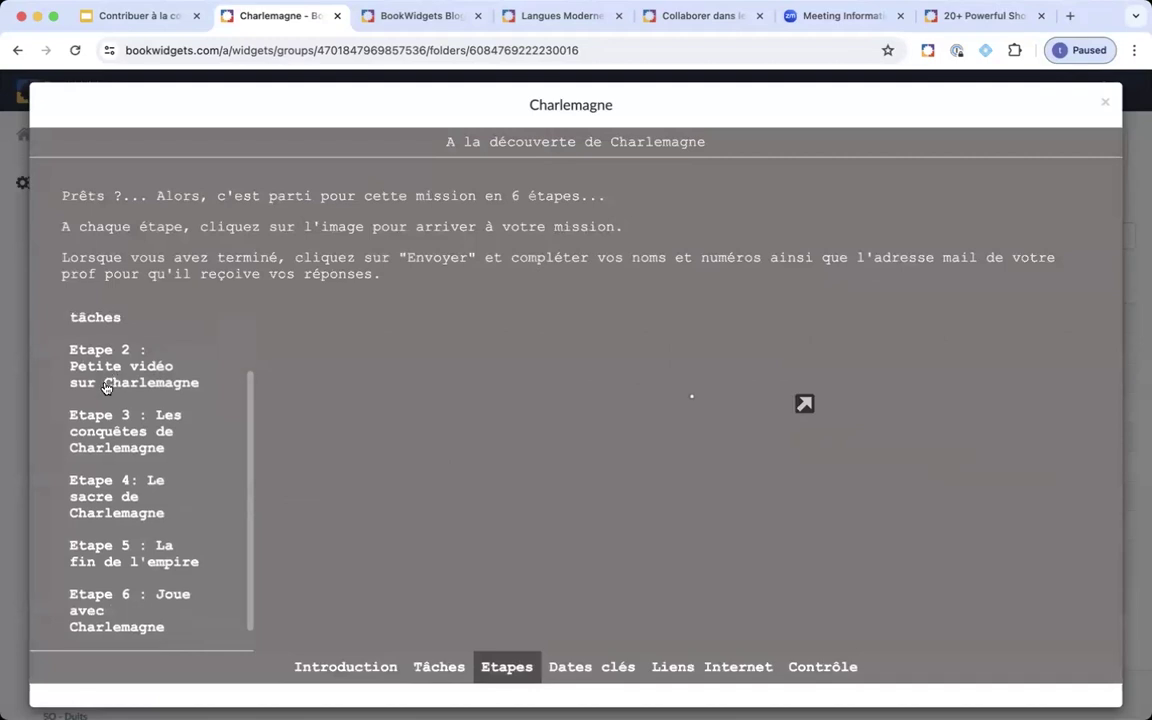
left_click(107, 398)
left_click(581, 450)
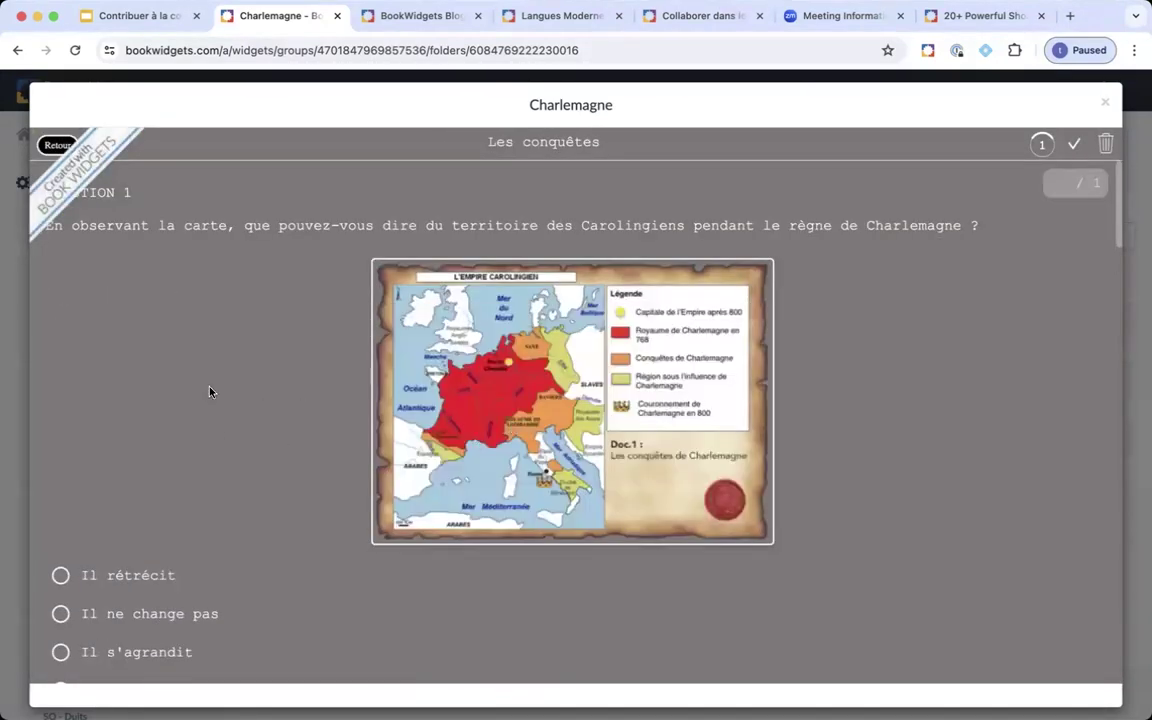
scroll(210, 391, "down", 10)
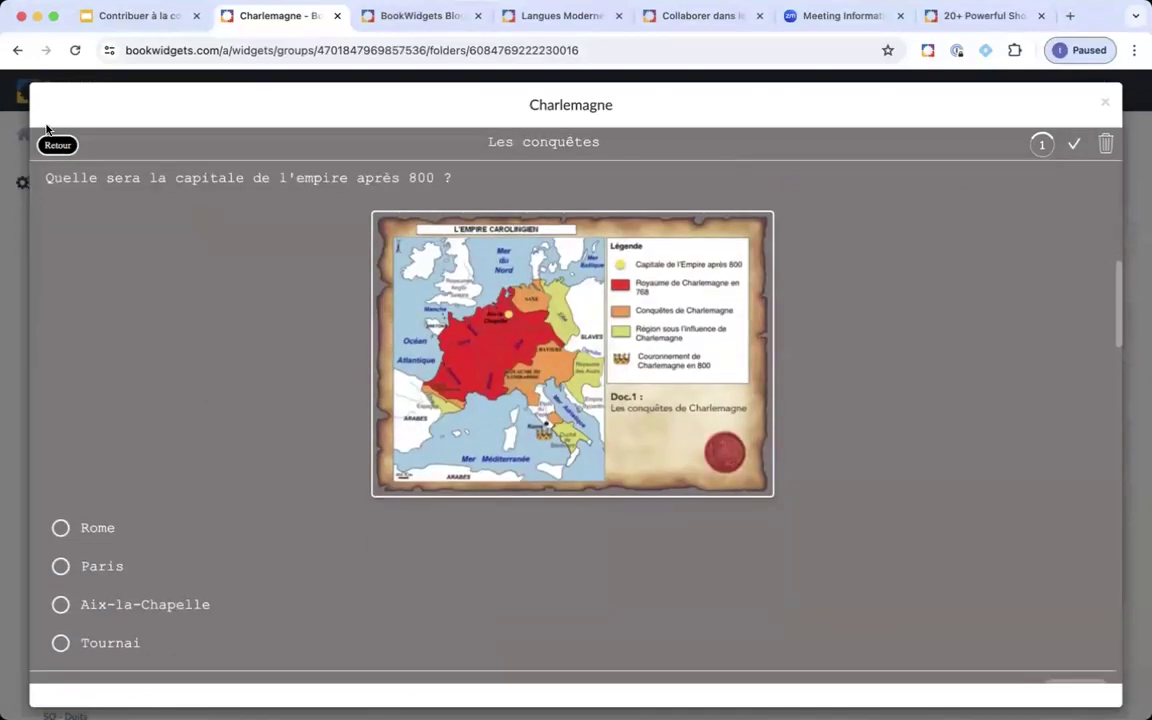
left_click(1106, 105)
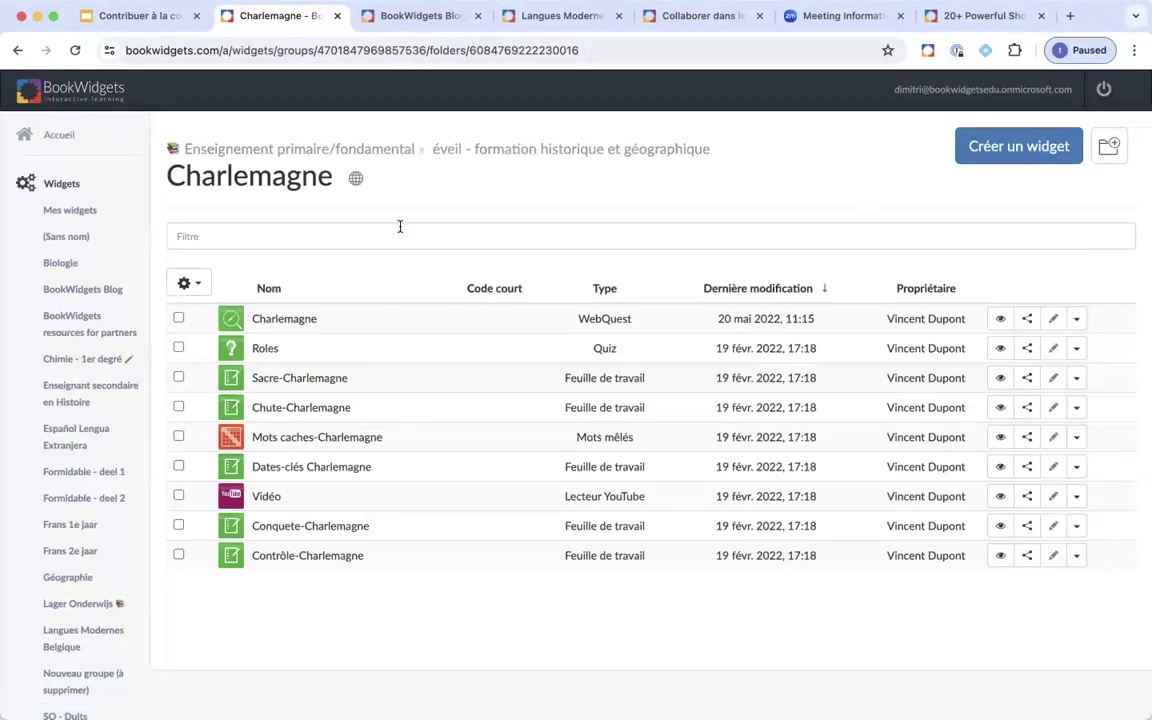
Return to the "Découvrir des groupes" slide in Google Slides and close the Charlemagne browser tab
left_click(140, 16)
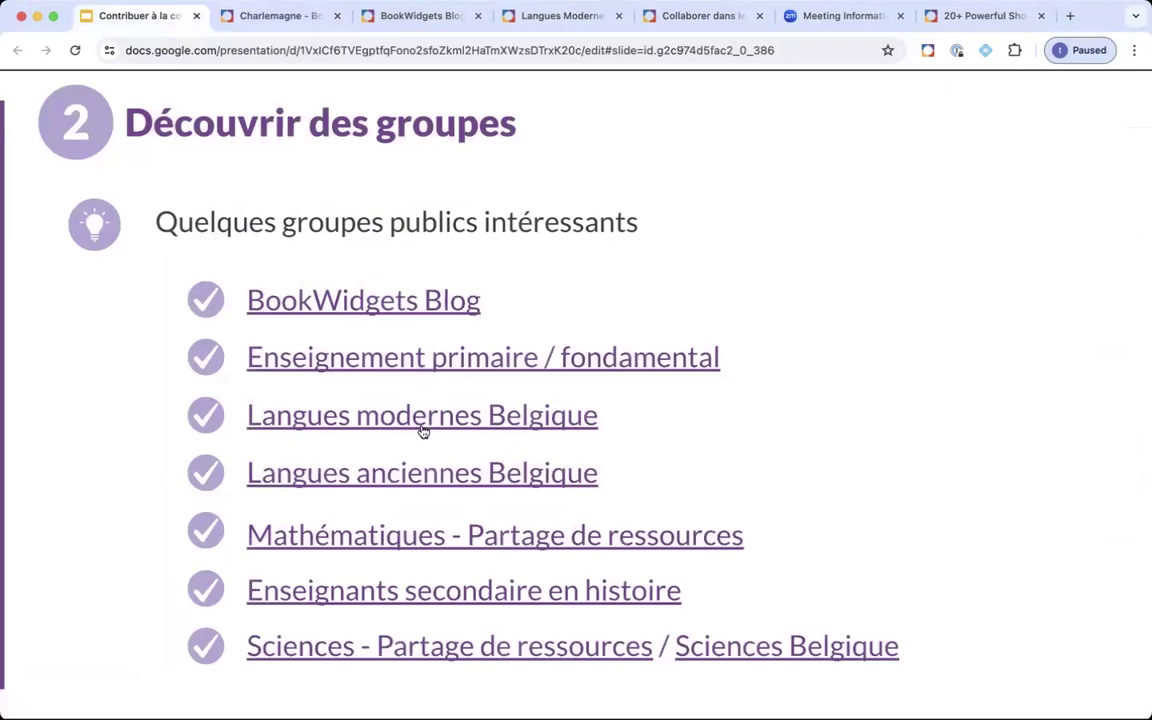
left_click(337, 16)
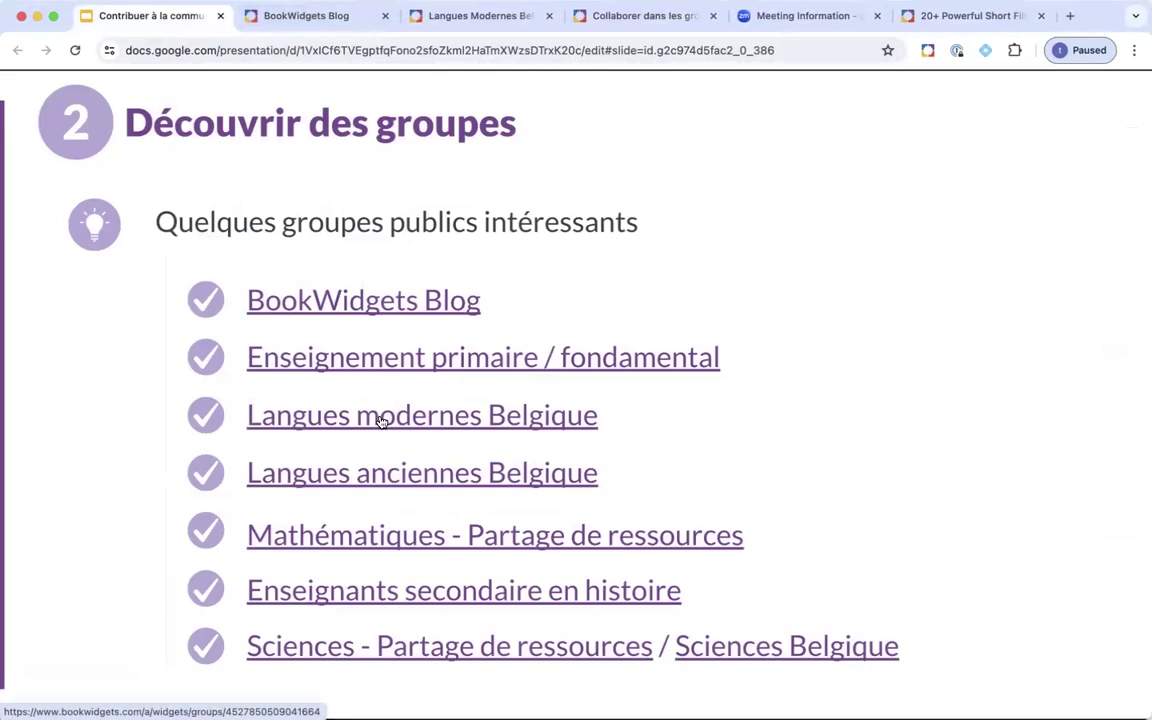
From the presentation, look into Langues modernes Belgique's English folder and Langues anciennes Belgique's Latin folder, and close the Latin tab
left_click(381, 421)
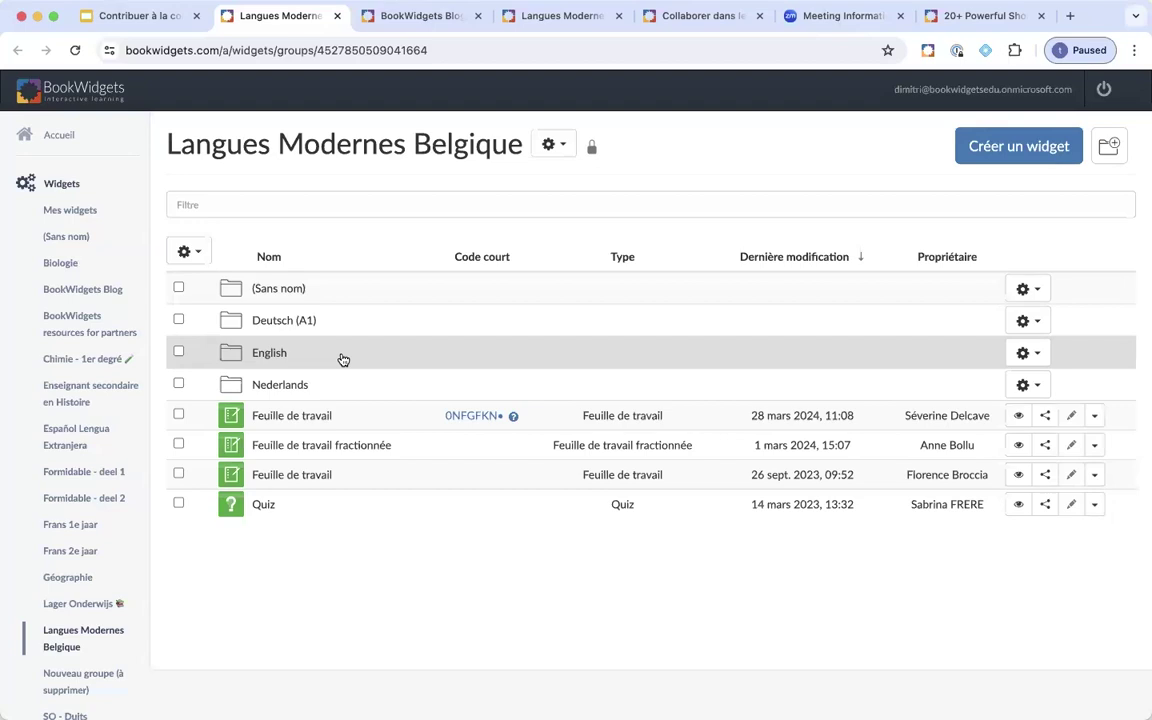
left_click(343, 359)
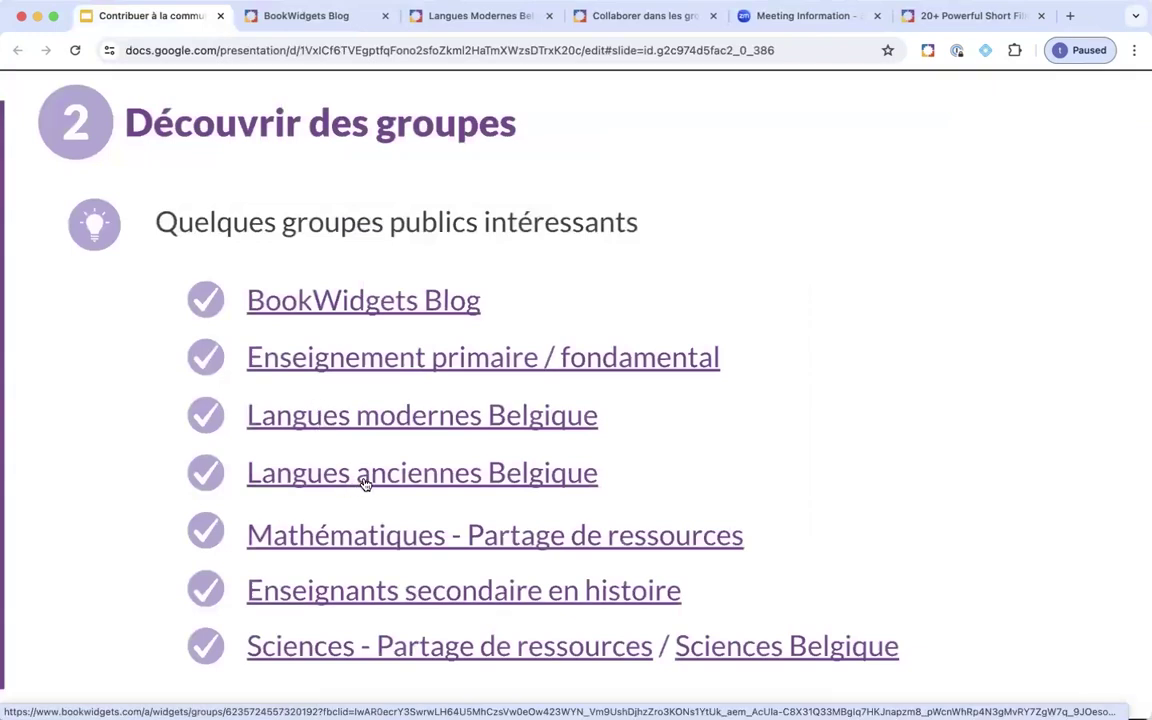
left_click(365, 483)
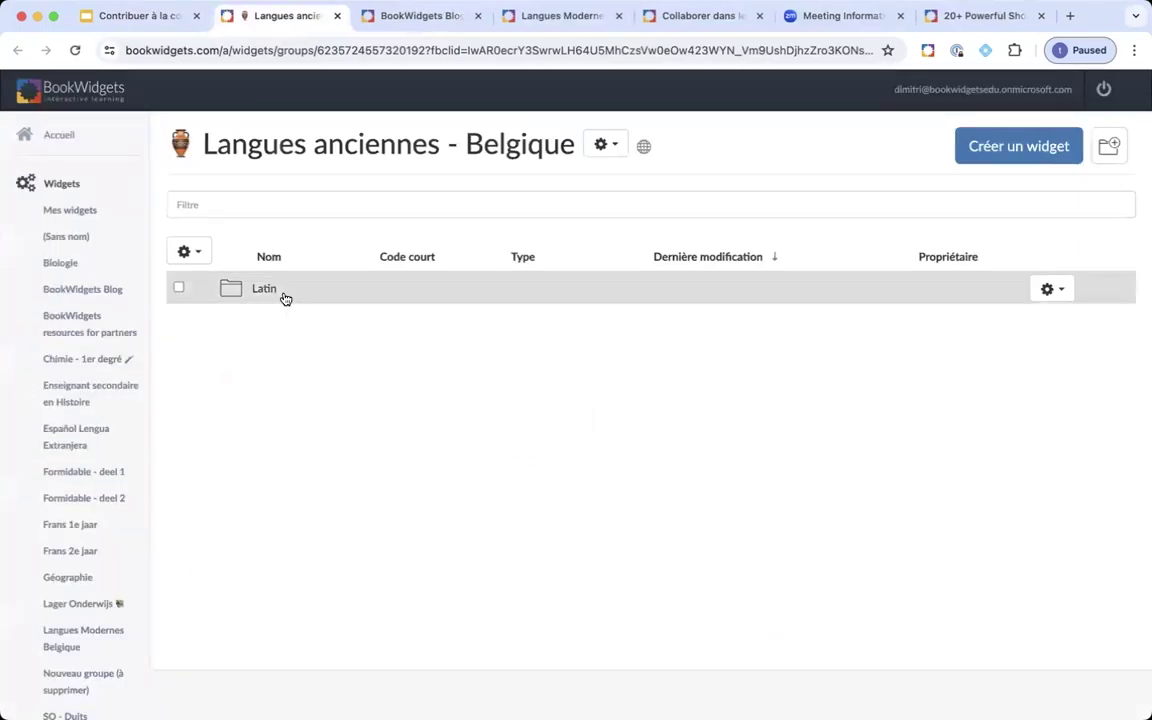
left_click(288, 298)
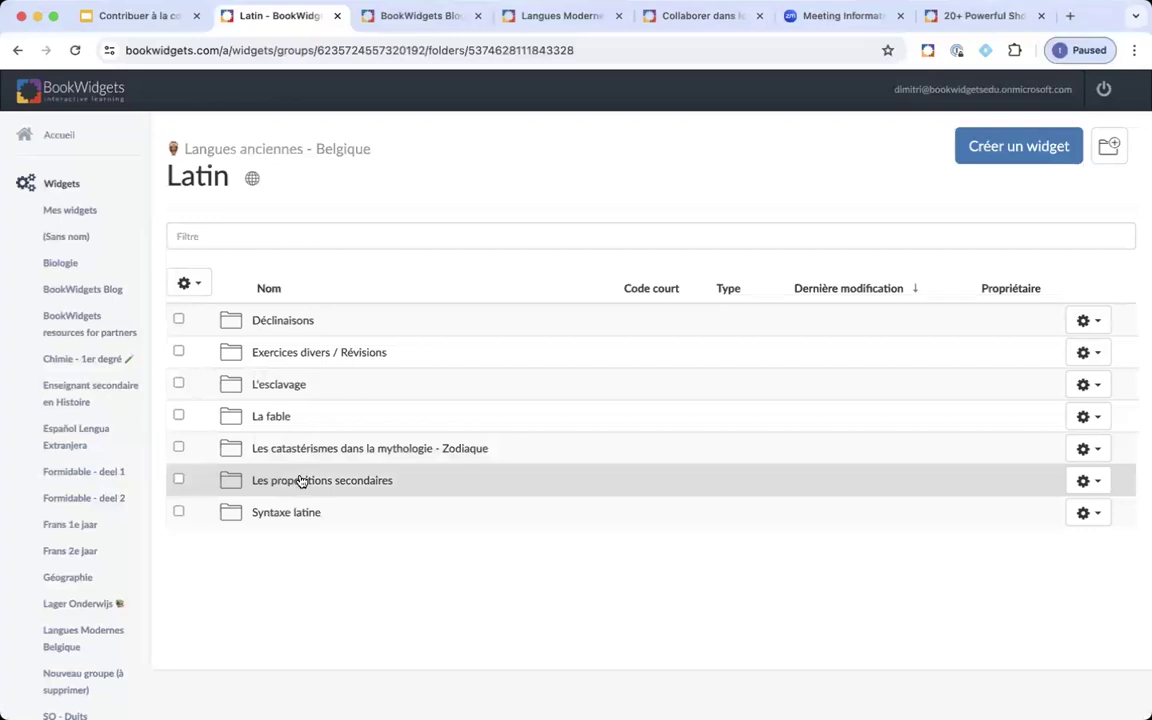
key("super+w")
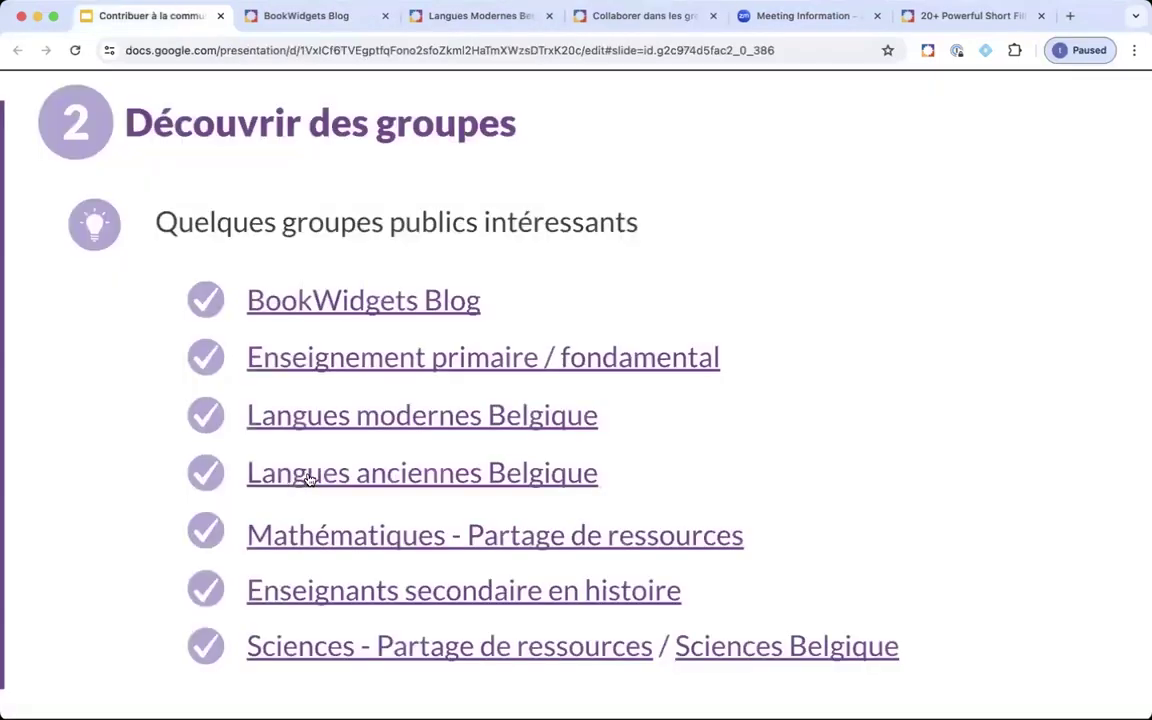
Open the Mathématiques - Partage de ressources group, view its Secondaire 4e folder, and filter the whole group by "pytha"
left_click(517, 546)
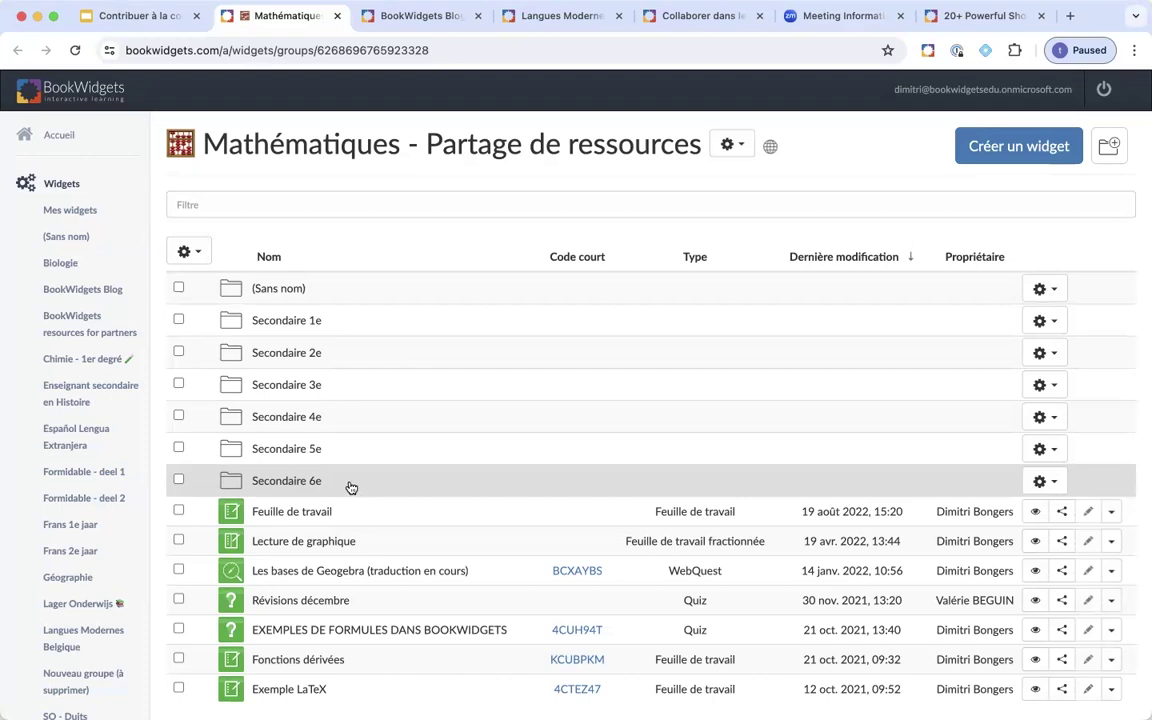
left_click(356, 425)
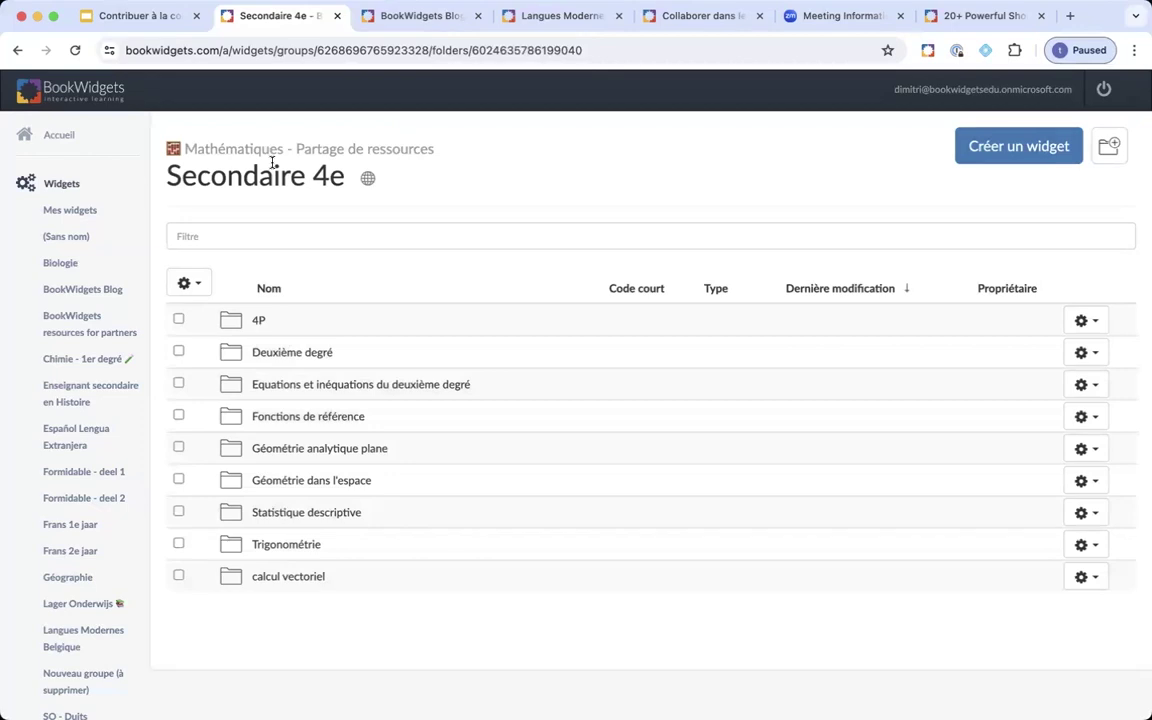
left_click(308, 150)
left_click(298, 200)
type("pytha")
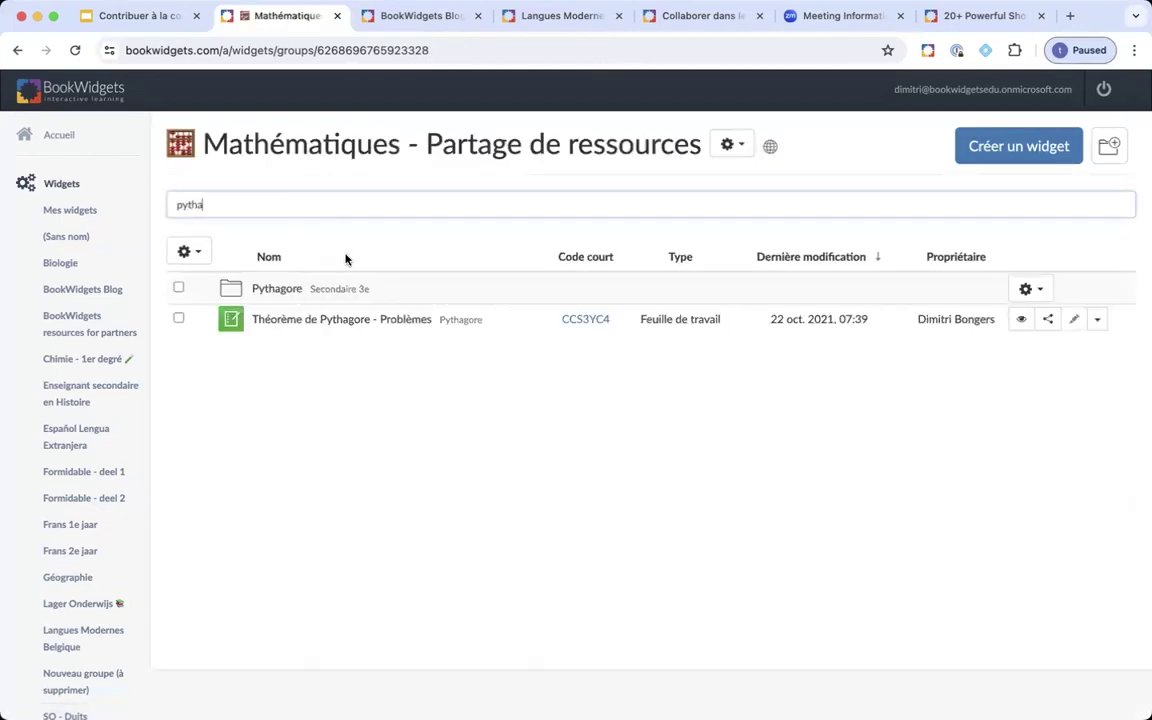
View the Pythagore folder and its parent folder Secondaire 3e, and close the mathematics group's browser tab
left_click(336, 292)
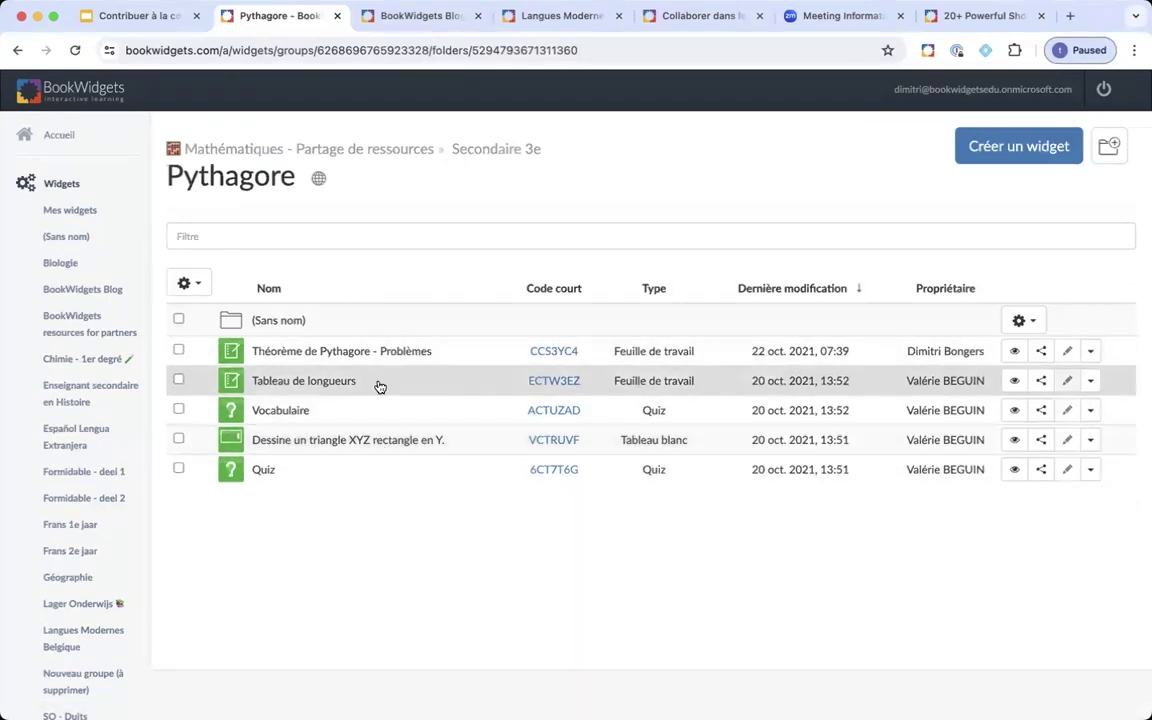
left_click(483, 150)
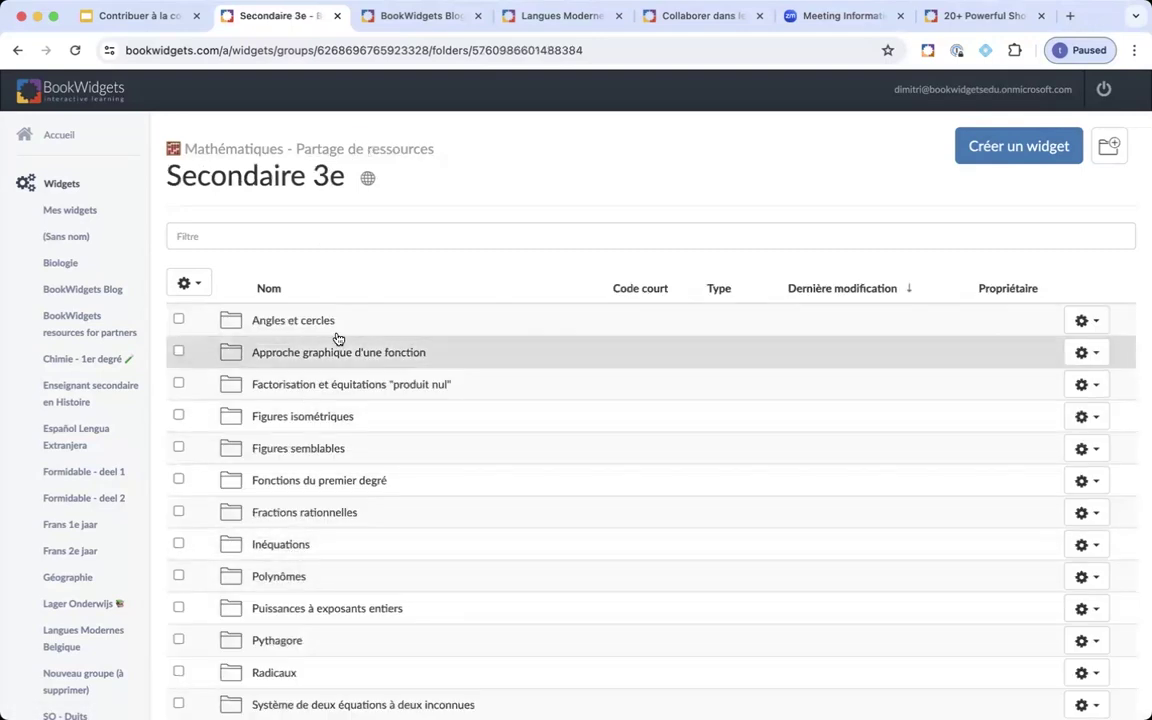
key("super+w")
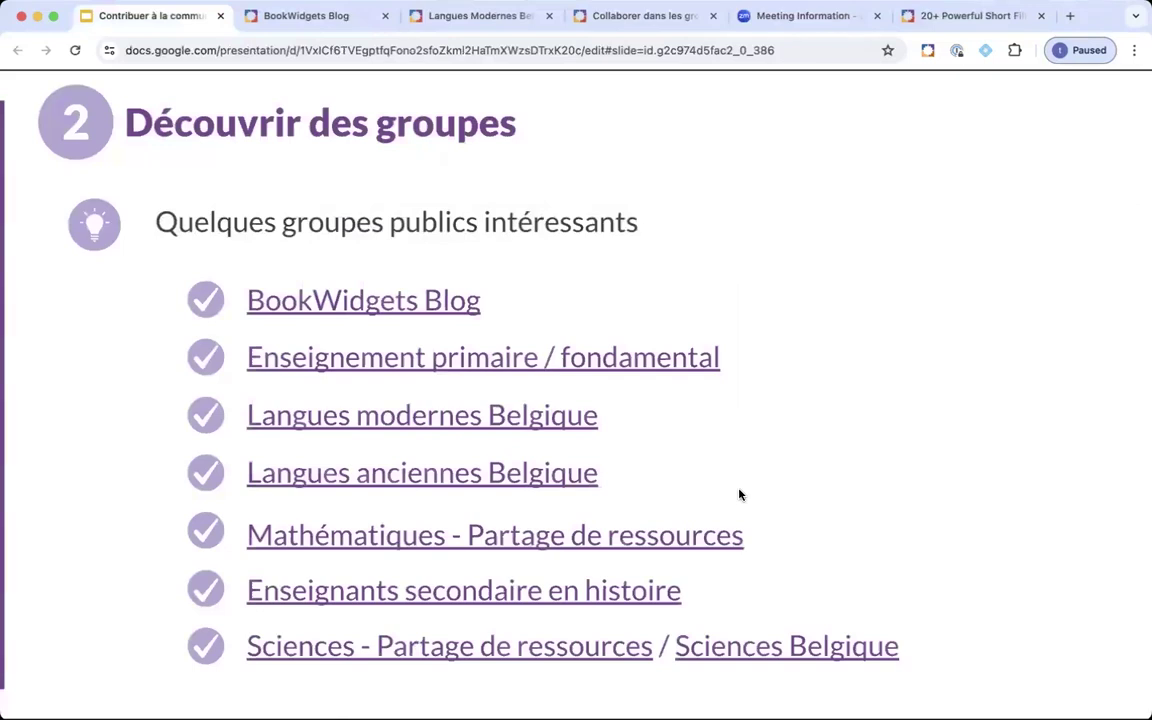
Open the Enseignants secondaire en histoire group from the presentation
left_click(434, 595)
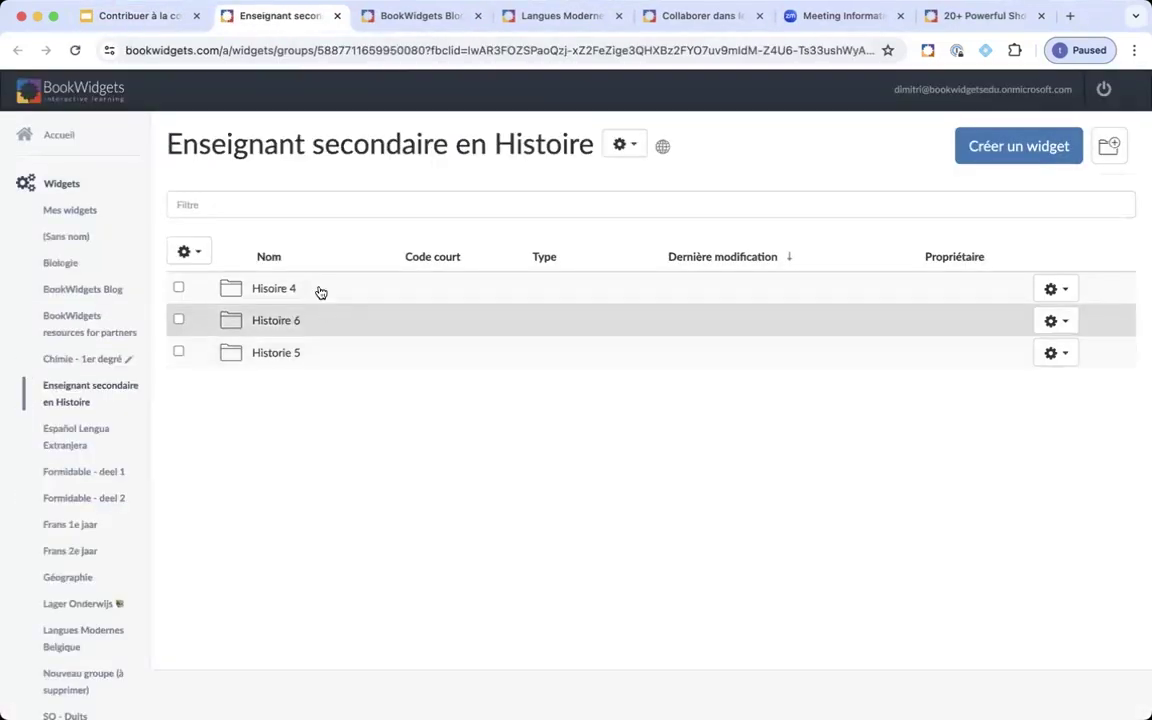
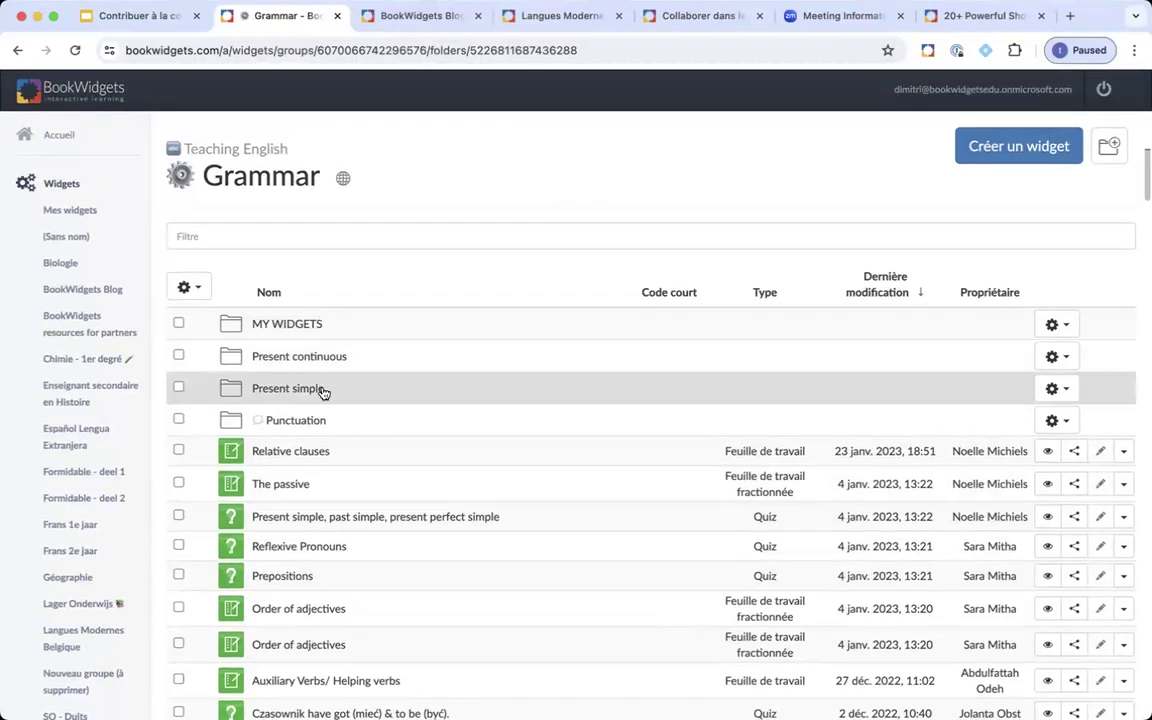
View the Present simple folder of the Teaching English group, and filter its parent Grammar folder by "present"
left_click(323, 390)
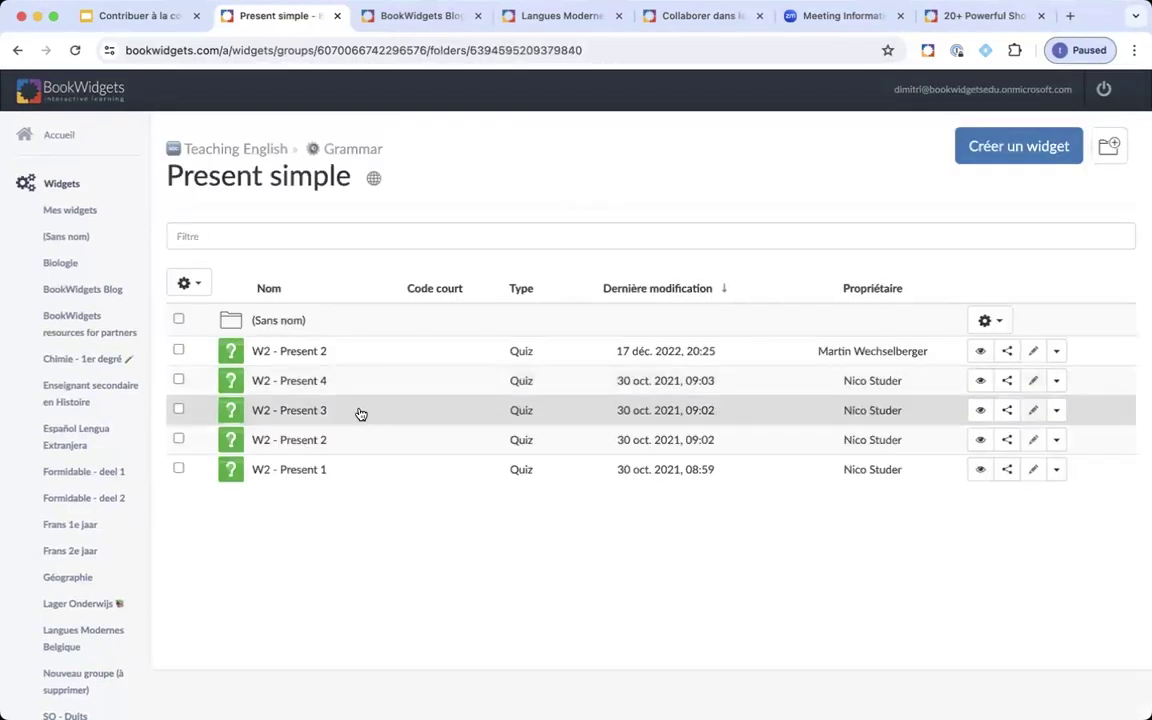
left_click(349, 152)
left_click(298, 240)
type("present")
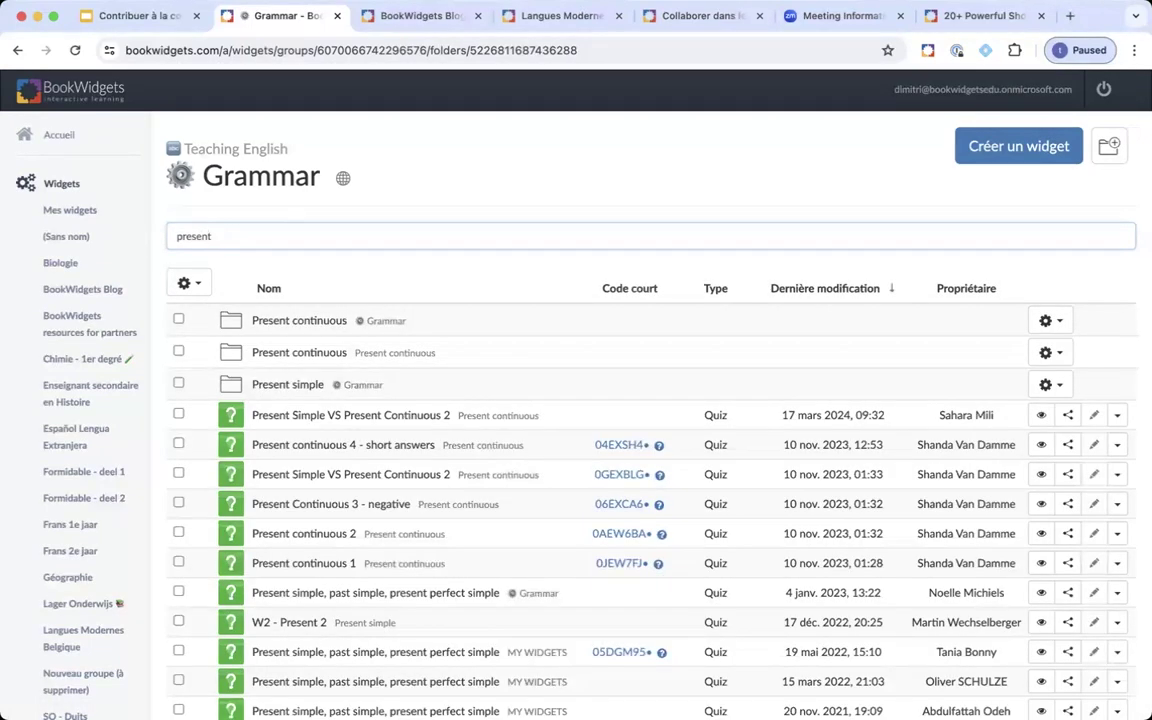
Clear the Grammar filter and filter the whole Teaching English group by "mots", refined to "mots cro"
key("BackSpace")
key("BackSpace")
key("BackSpace")
key("BackSpace")
key("BackSpace")
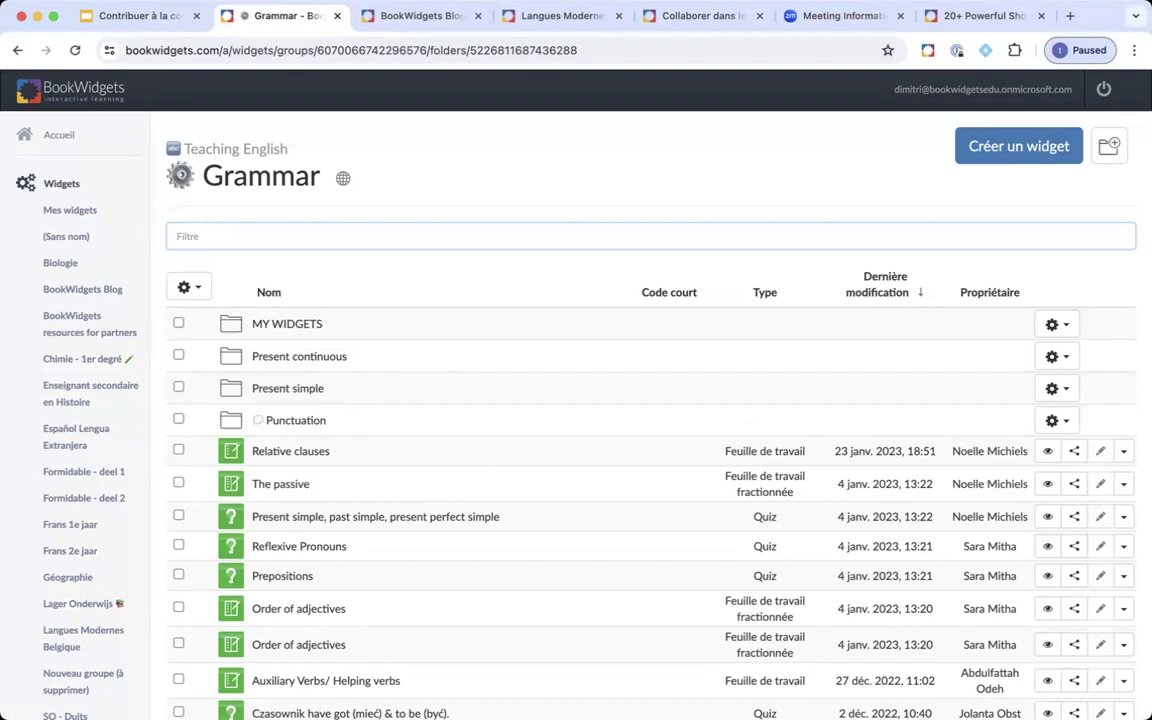
left_click(206, 148)
left_click(291, 212)
type("mots")
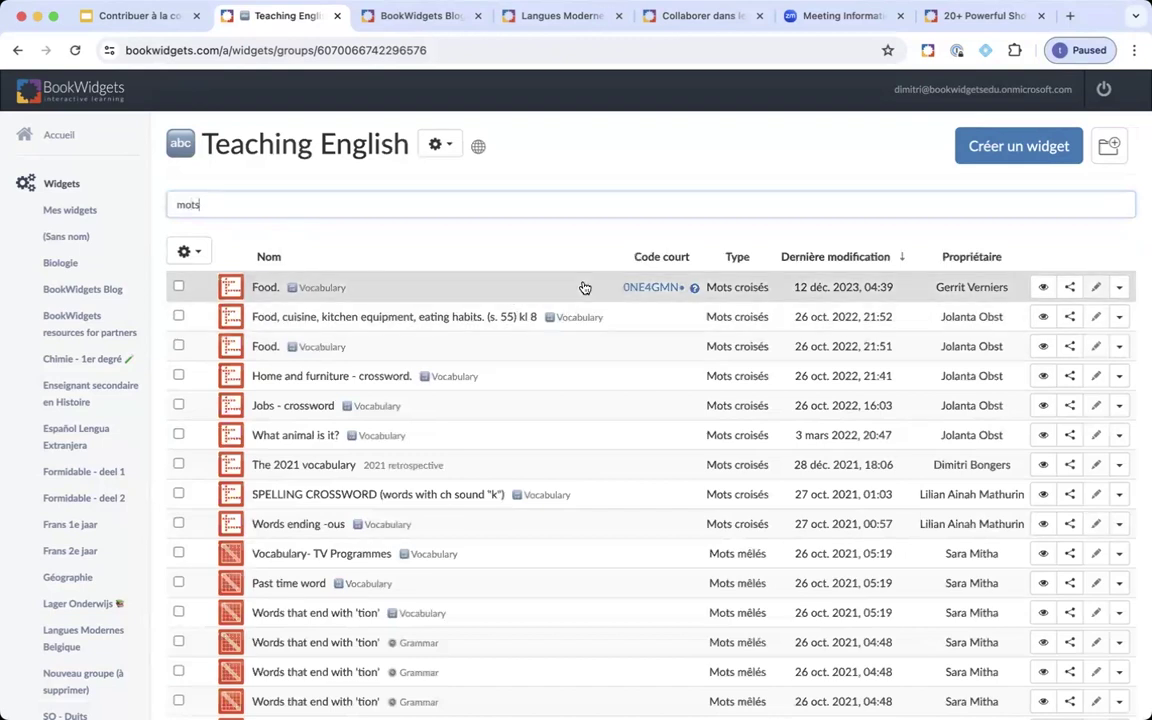
scroll(752, 567, "down", 1)
scroll(750, 570, "up", 1)
type("croi")
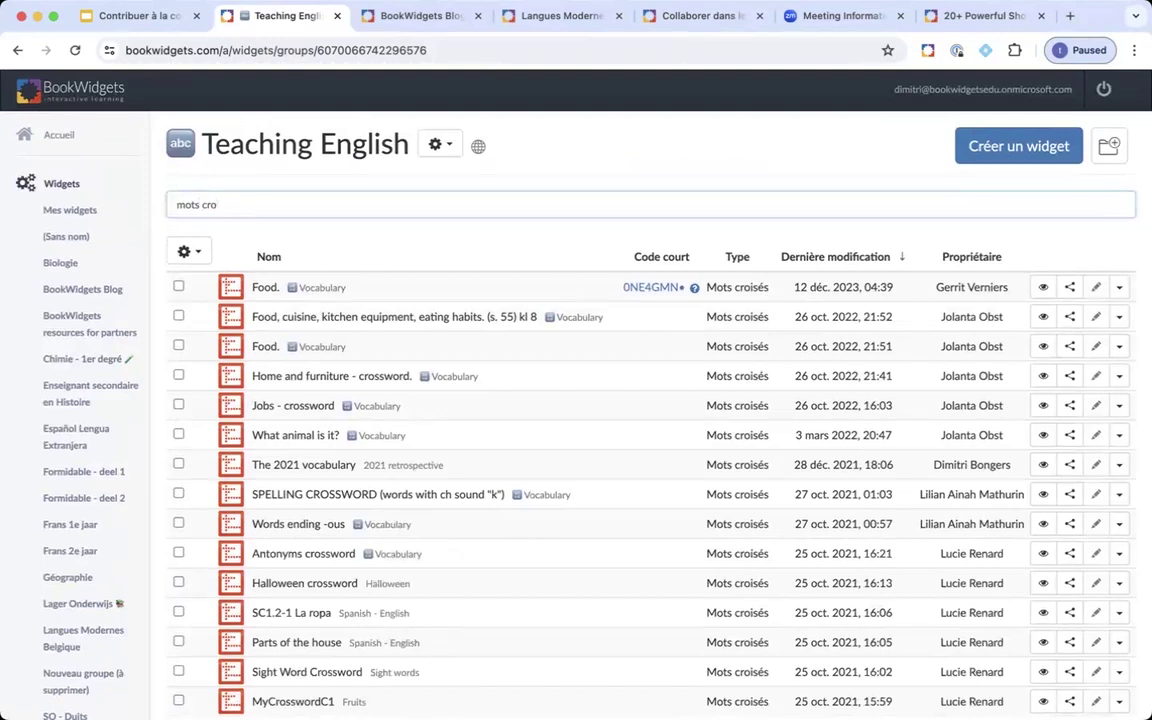
Clear the Teaching English group's filter and open its Grammar folder
key("BackSpace")
key("BackSpace")
key("BackSpace")
key("BackSpace")
key("BackSpace")
key("BackSpace")
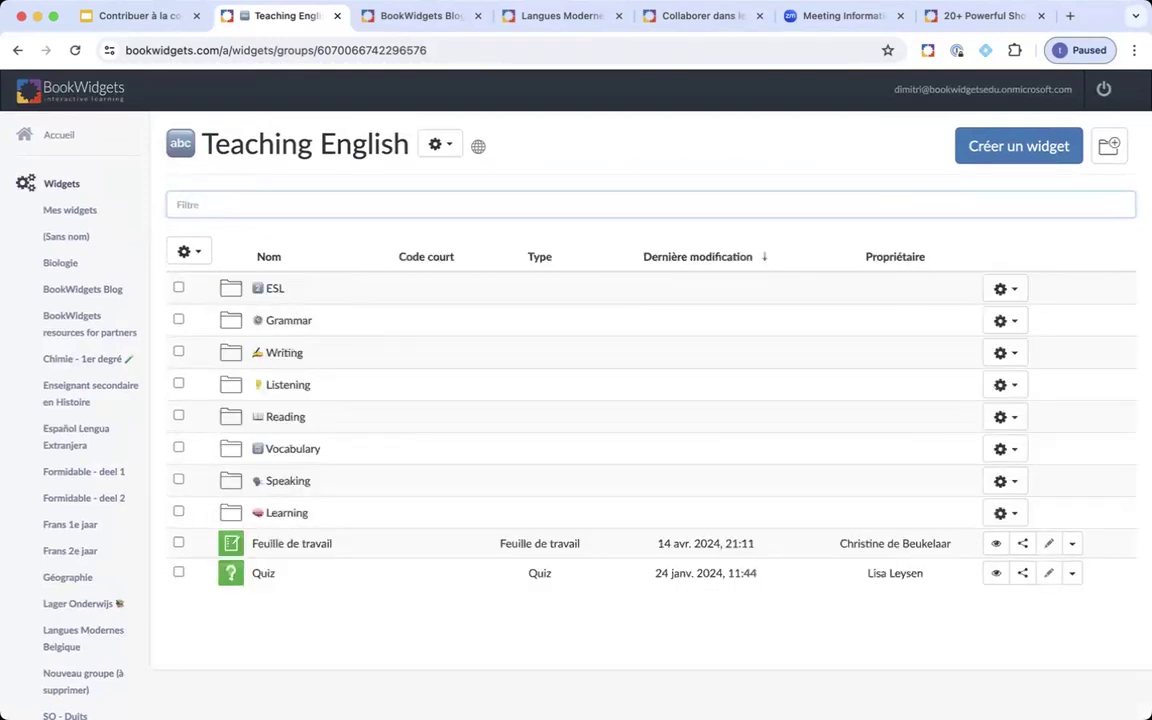
left_click(301, 321)
Filter the Grammar folder by "present" and look through the matching folders and quizzes
left_click(272, 234)
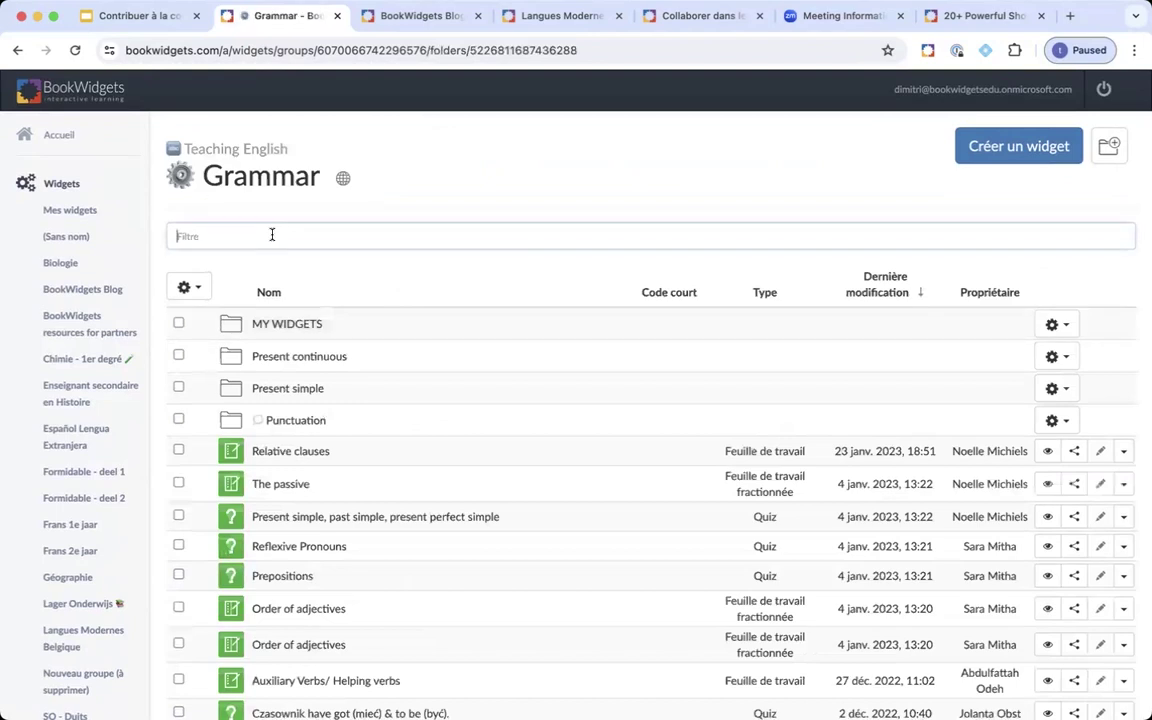
type("present")
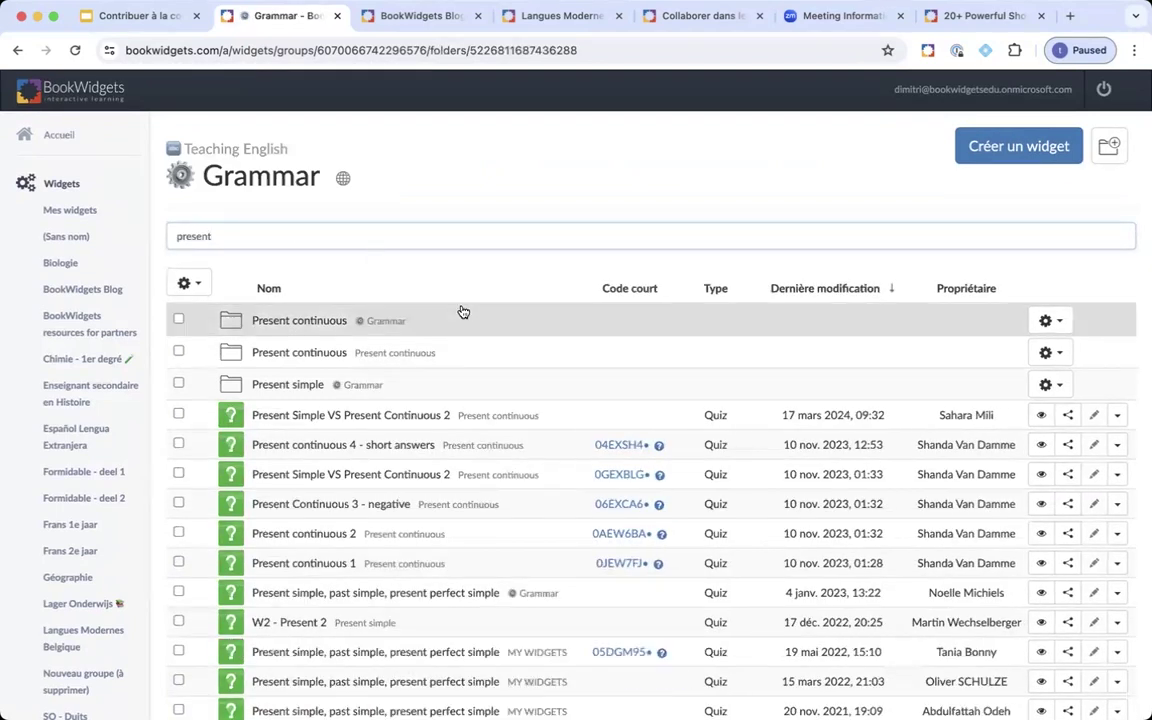
scroll(616, 566, "down", 3)
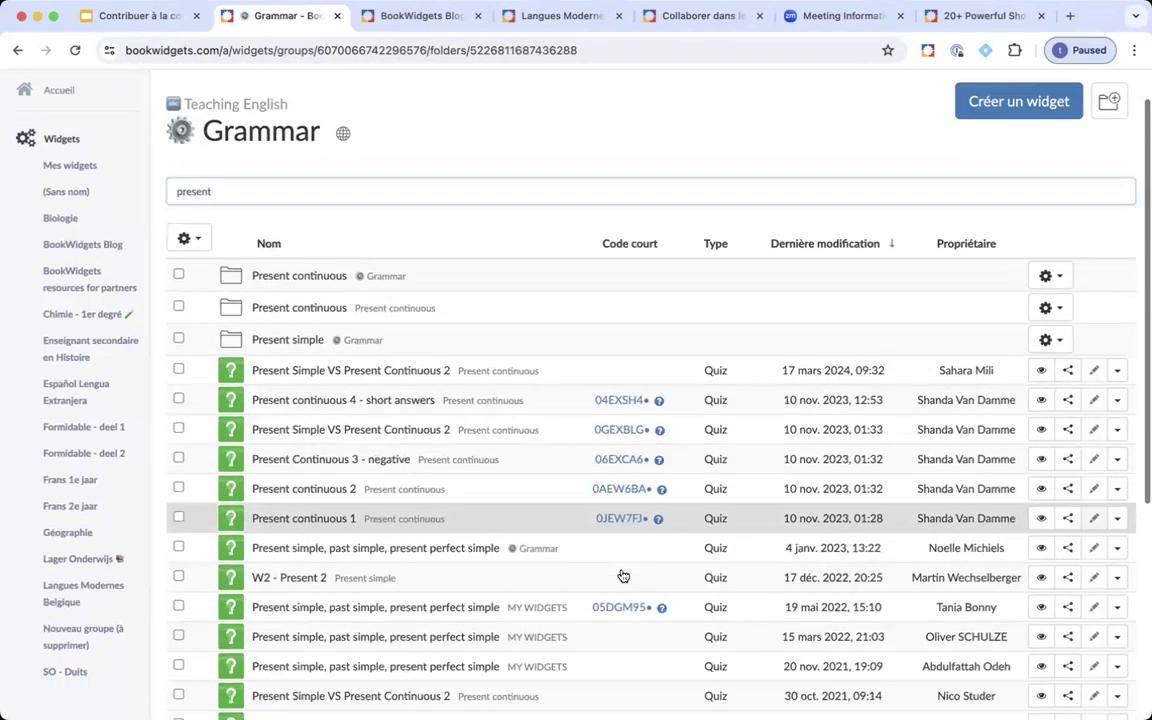
scroll(620, 570, "up", 3)
scroll(622, 575, "down", 2)
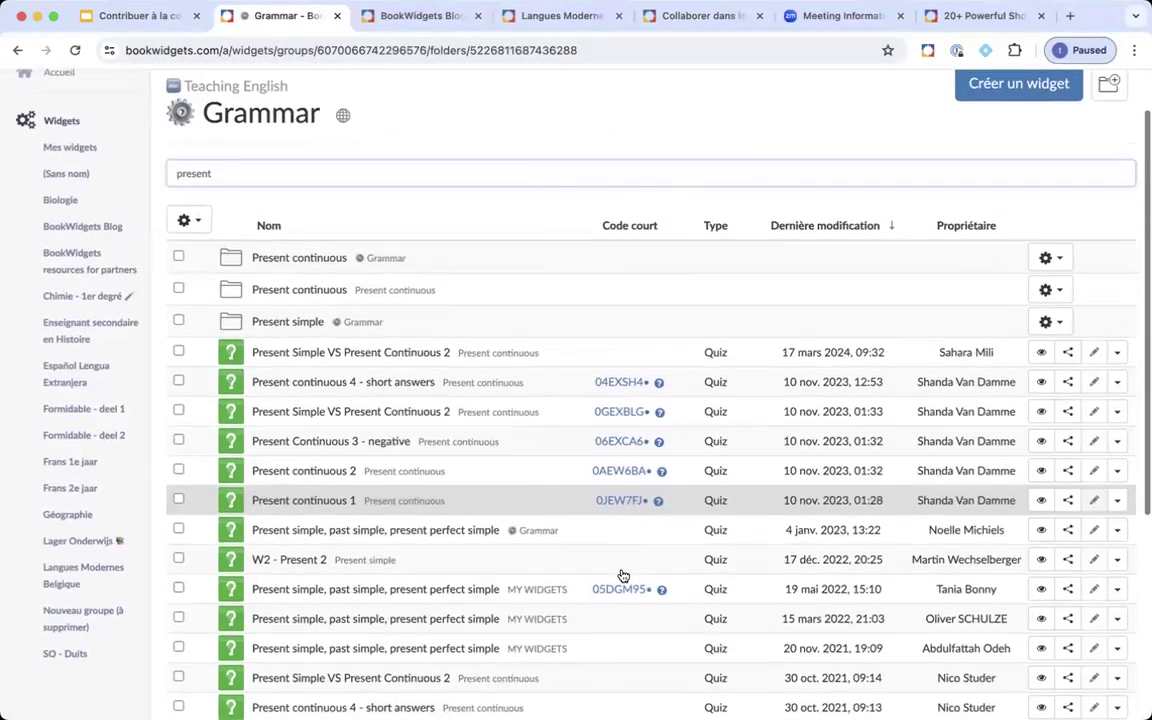
scroll(622, 575, "down", 1)
scroll(622, 575, "up", 1)
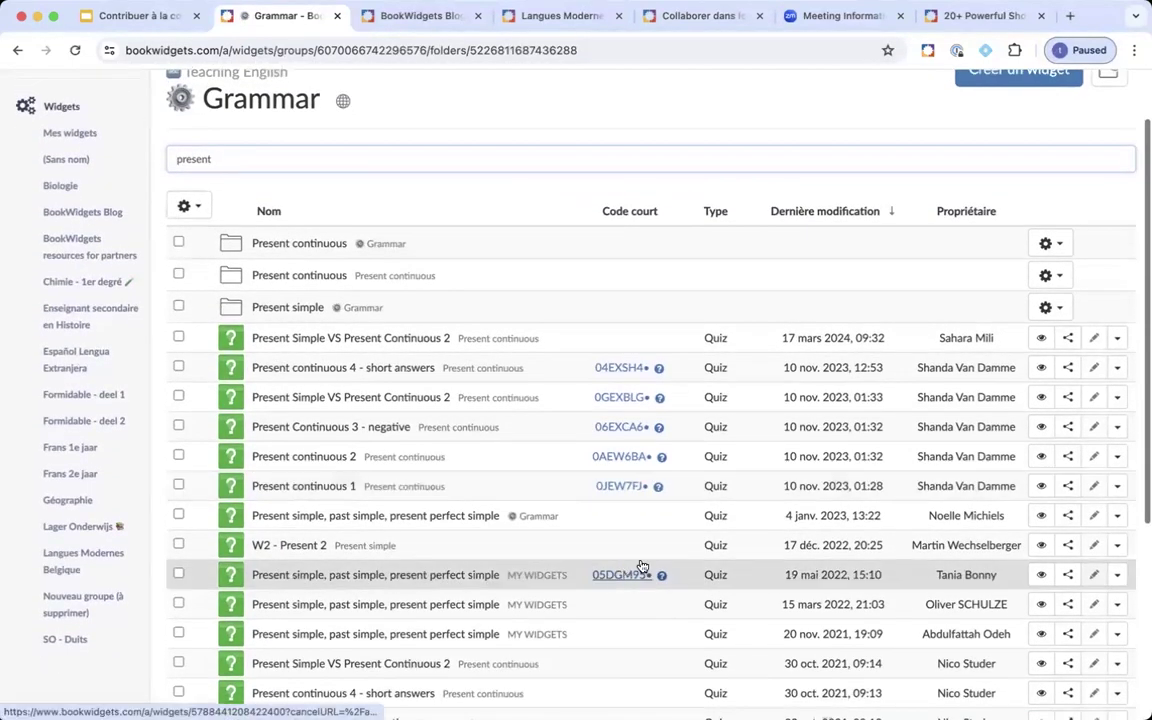
Try to open the Present continuous 1 quiz for editing and dismiss the notice
left_click(429, 495)
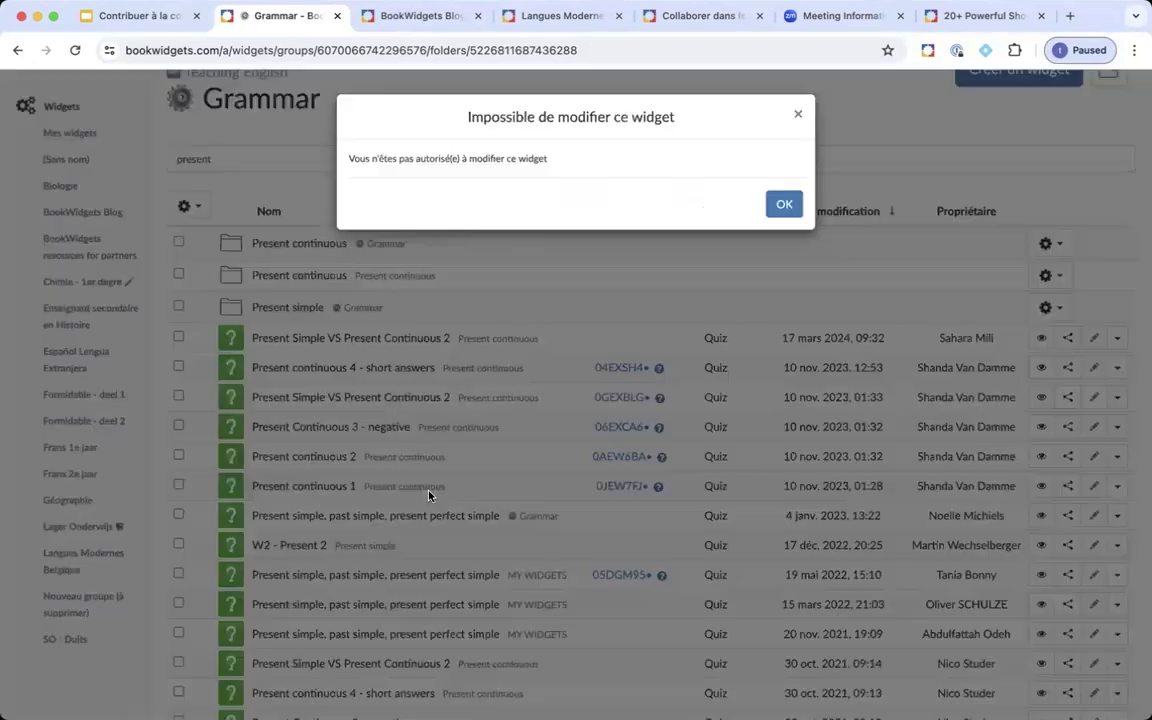
left_click(797, 119)
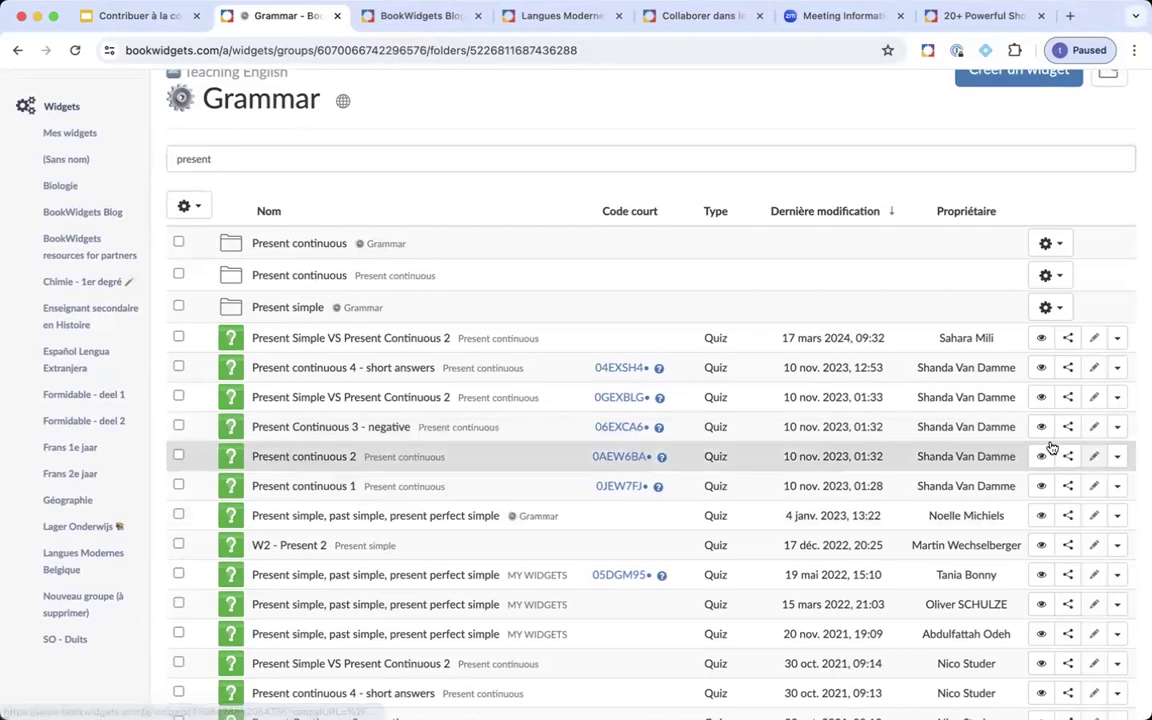
Preview the Grammar folder's "Present simple, past simple, present perfect simple" quiz, page through its questions to the submission page, and close the preview
left_click(1041, 516)
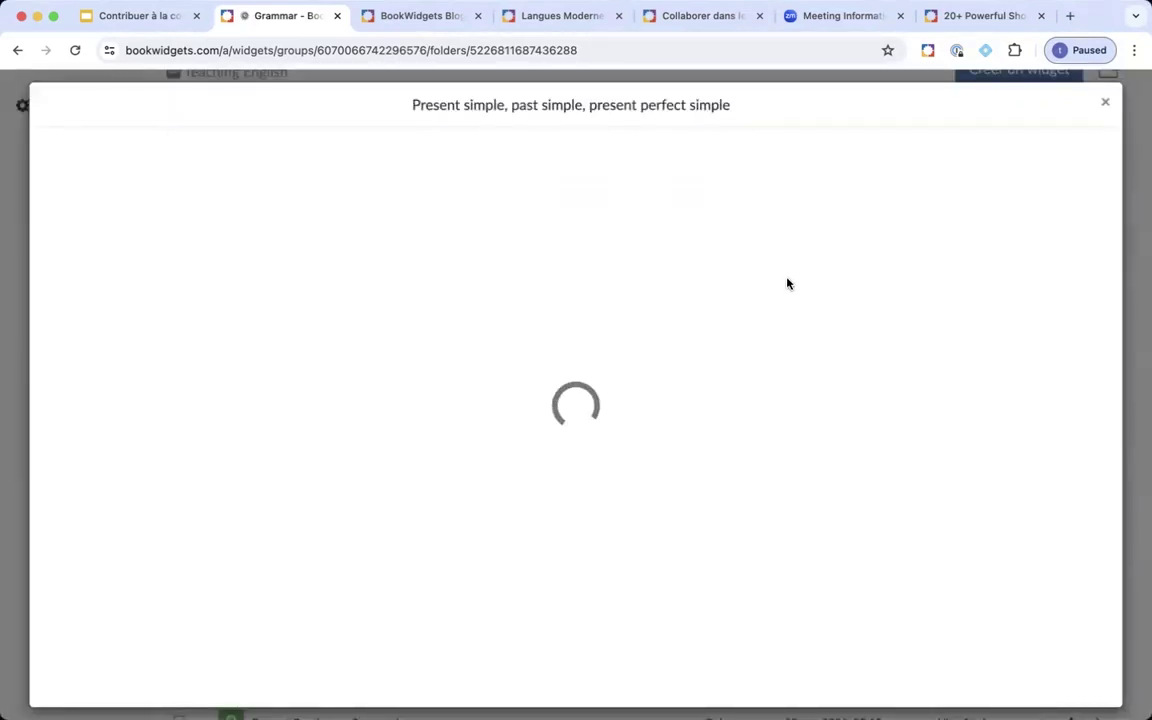
scroll(865, 346, "down", 2)
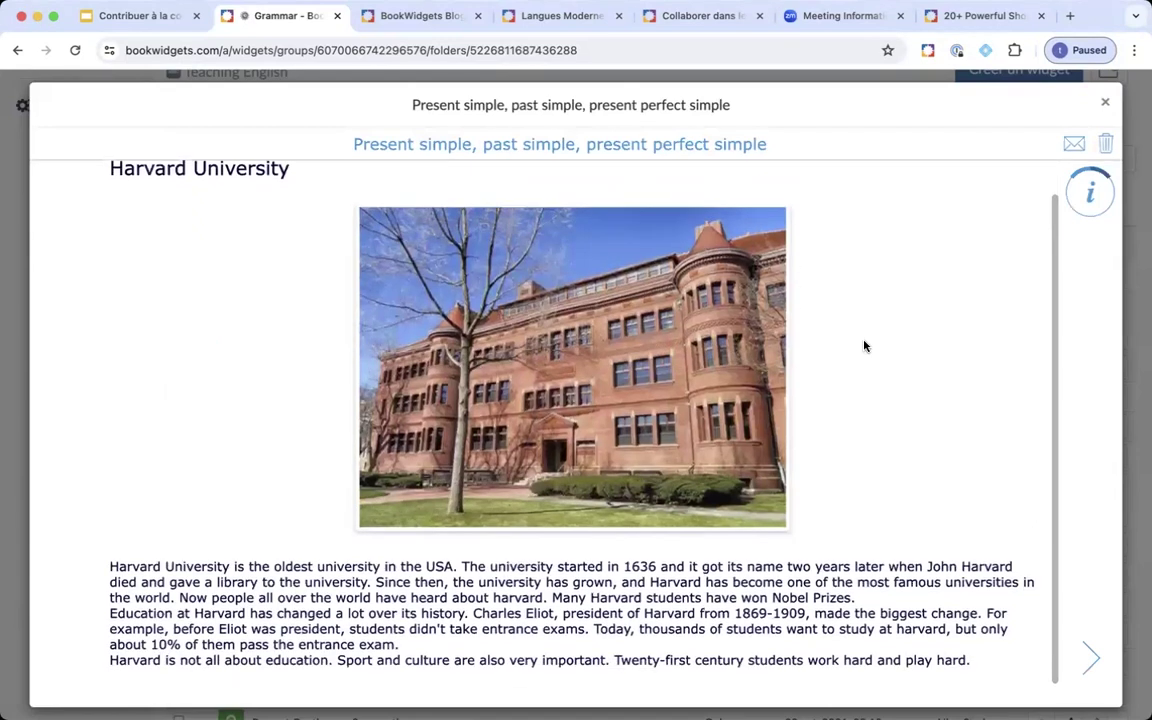
left_click(1077, 662)
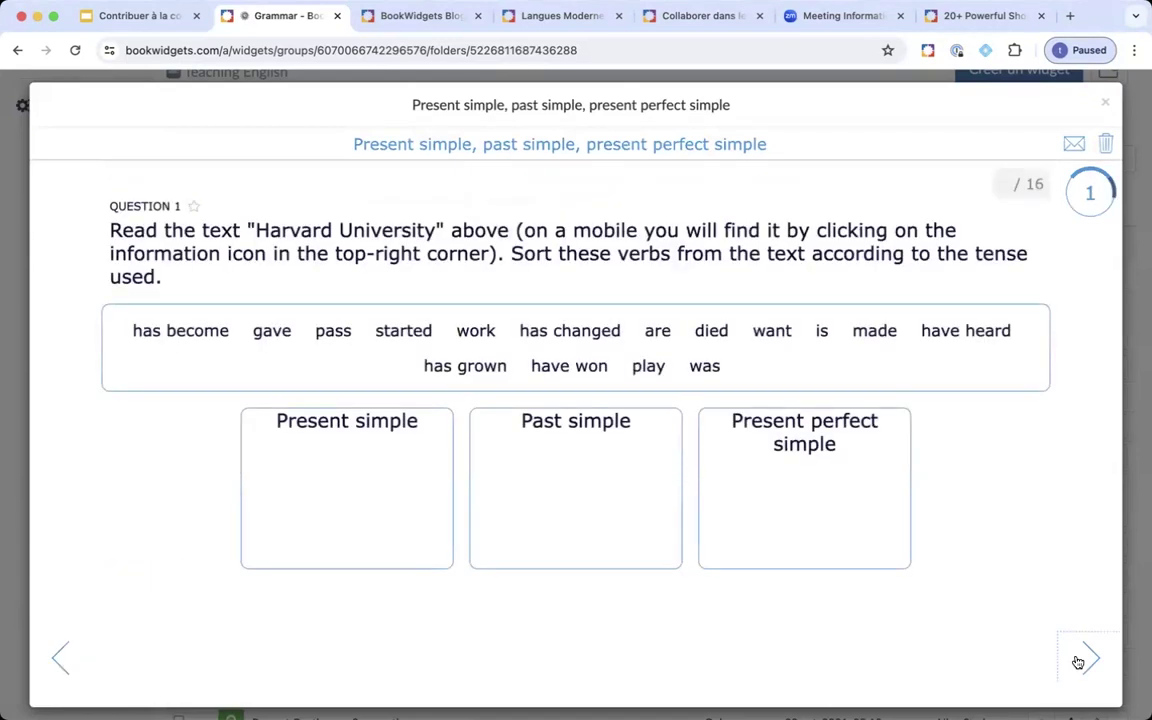
left_click(1077, 662)
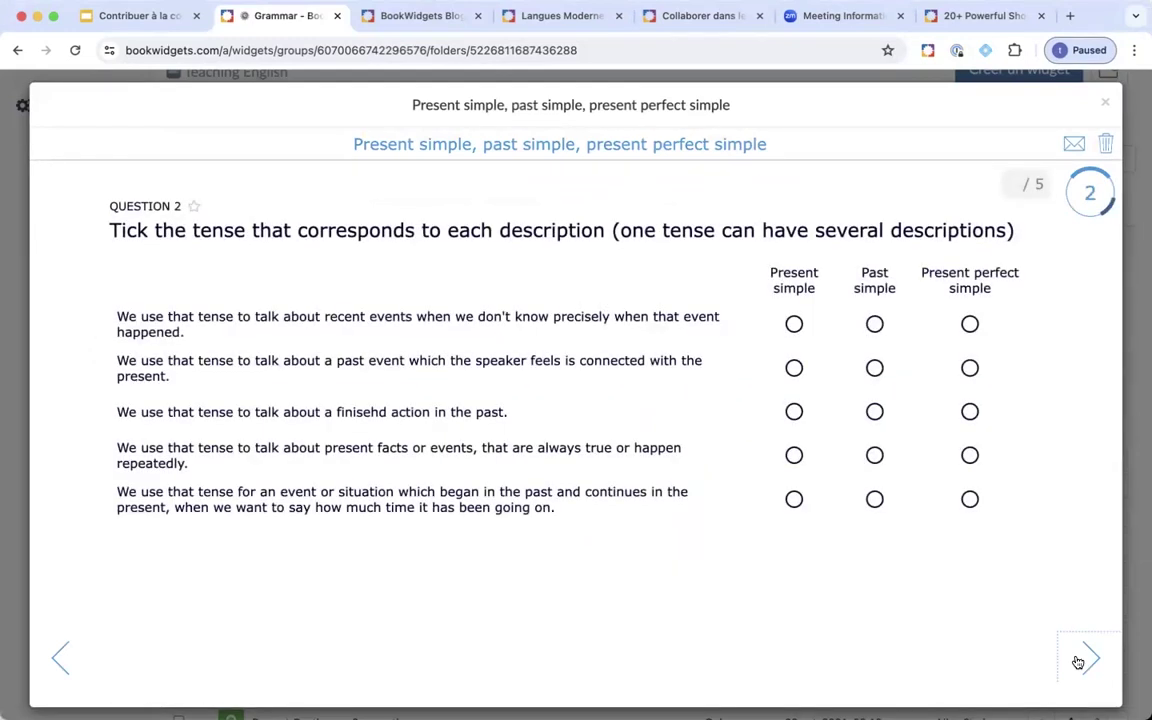
left_click(1077, 662)
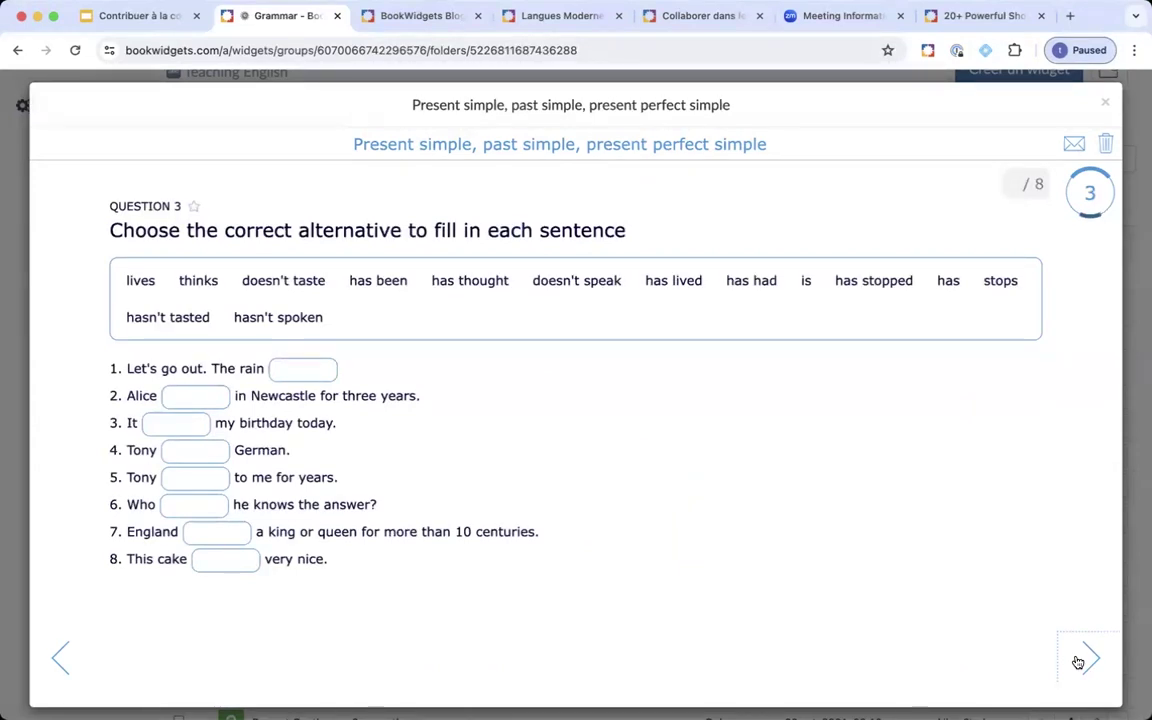
left_click(1077, 662)
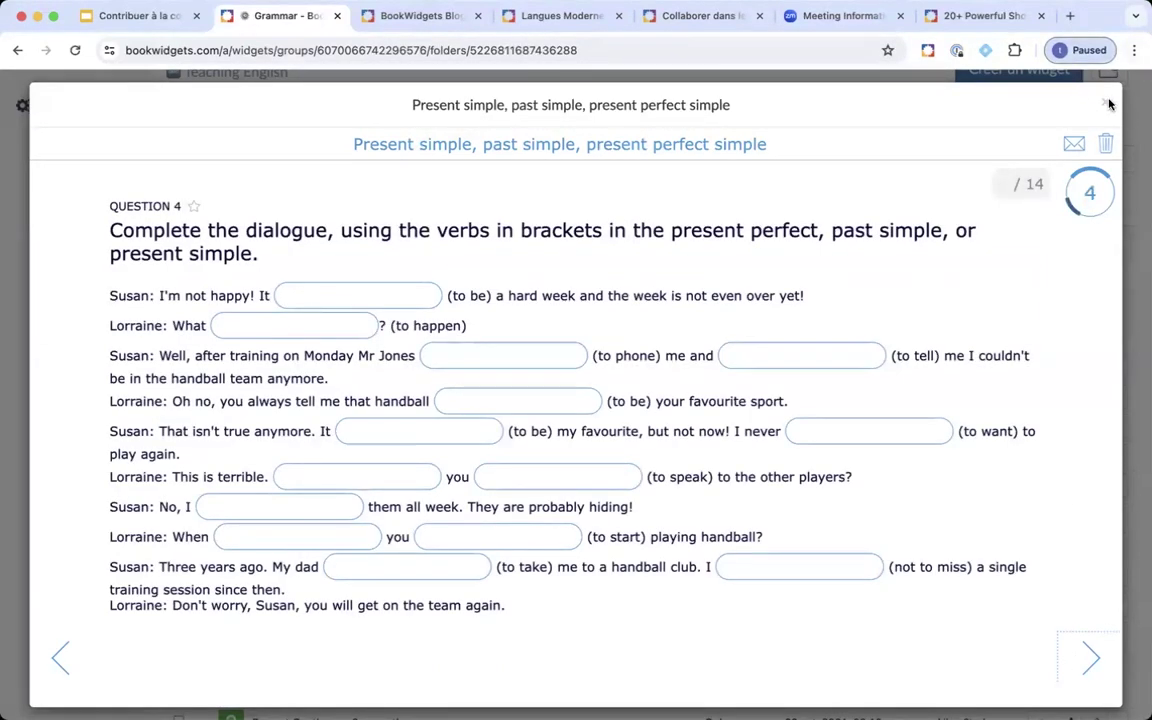
left_click(1073, 653)
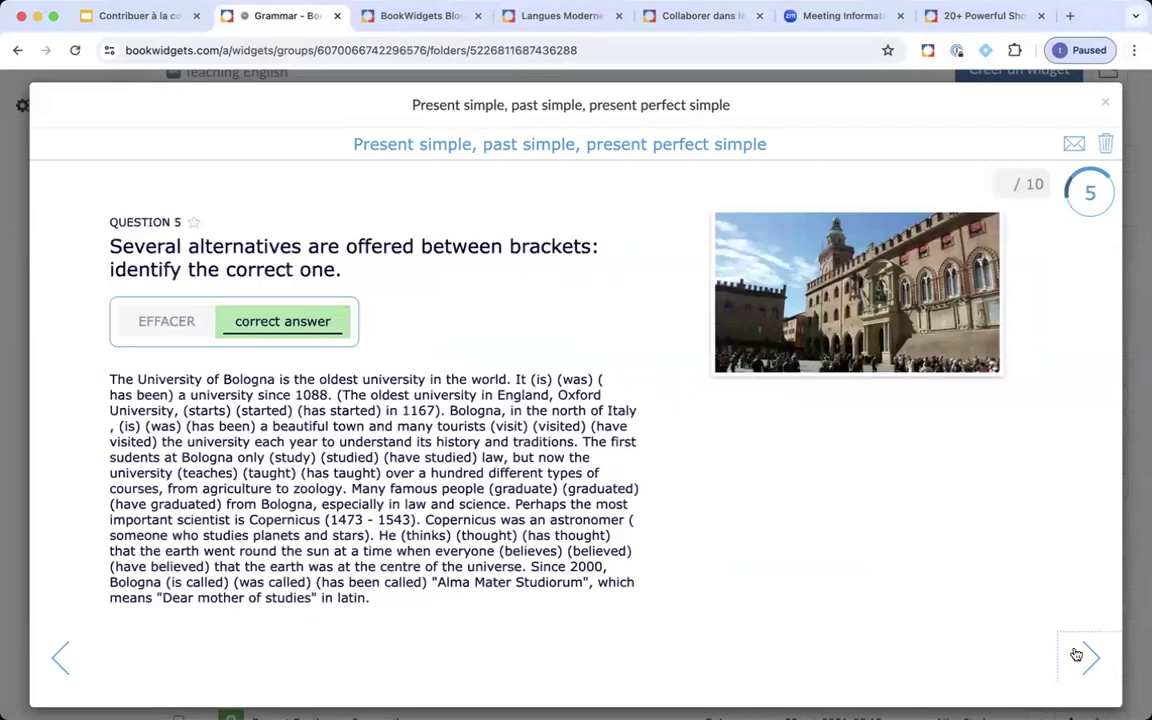
left_click(1075, 655)
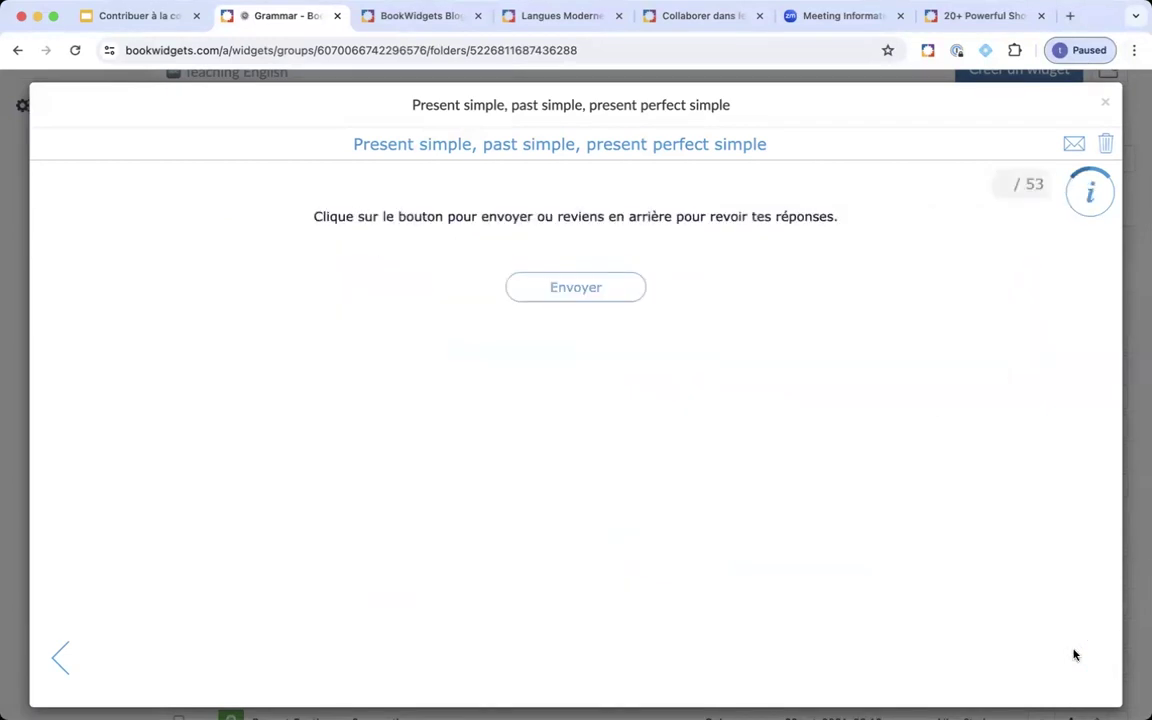
left_click(1103, 106)
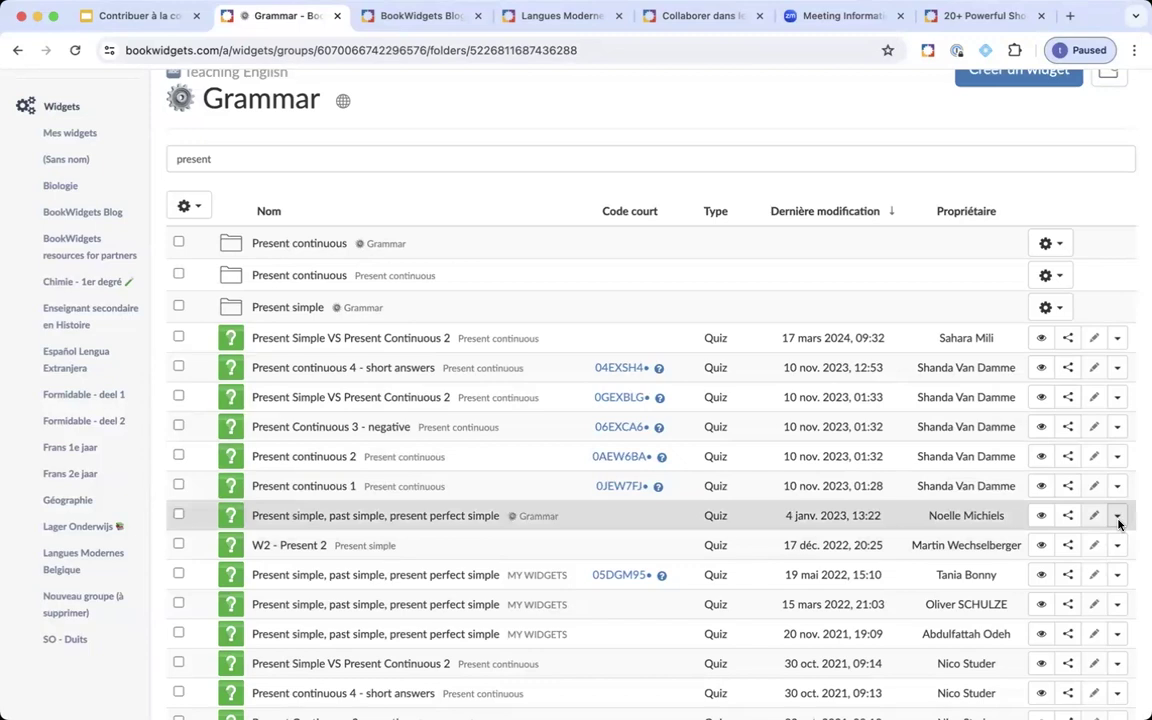
Duplicate the "Present simple, past simple, present perfect simple" quiz located in Grammar into the root of Mes widgets
scroll(933, 486, "down", 2)
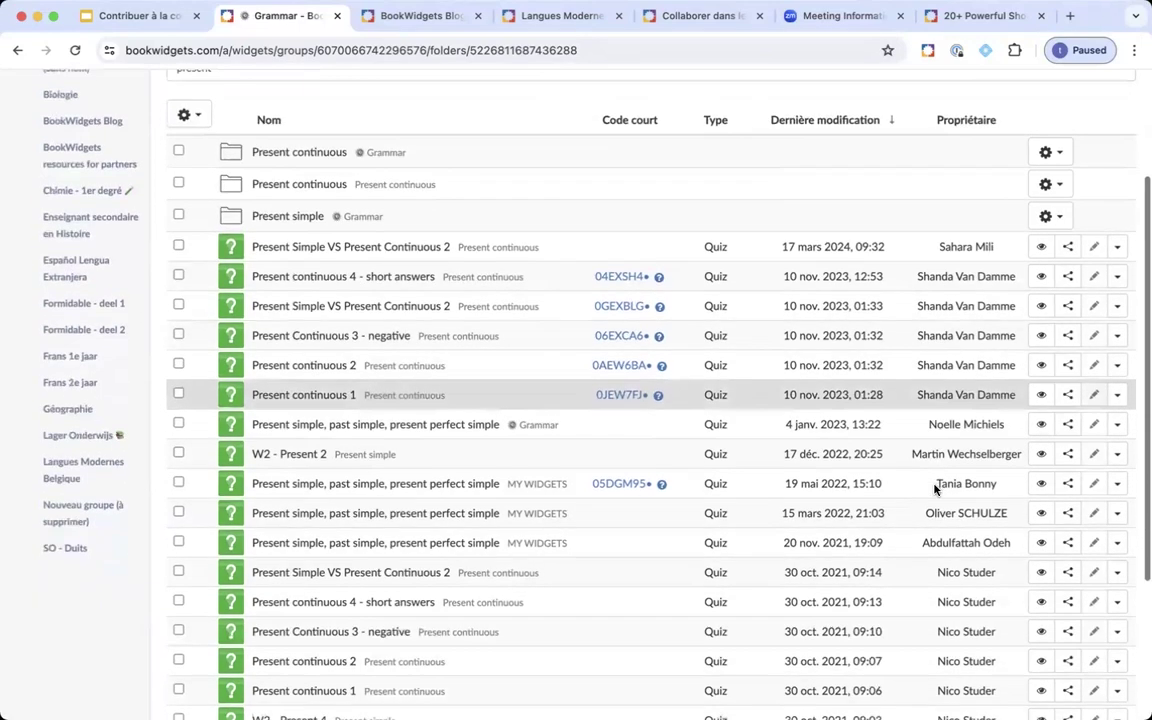
left_click(1119, 430)
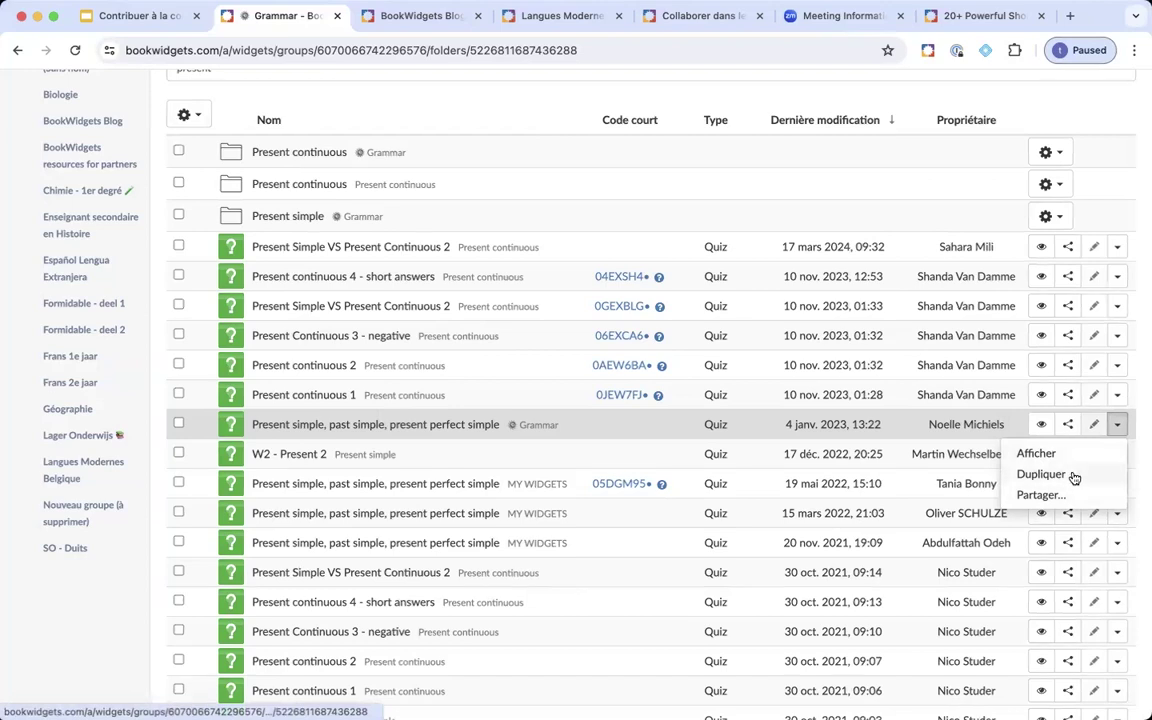
scroll(1068, 476, "up", 5)
scroll(992, 478, "right", 3)
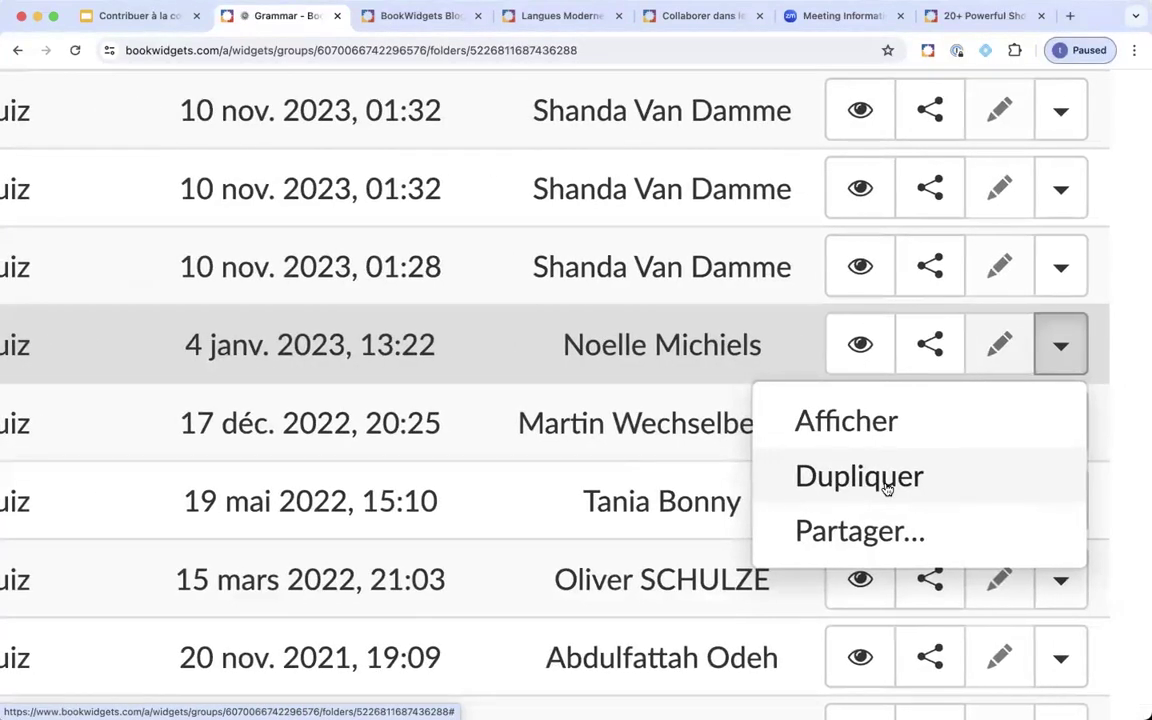
scroll(886, 487, "down", 5)
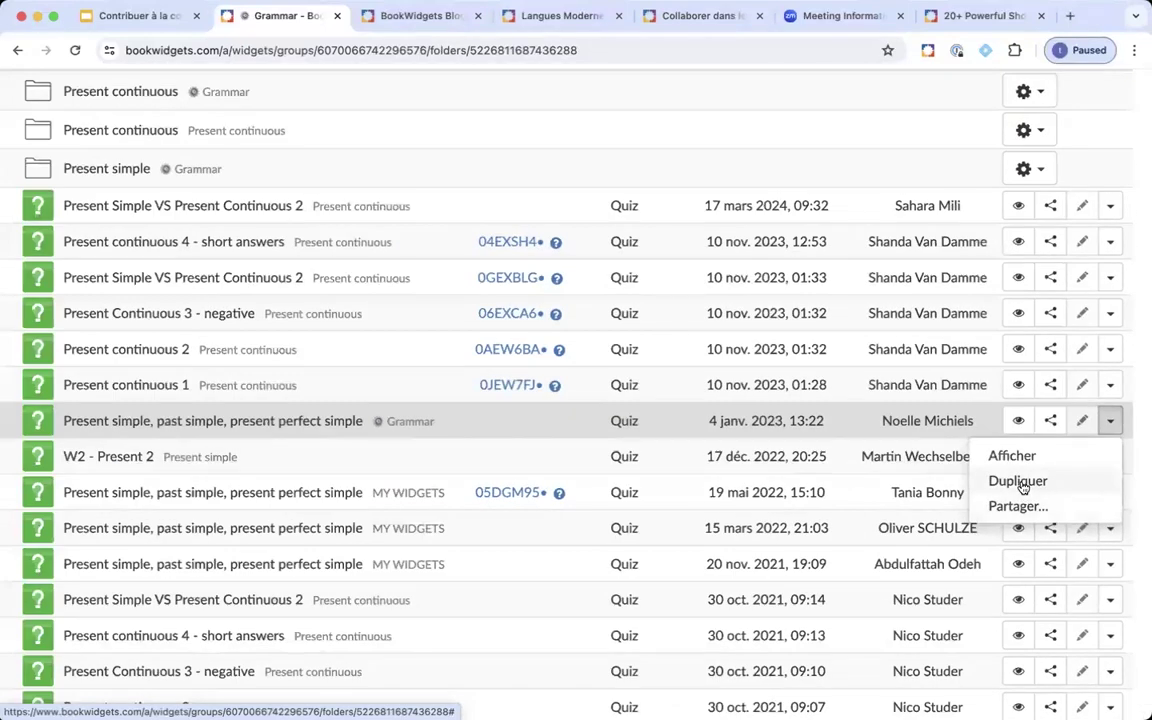
left_click(1018, 481)
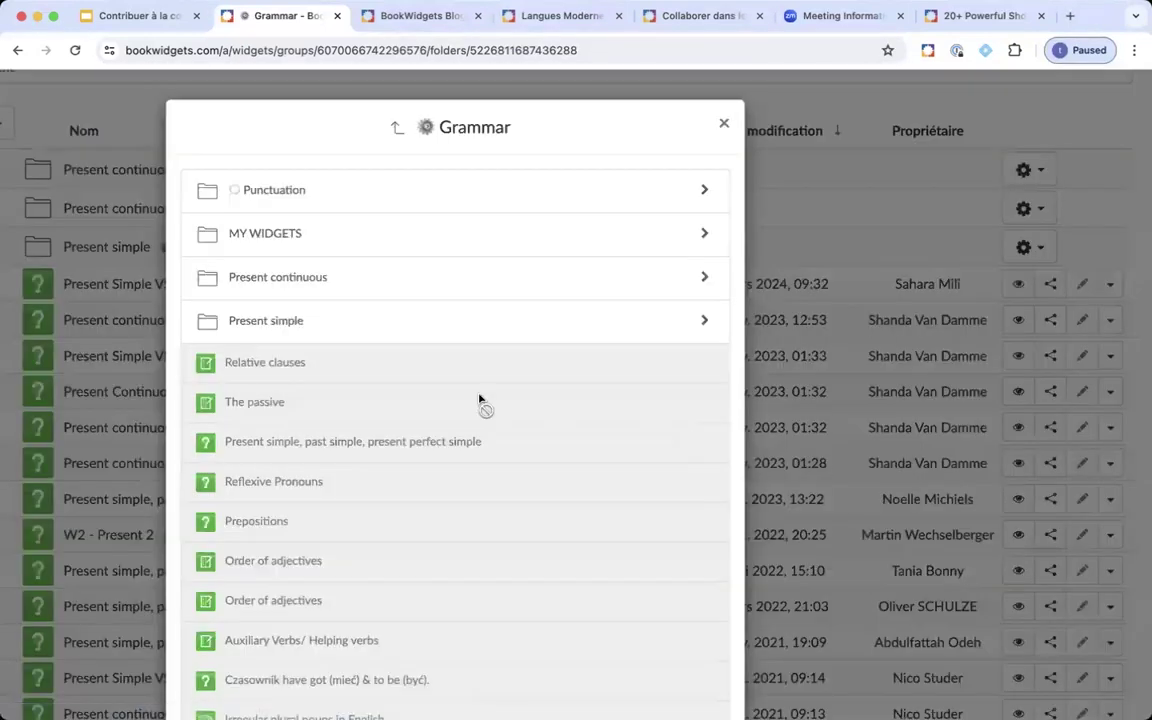
scroll(479, 400, "down", 3)
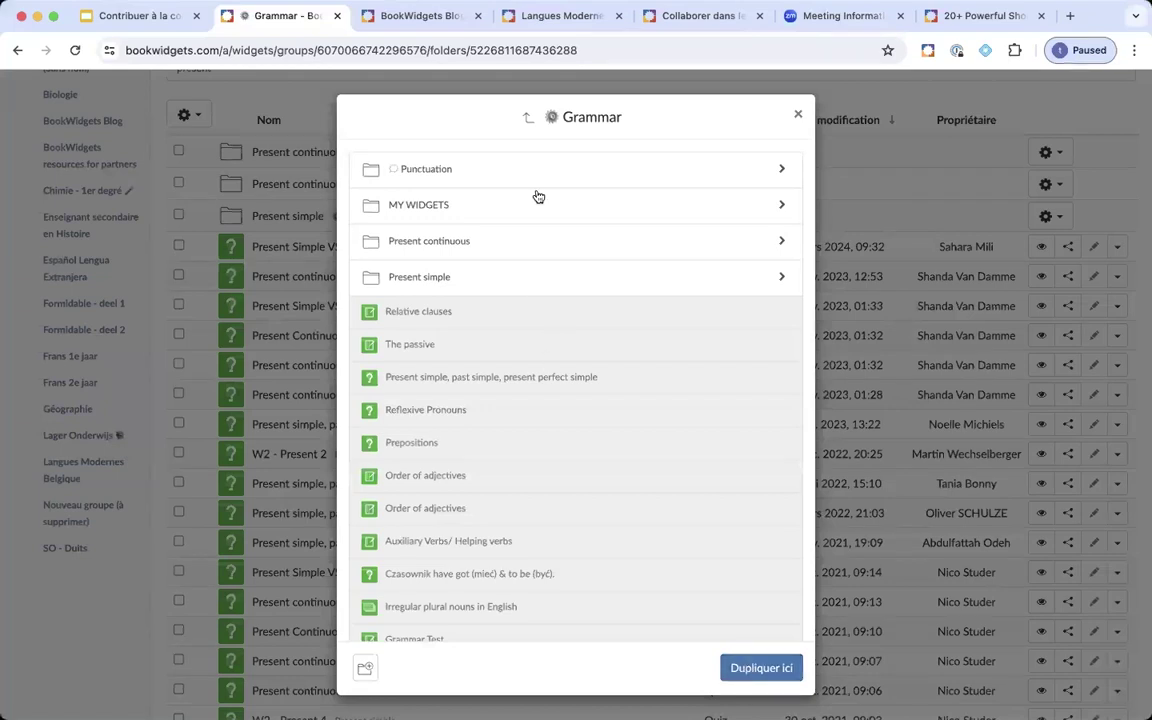
left_click(527, 121)
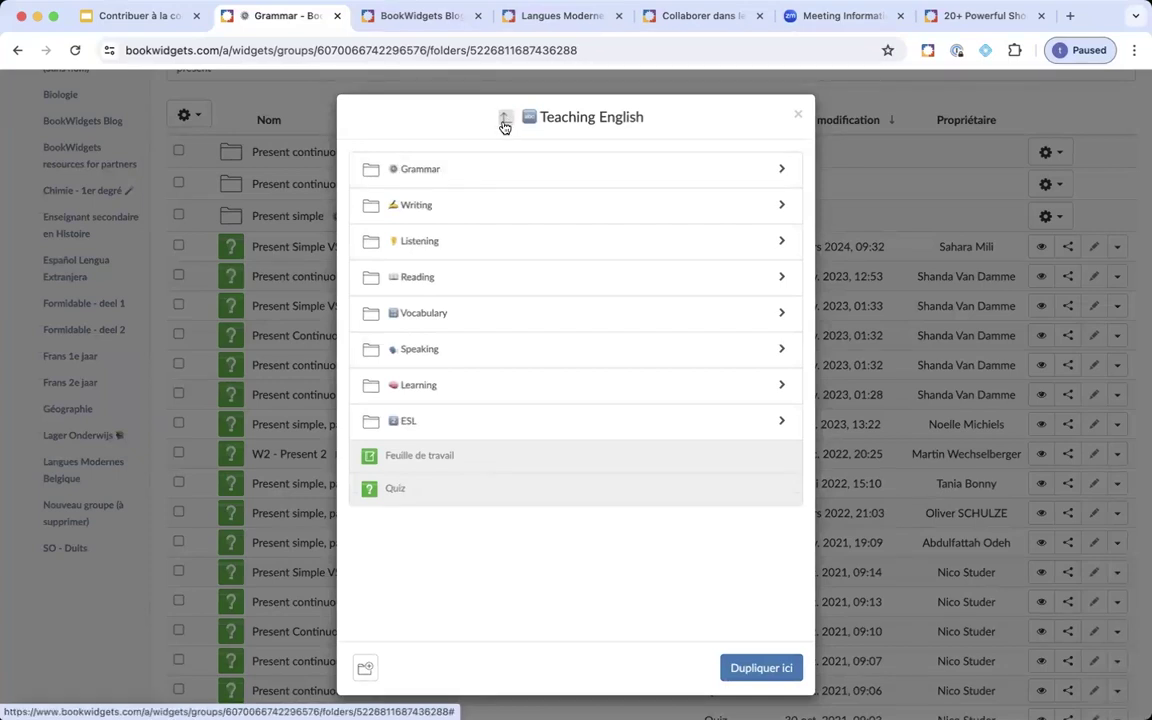
left_click(505, 121)
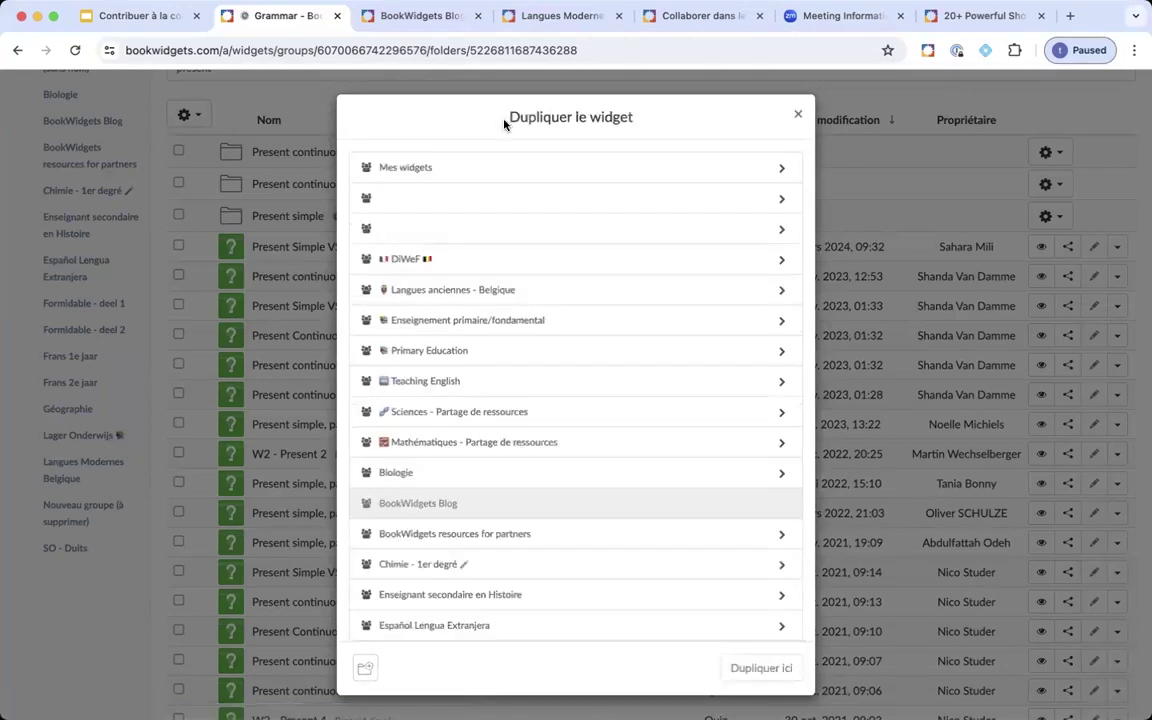
left_click(452, 170)
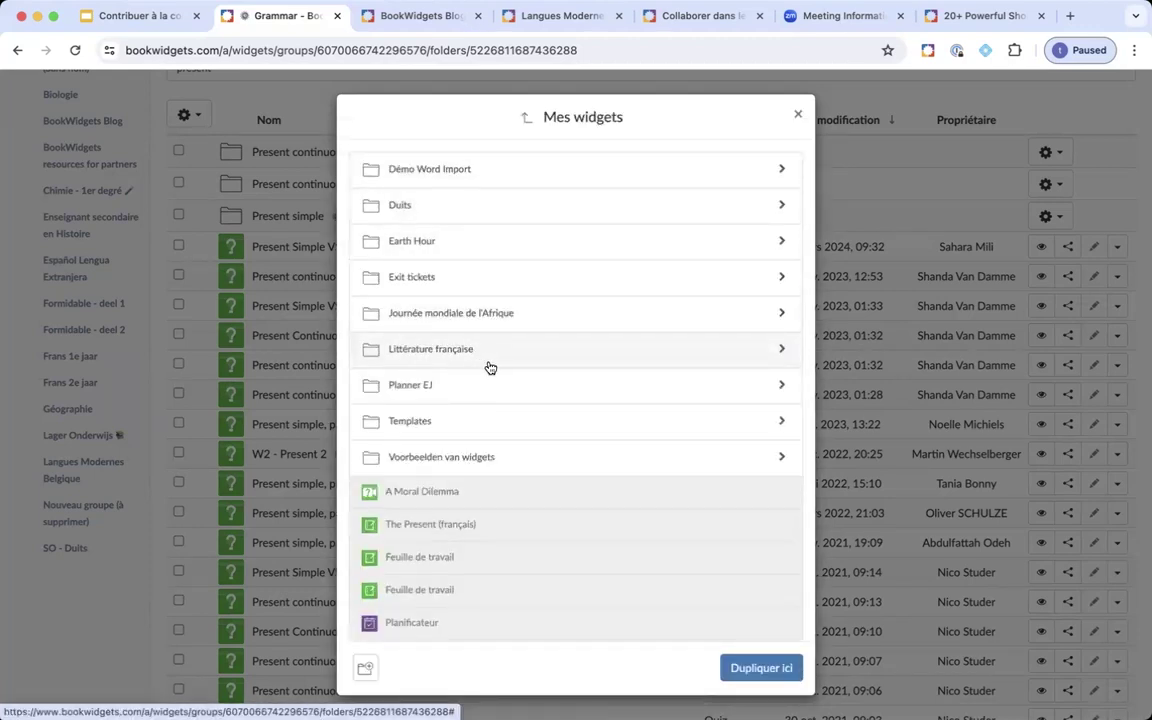
left_click(754, 671)
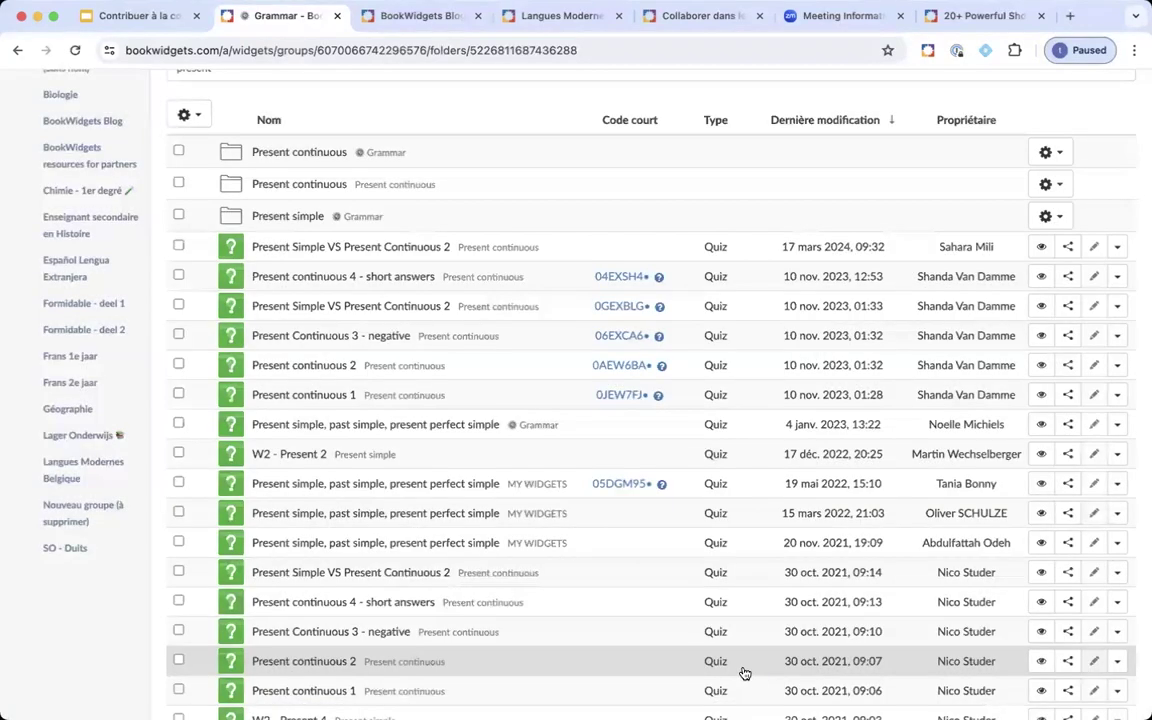
Go to Mes widgets, preview the duplicated "Present simple, past simple, present perfect simple" quiz, and close the preview
scroll(84, 304, "up", 5)
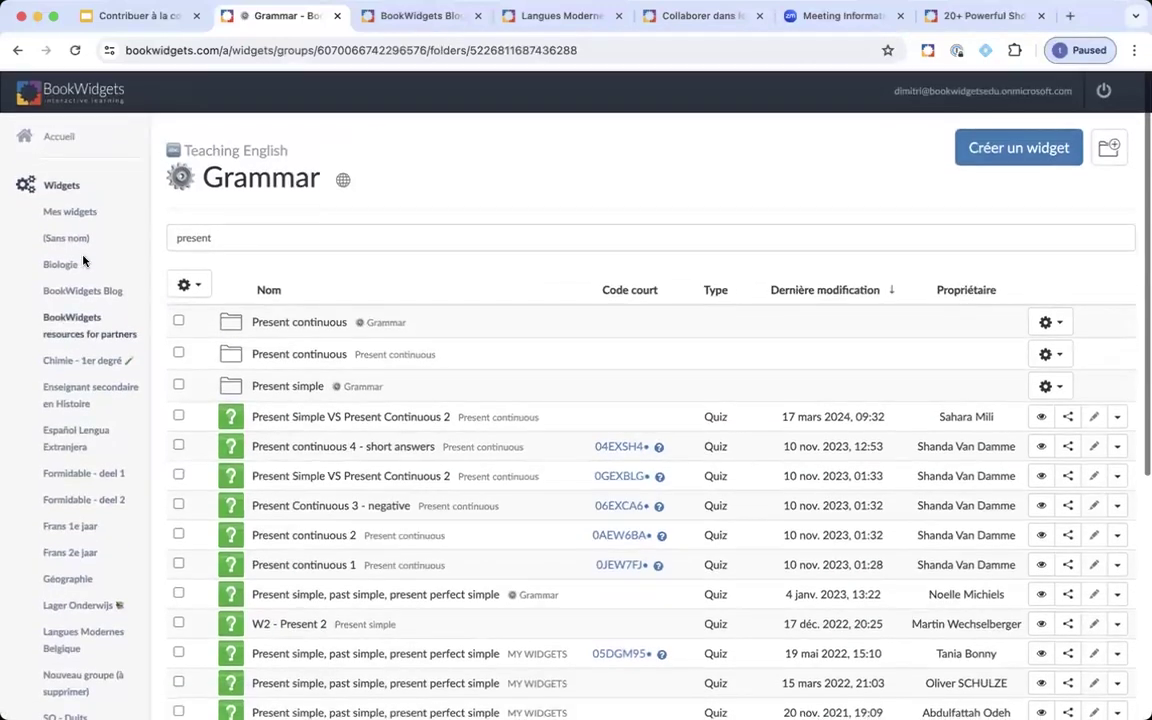
left_click(77, 210)
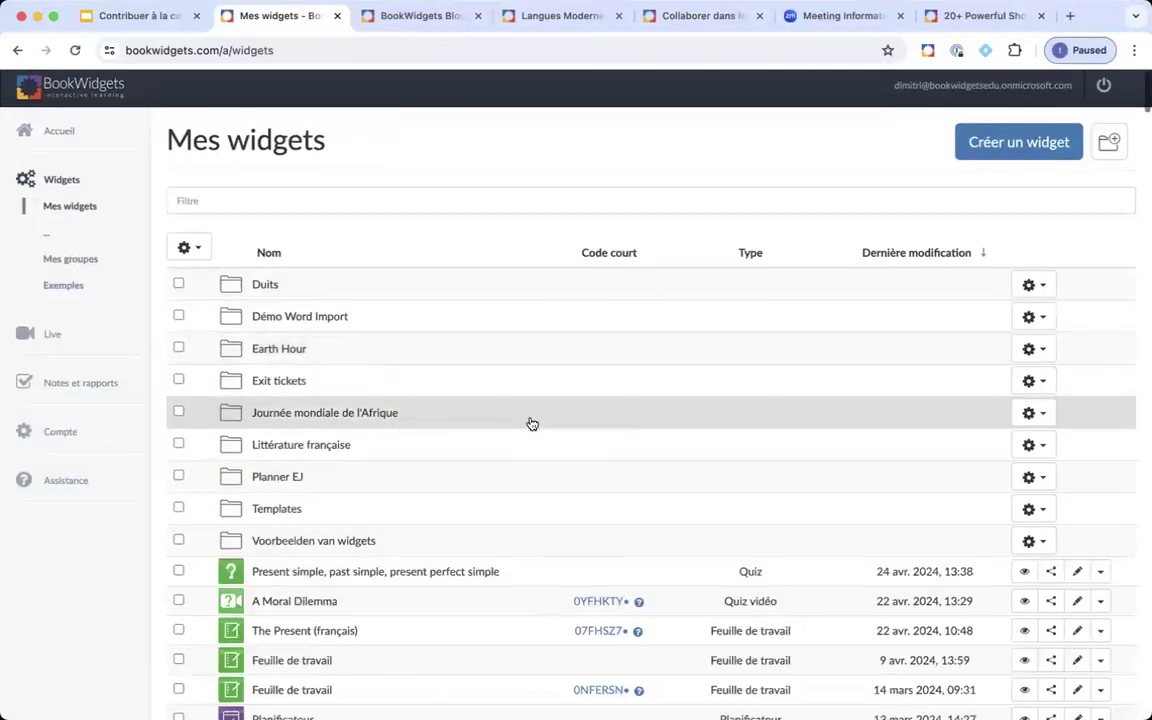
scroll(532, 422, "down", 2)
left_click(1026, 467)
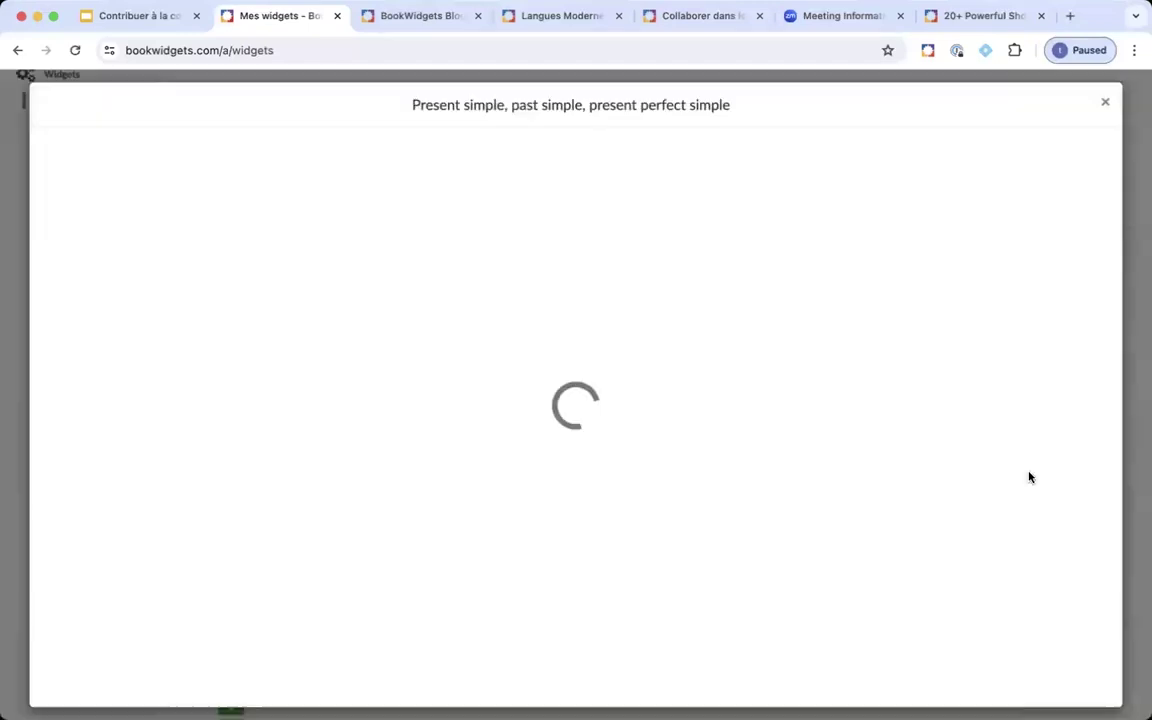
left_click(1104, 100)
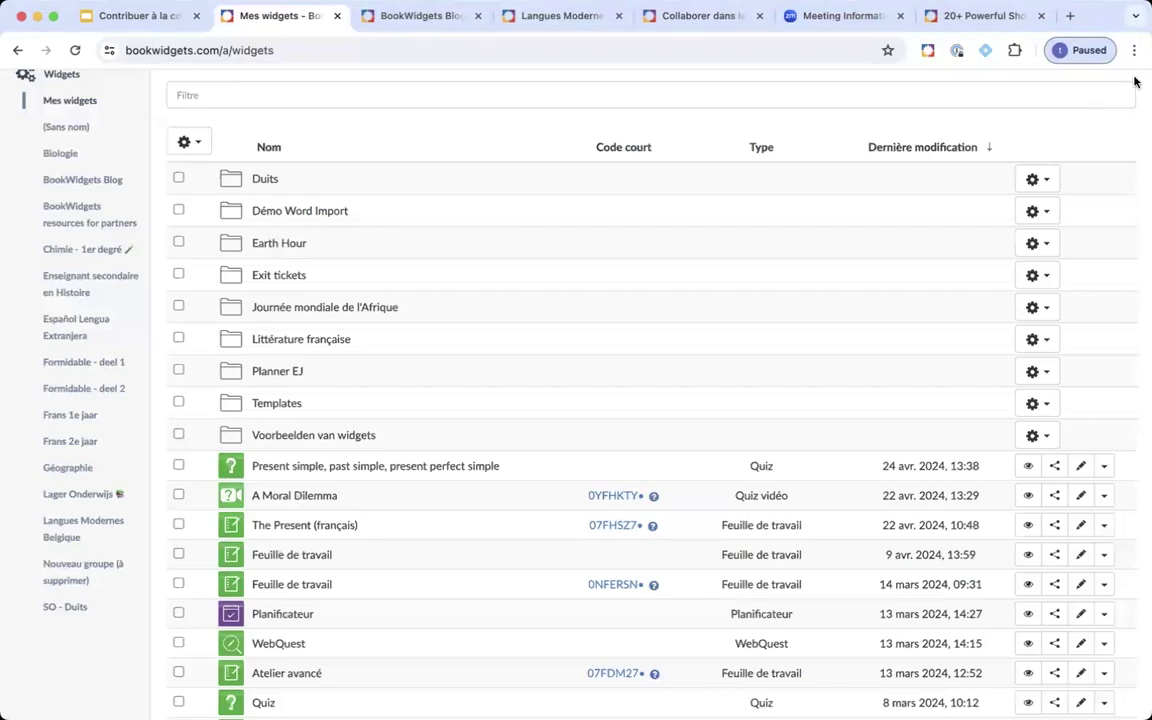
Open the duplicated quiz for editing and review its questions, correction and grading options, report settings and general settings
left_click(1080, 468)
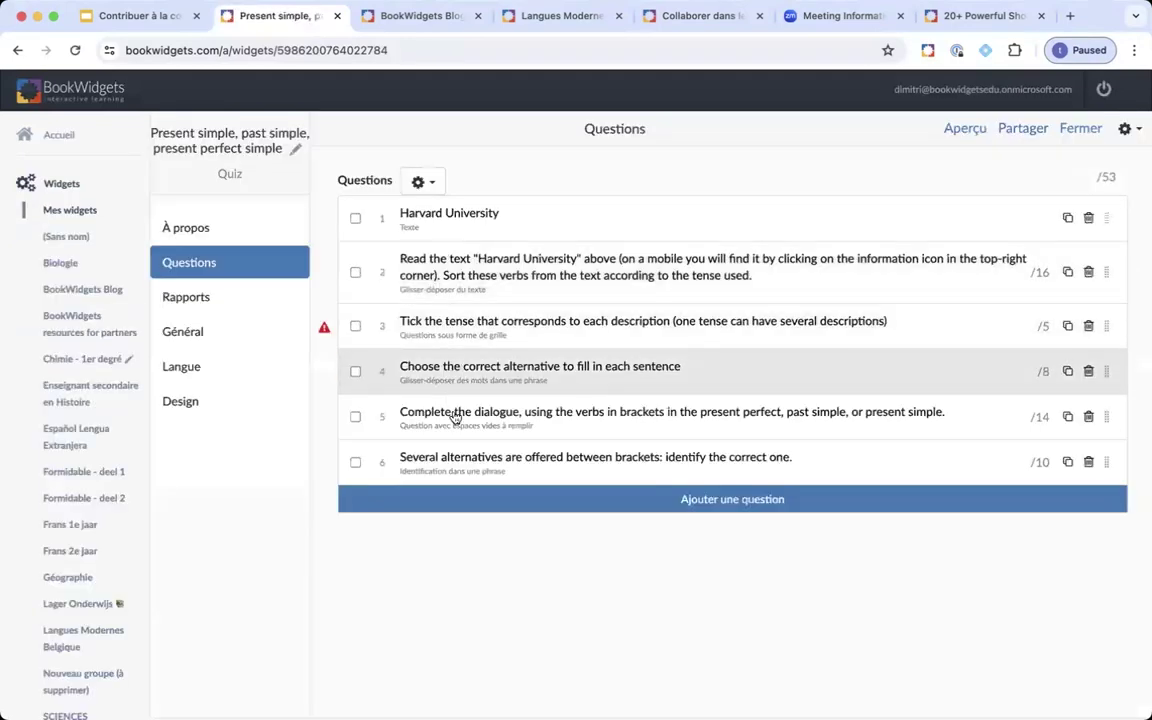
mouse_move(323, 330)
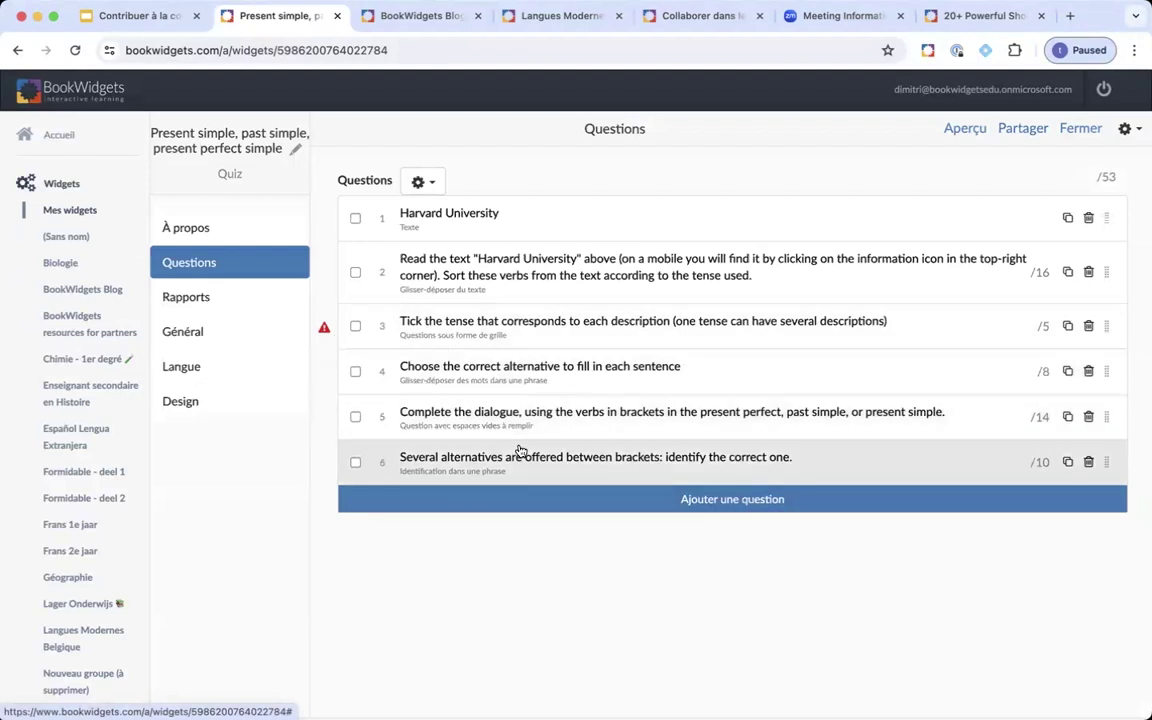
left_click(226, 332)
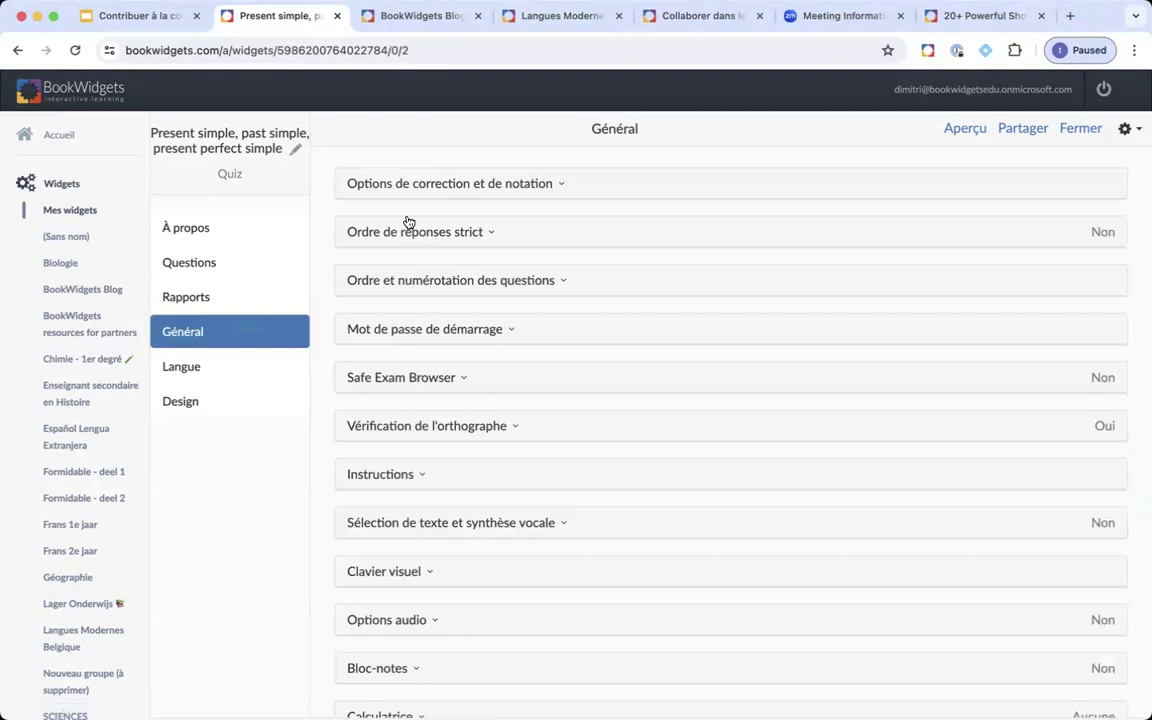
left_click(446, 188)
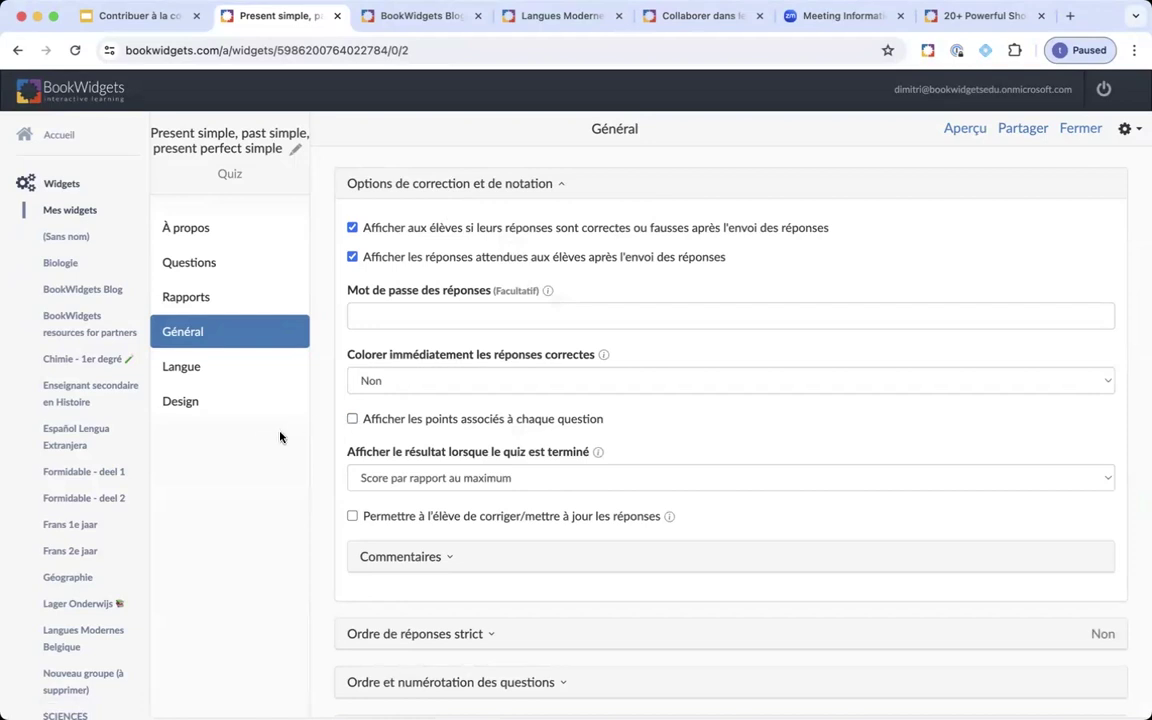
left_click(198, 299)
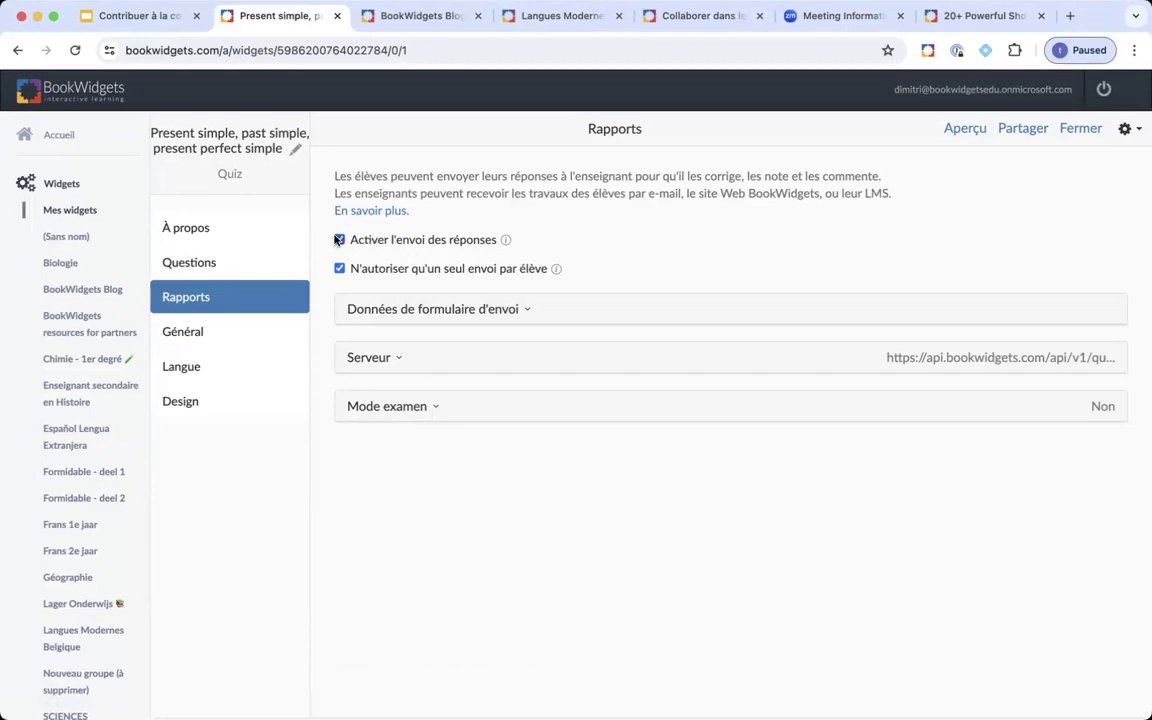
left_click(208, 336)
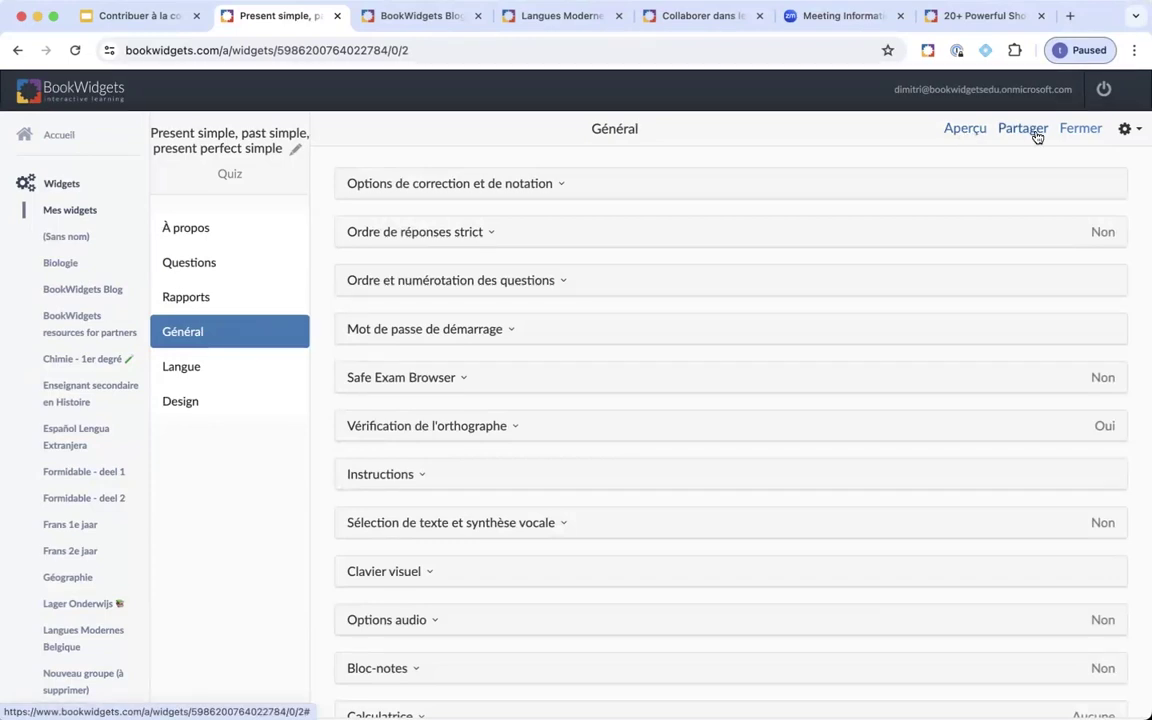
Leave the quiz editor for the Mes widgets list and switch to the Google Slides presentation on contributing to the BookWidgets community
left_click(60, 211)
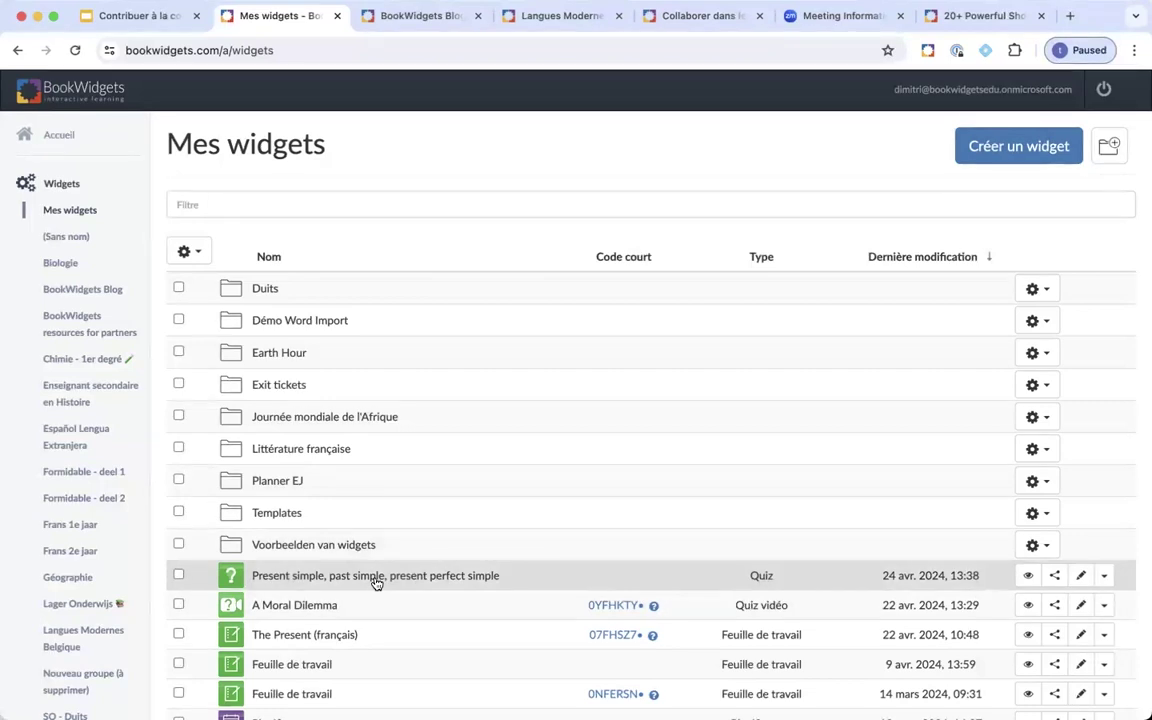
left_click(141, 22)
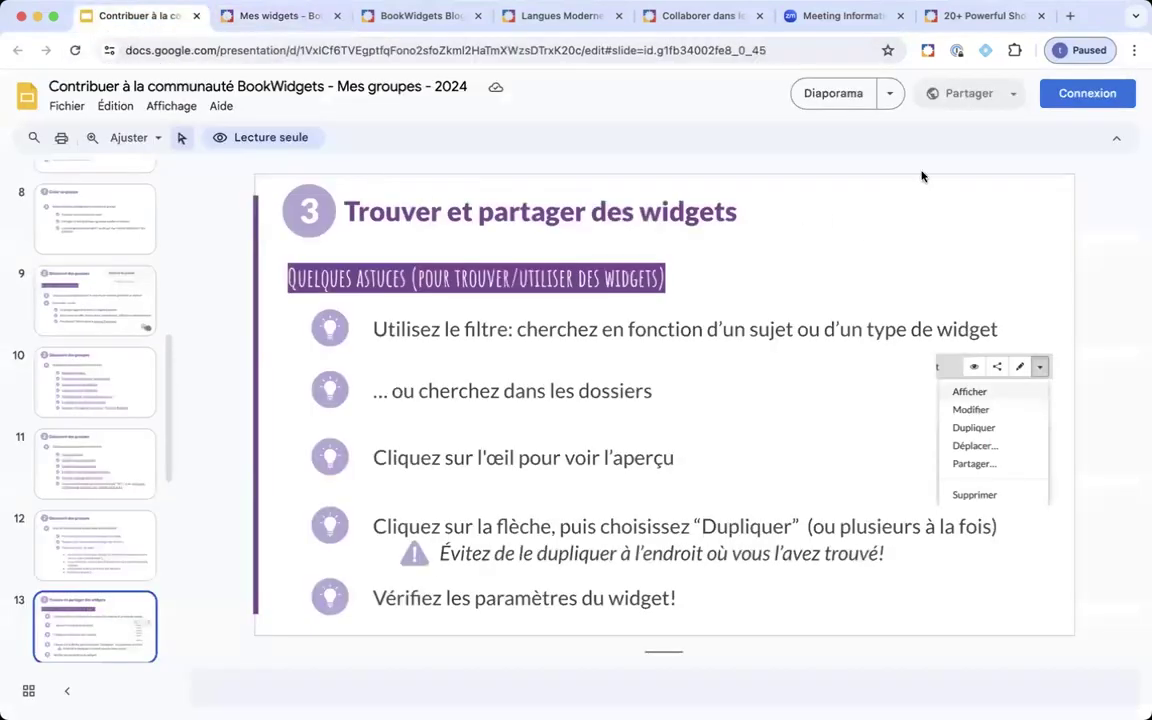